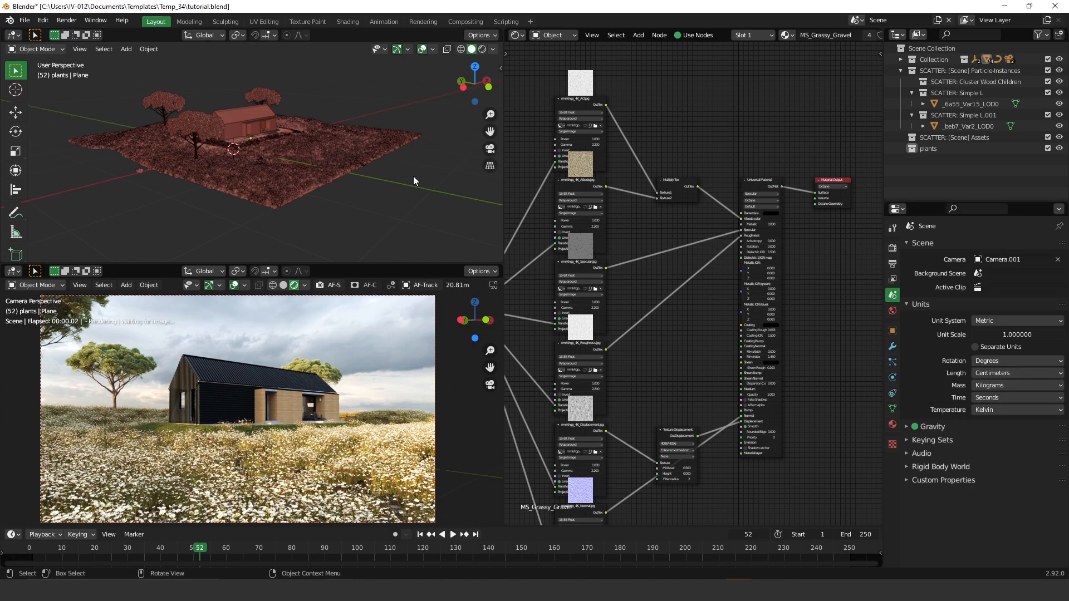
Add a cube mesh and move it about -2760 cm along the Y axis, clear of the terrain
key(shift+a)
mouse_move(413, 176)
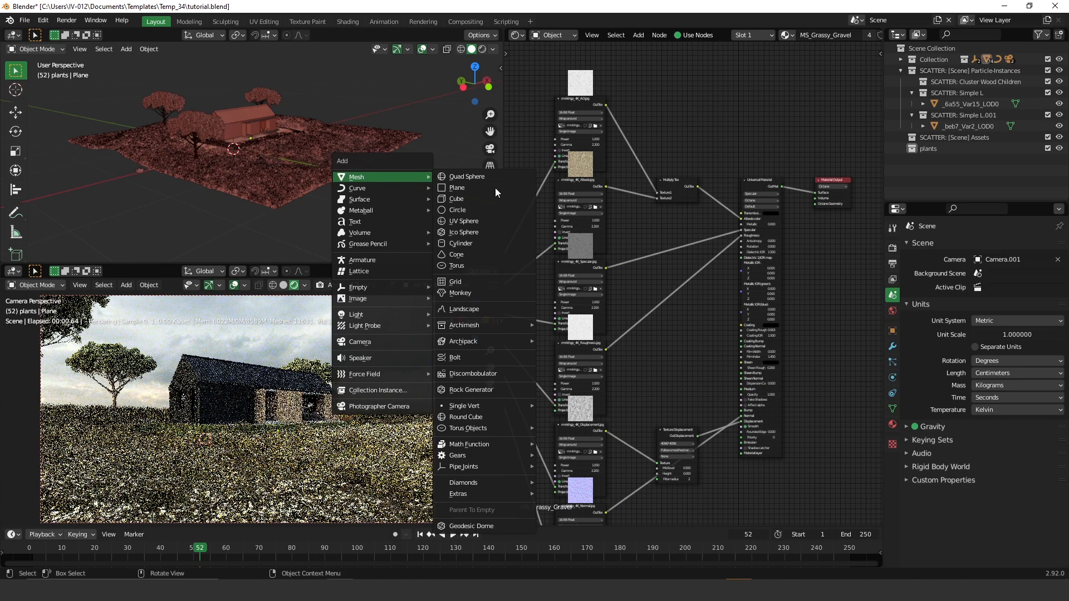
click(466, 202)
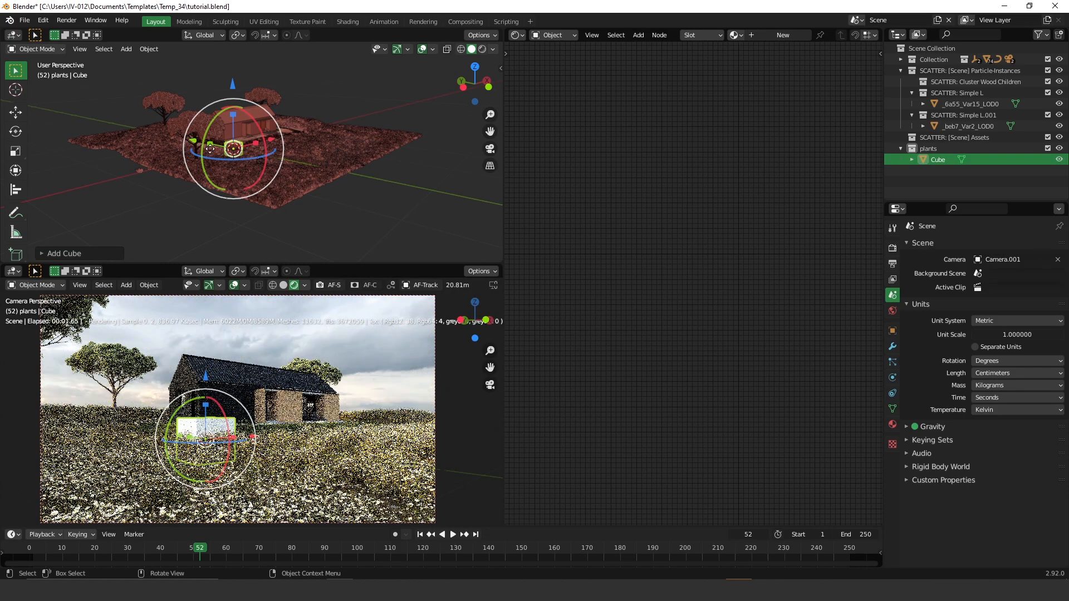
key(g)
key(y)
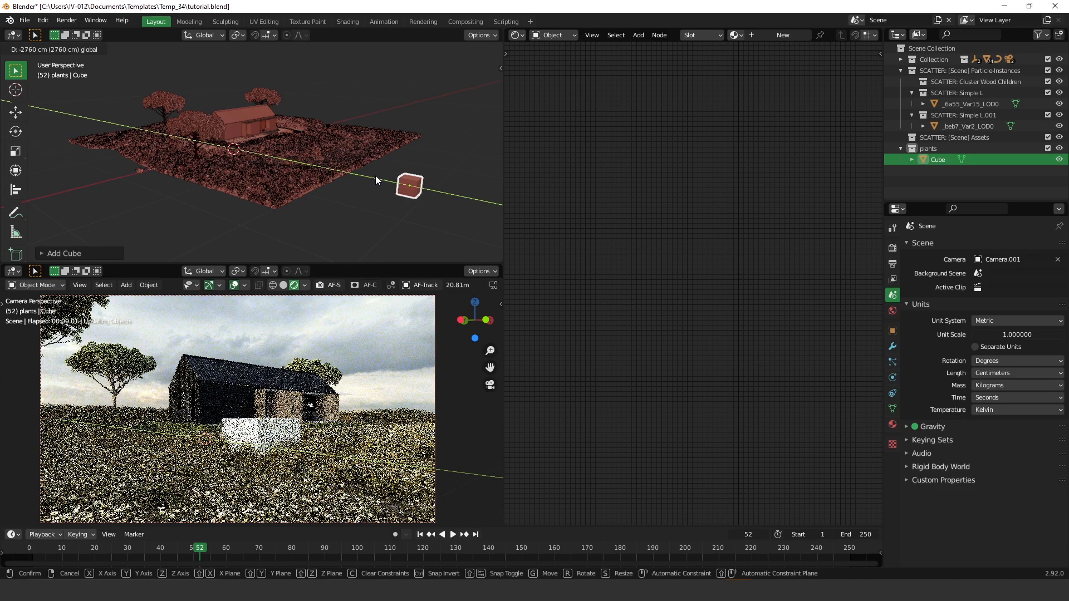
click(375, 175)
click(440, 176)
Select the cube outside the terrain and create a new material for it
scroll(439, 176, up, 1)
scroll(440, 176, up, 5)
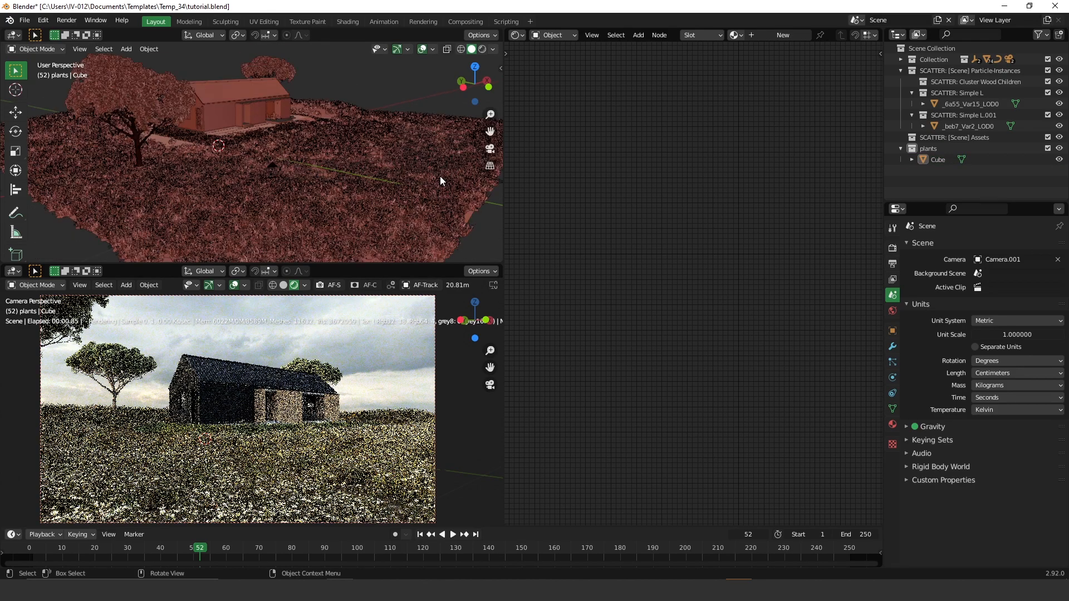
shift+middle_drag(395, 165, 271, 144)
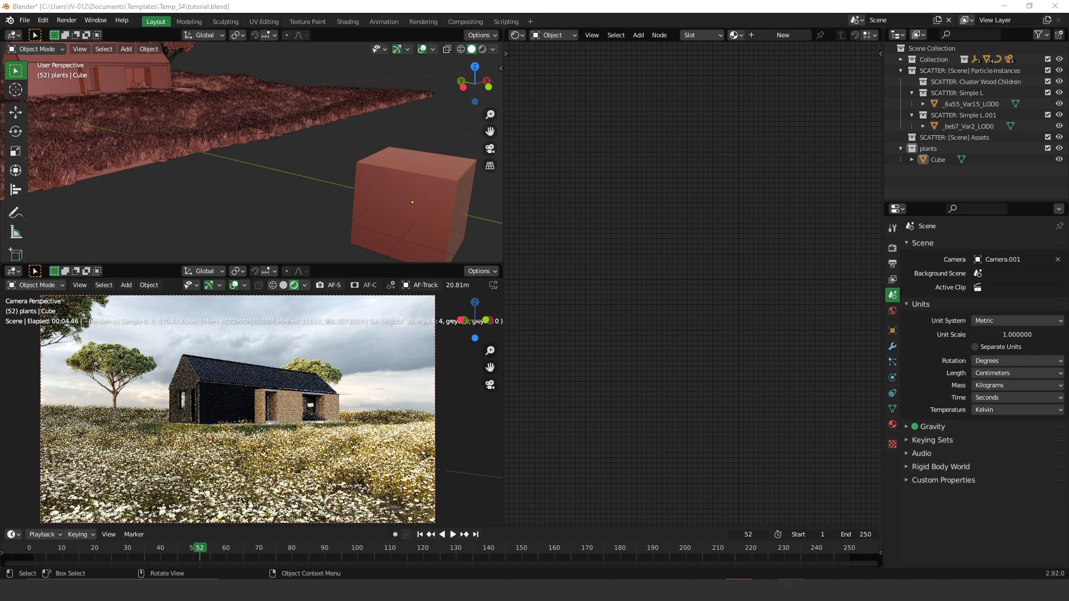
scroll(378, 176, down, 6)
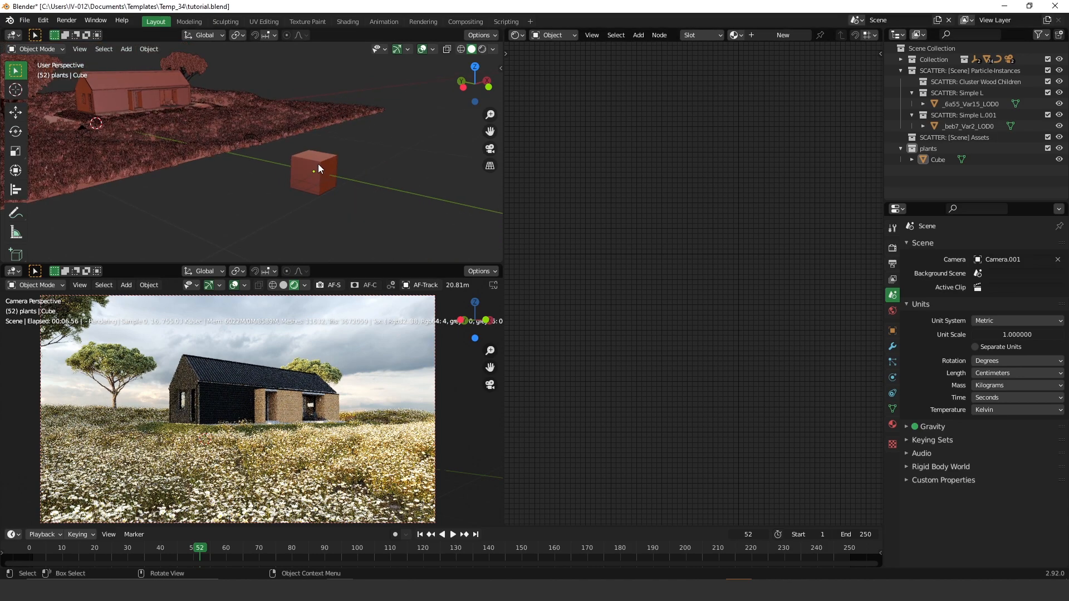
click(317, 163)
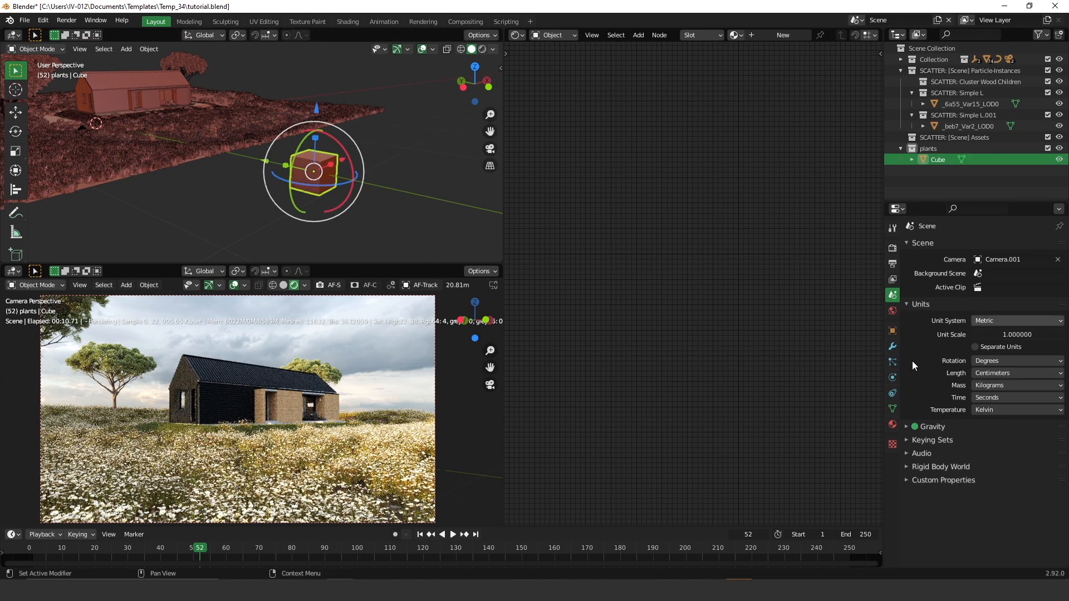
click(892, 424)
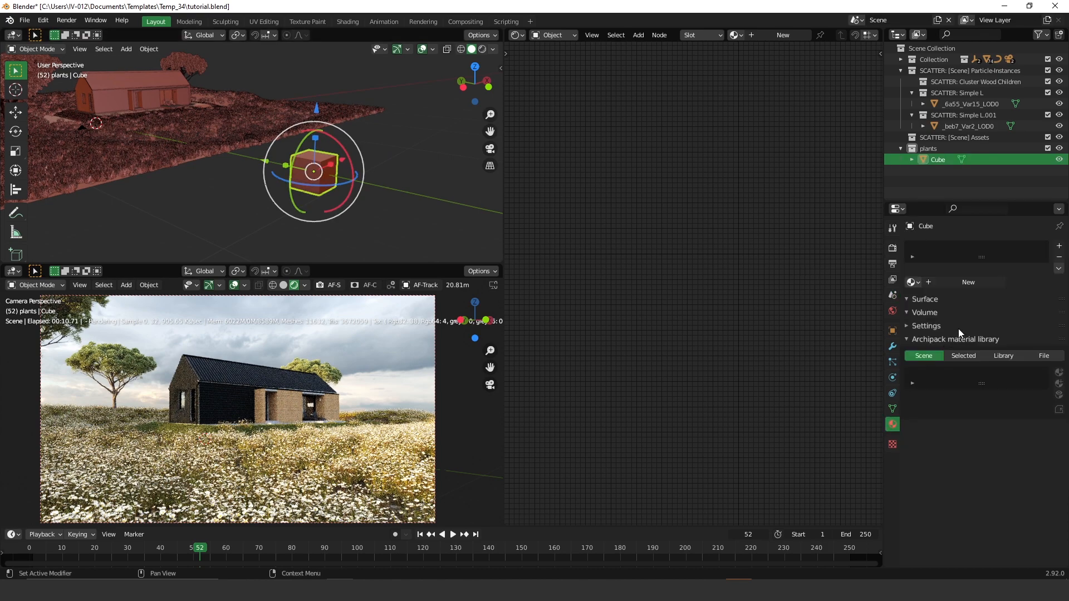
click(973, 285)
Add a Specular Material node and connect its output to the Material Output's Surface input
middle_drag(773, 162, 741, 175)
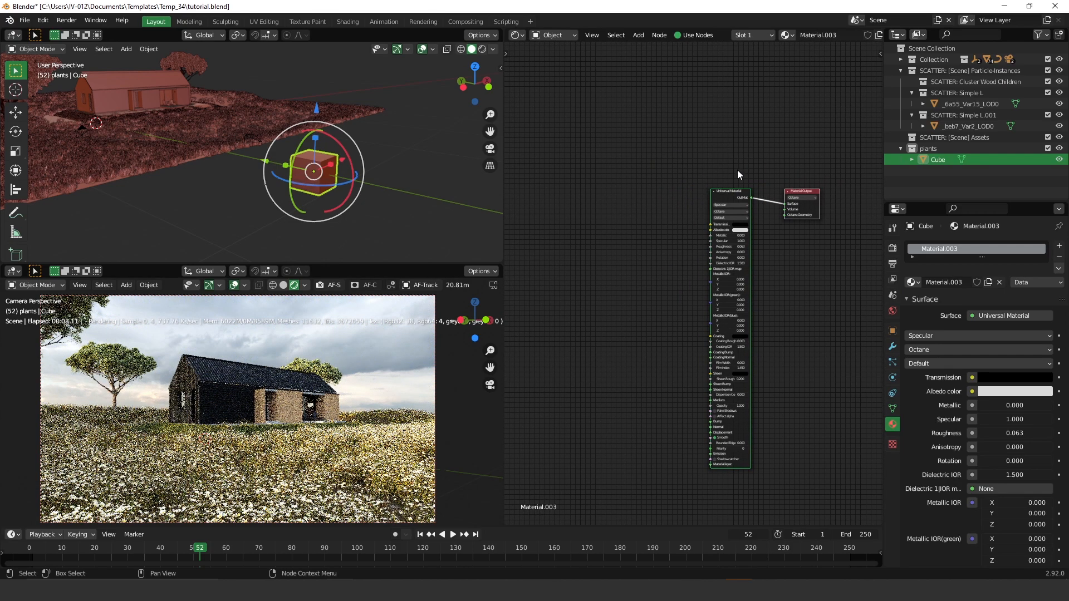
click(737, 171)
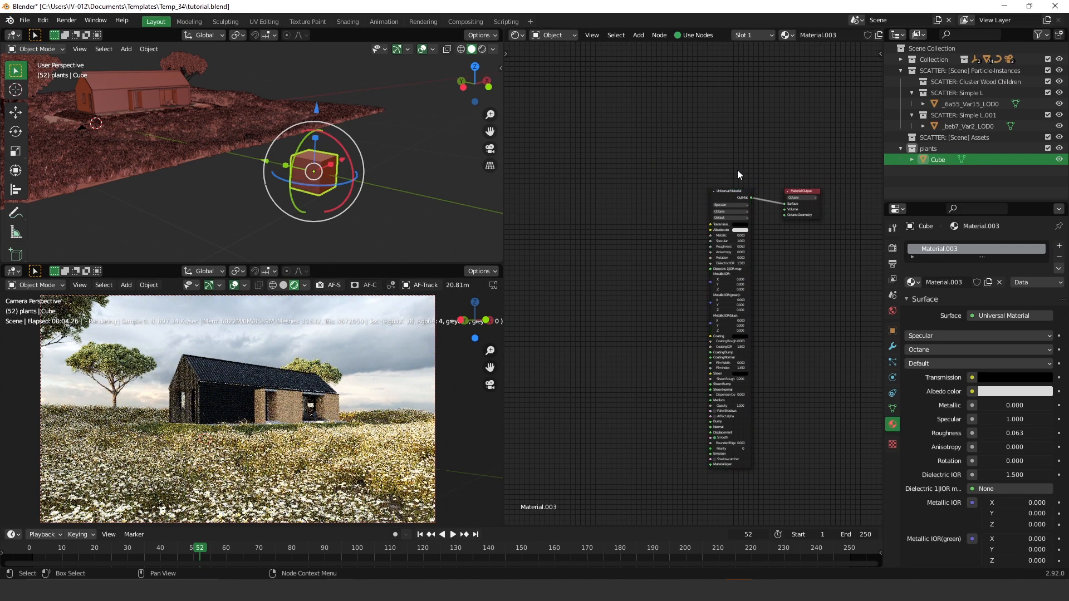
key(shift+a)
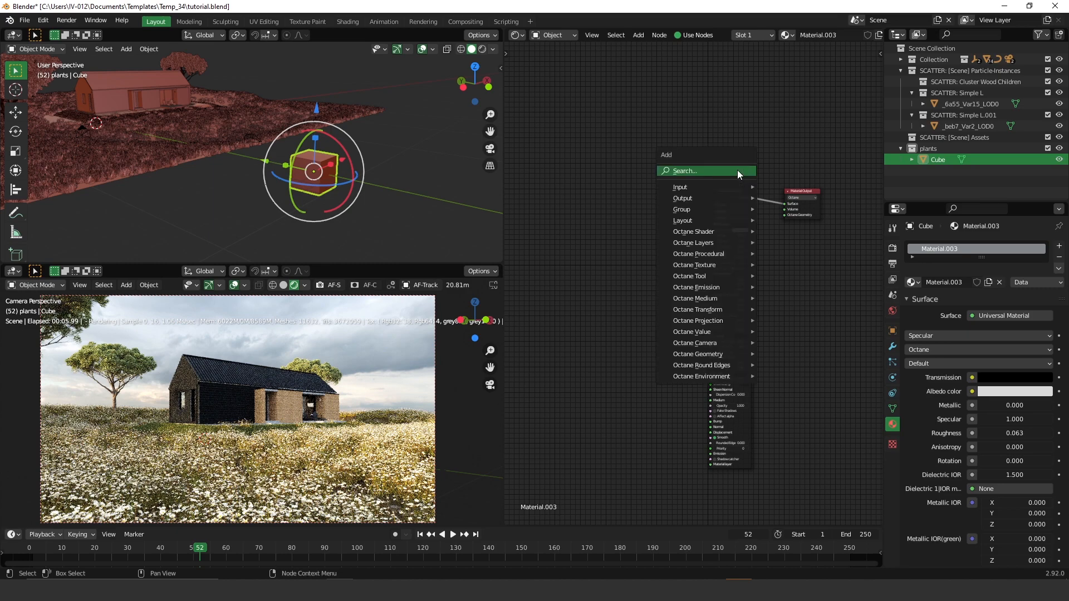
click(737, 171)
text(specu)
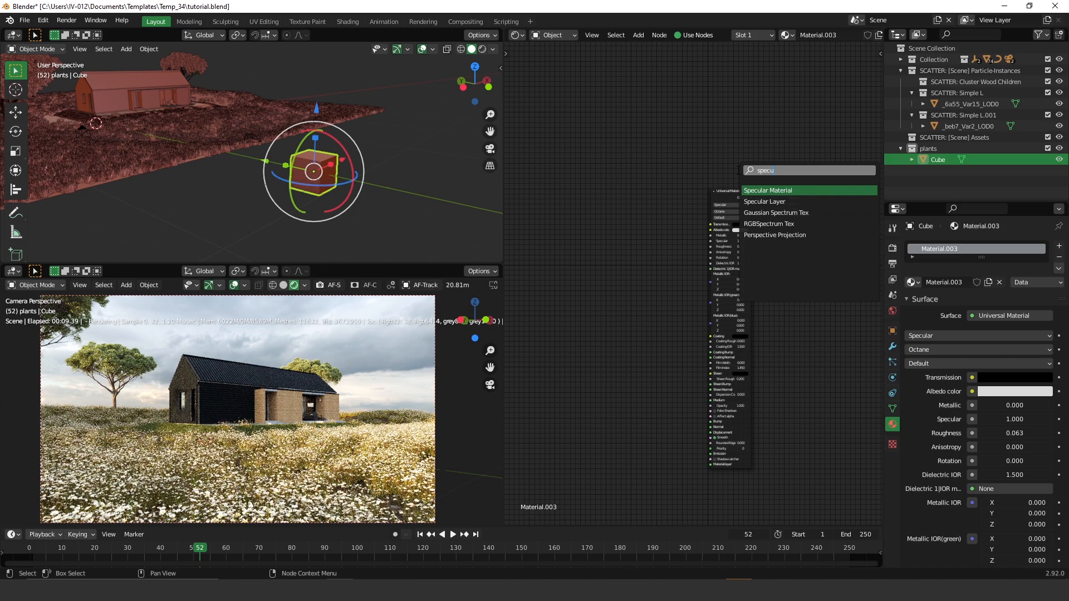
click(763, 190)
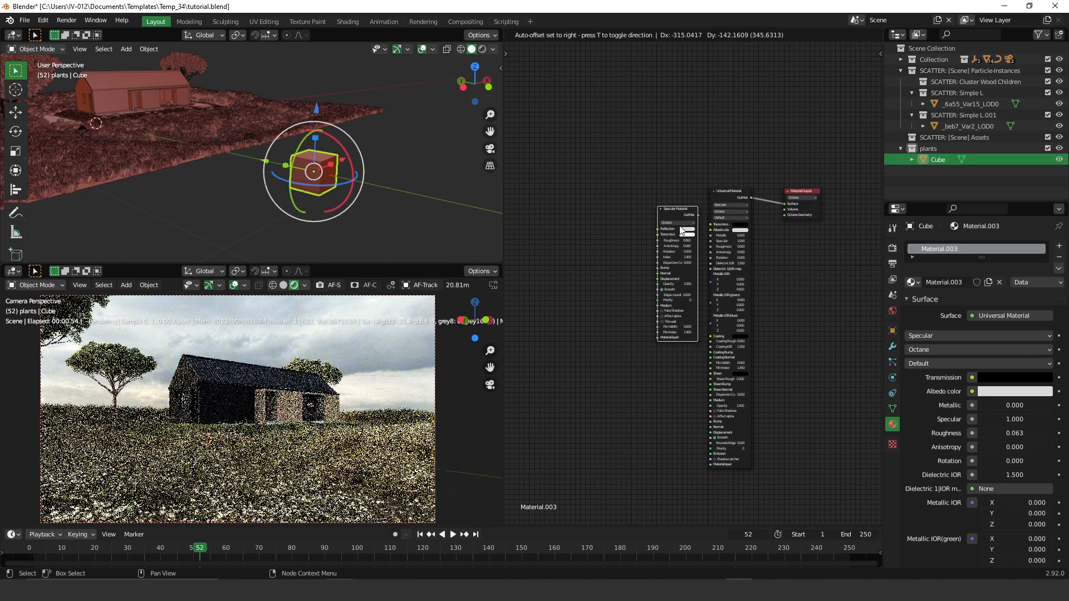
click(700, 217)
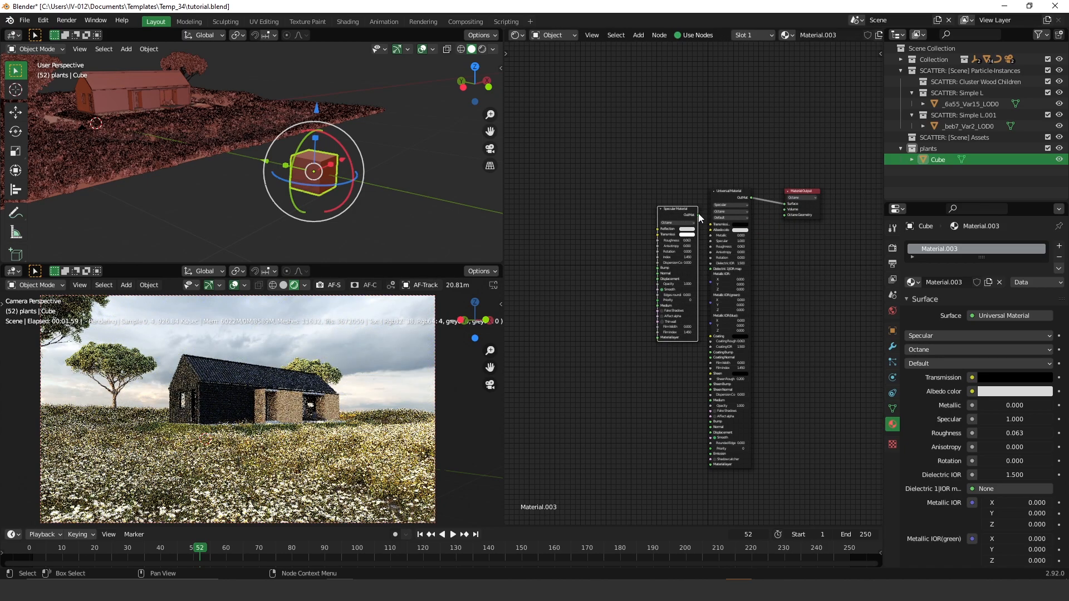
drag(699, 215, 784, 204)
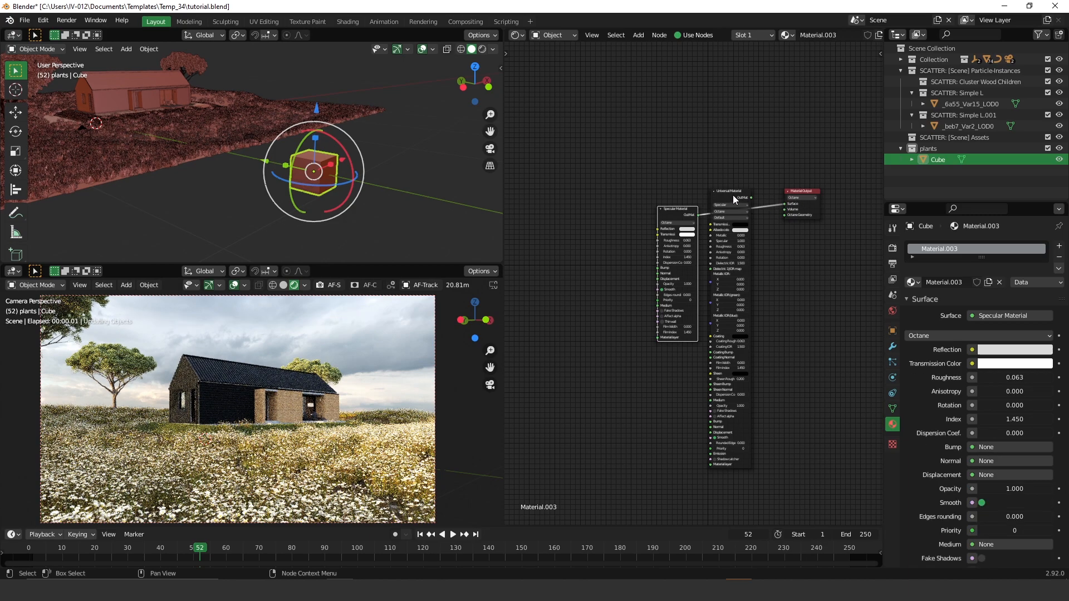
Delete the Universal Material node and move the Specular Material node closer to the Material Output
click(733, 195)
key(x)
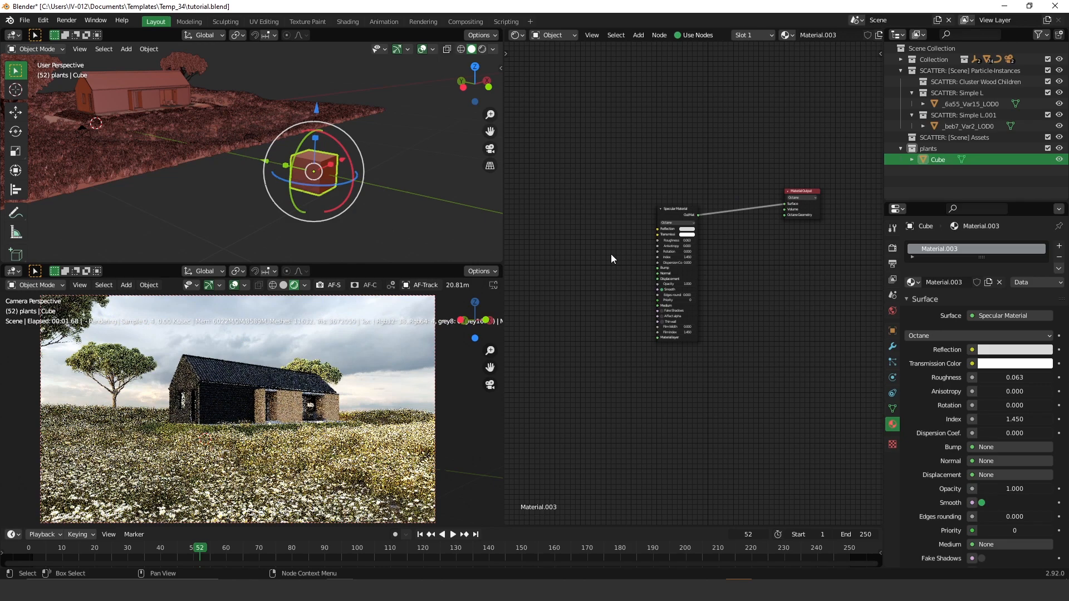
drag(672, 216, 741, 209)
Set the Specular Material's reflection colour to black and switch the camera viewport to solid shading
scroll(743, 206, up, 4)
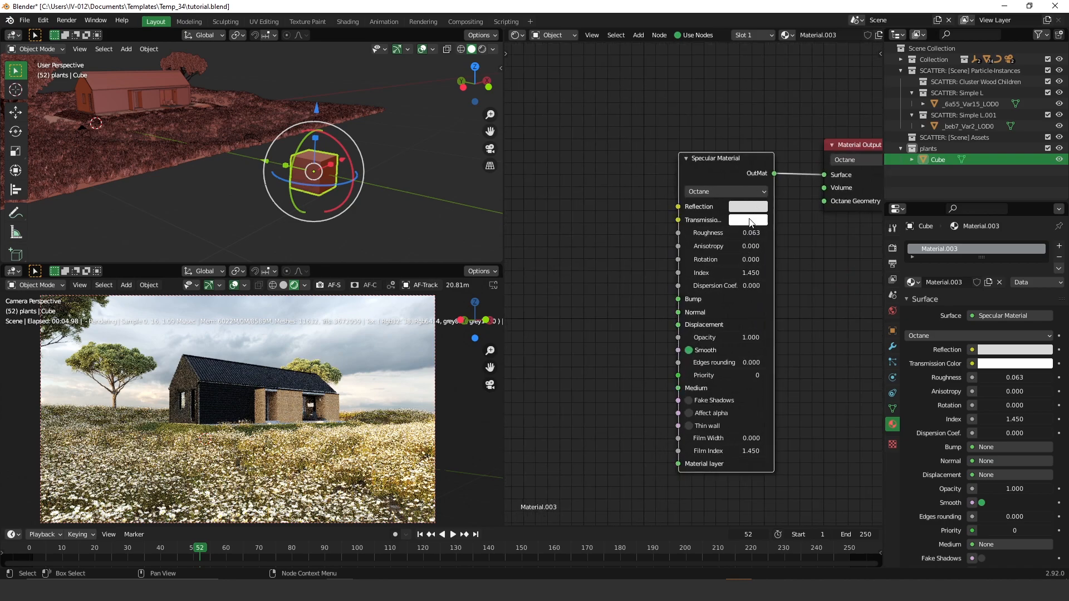
click(748, 211)
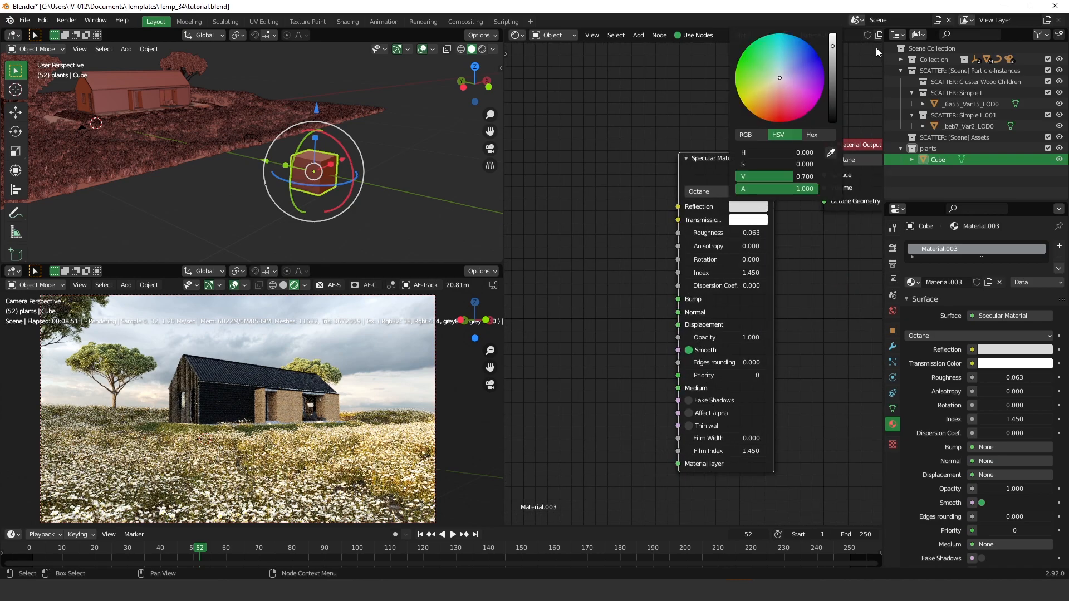
click(748, 207)
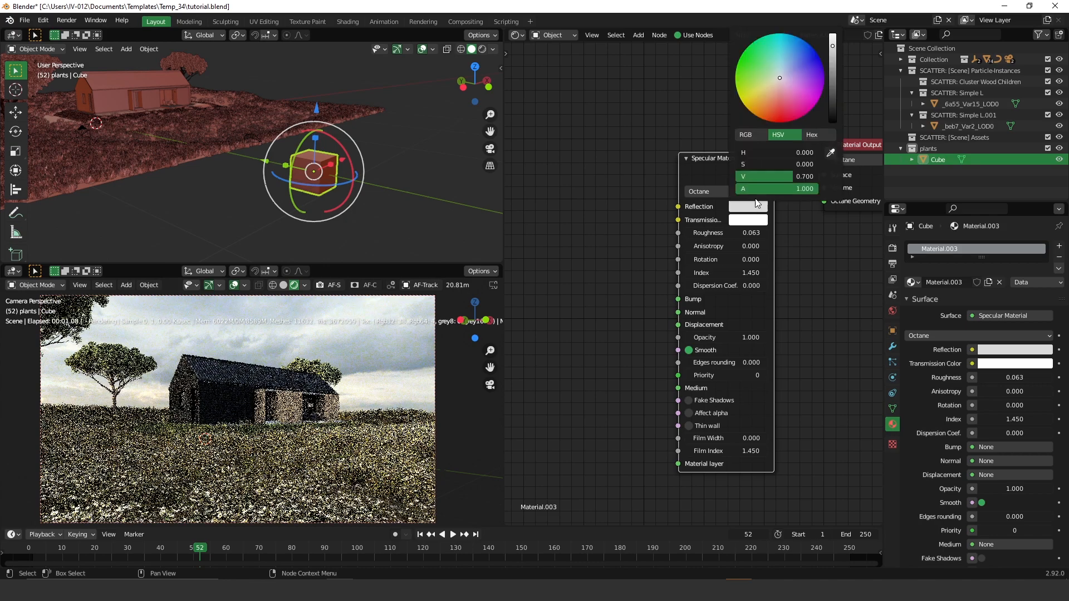
drag(839, 46, 726, 186)
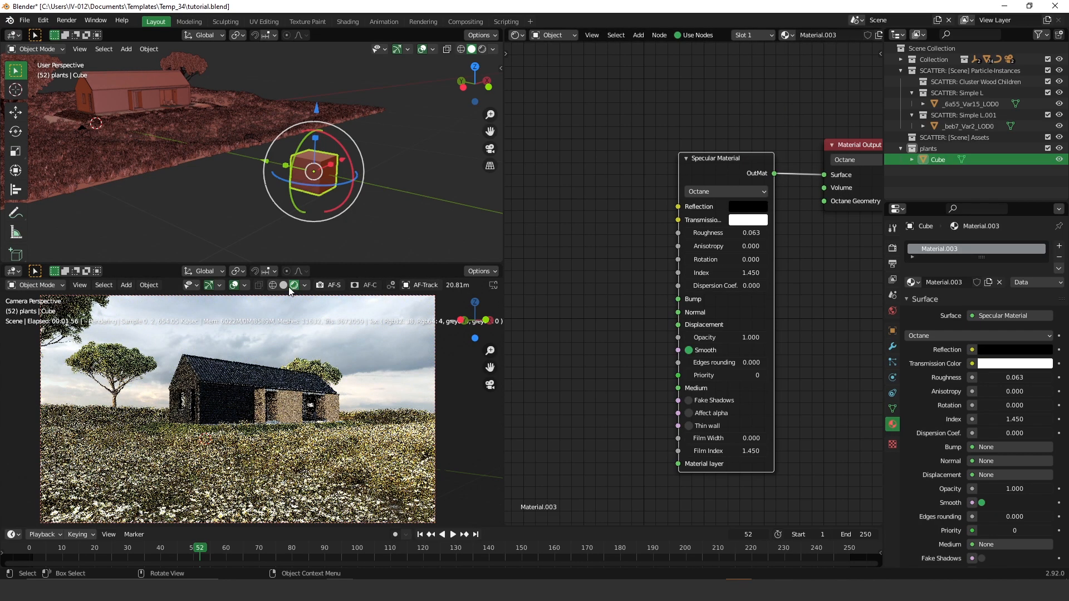
click(284, 288)
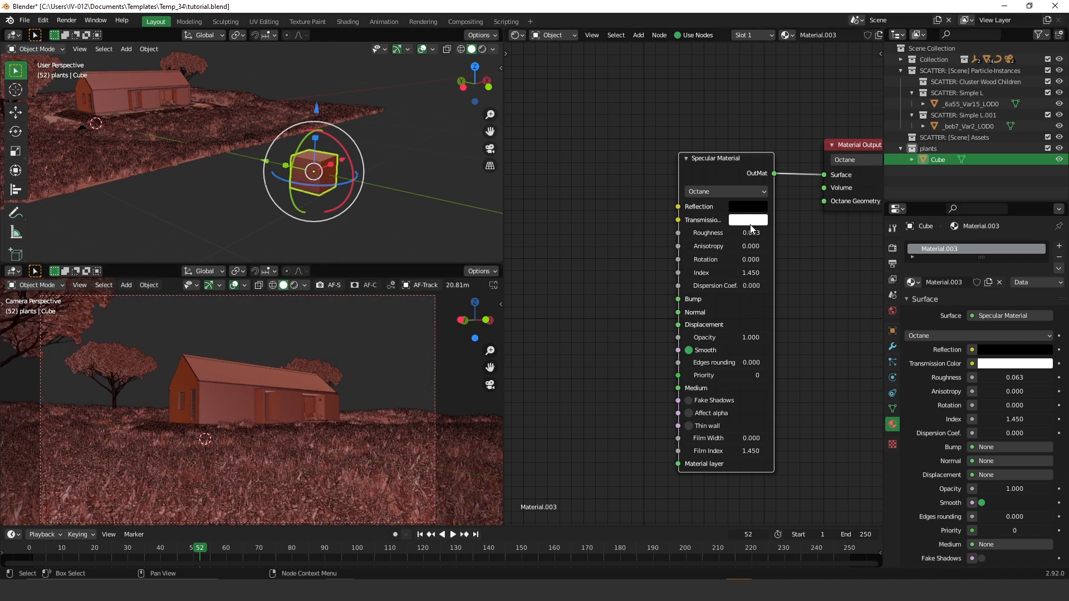
Set the Specular Material's roughness to 0 and its index to 1
drag(739, 234, 719, 234)
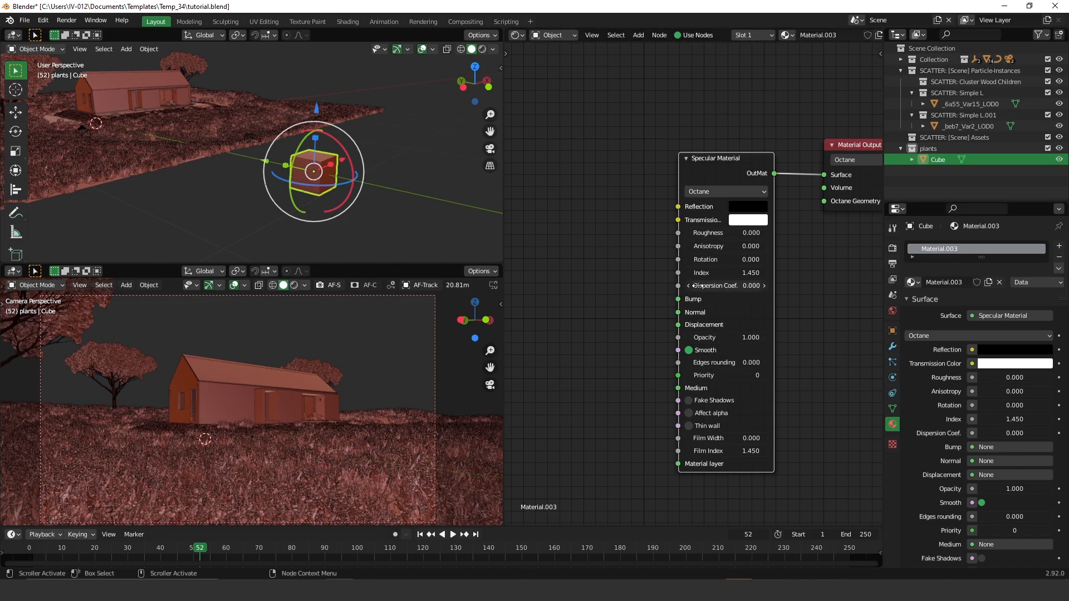
click(728, 276)
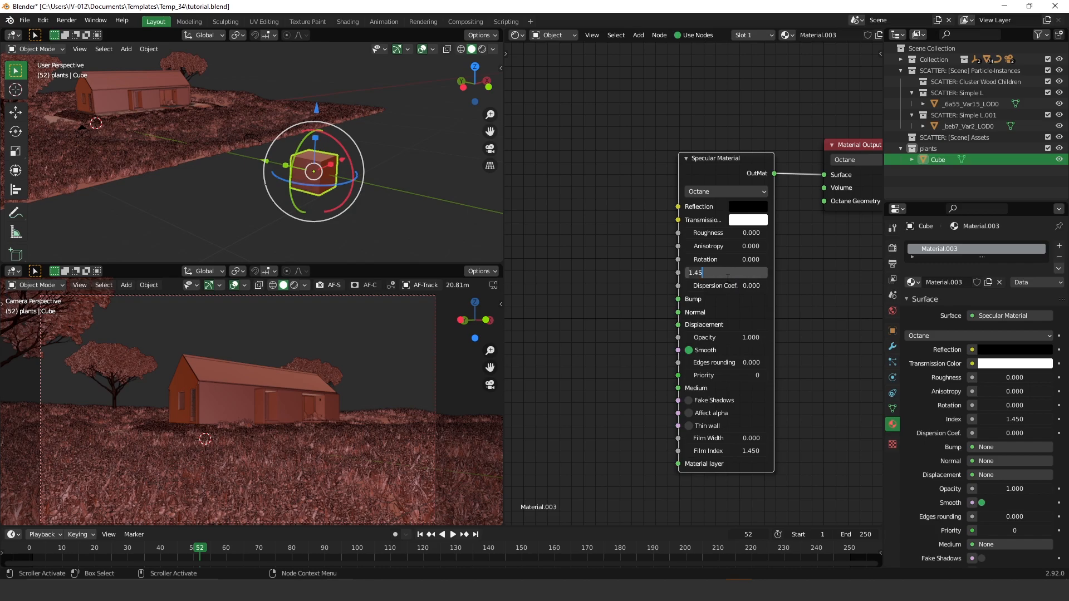
key(BackSpace)
key(BackSpace)
key(BackSpace)
key(Return)
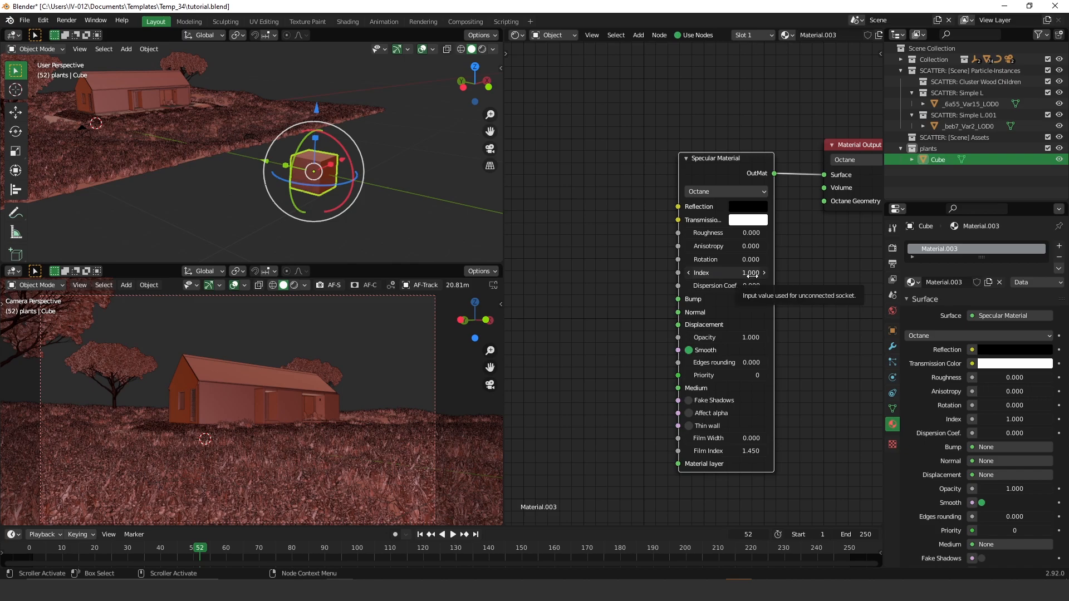
Add a Scattering Medium node and place it in front of the Specular Material node's inputs
middle_drag(632, 322, 672, 305)
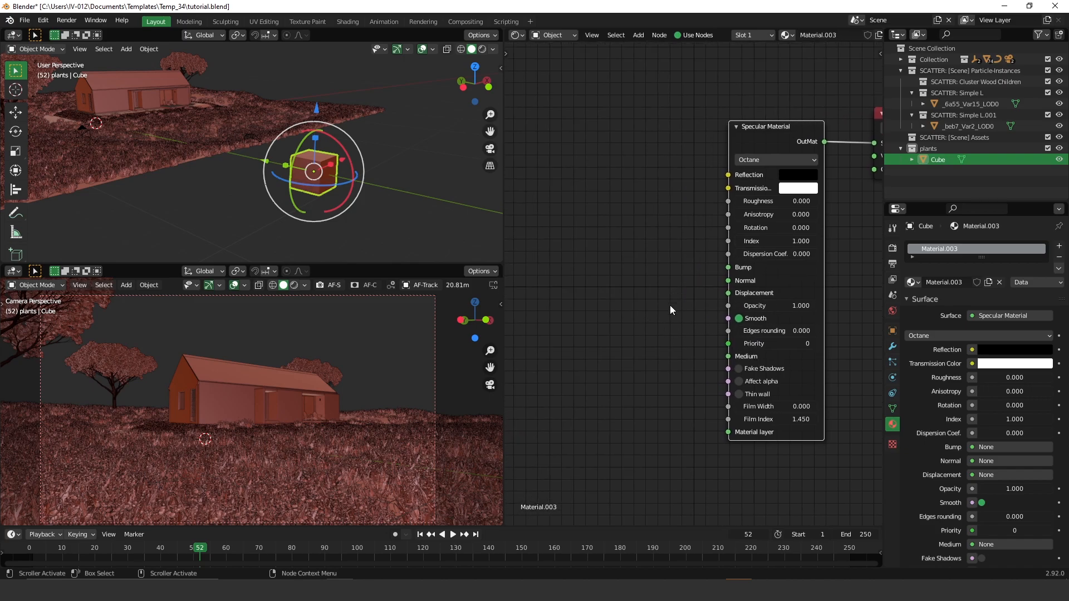
click(652, 307)
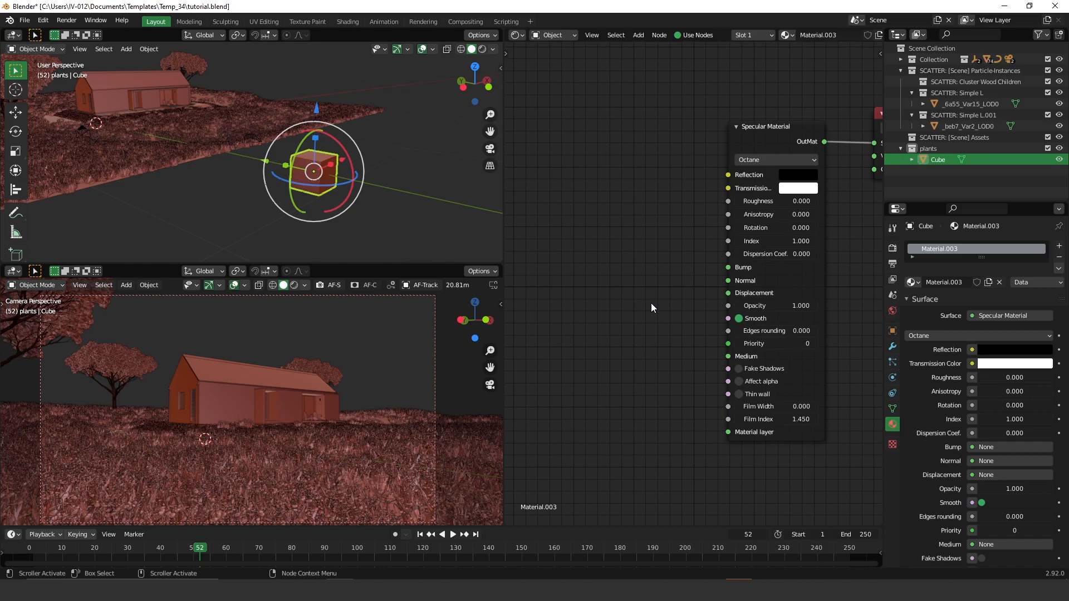
key(shift+a)
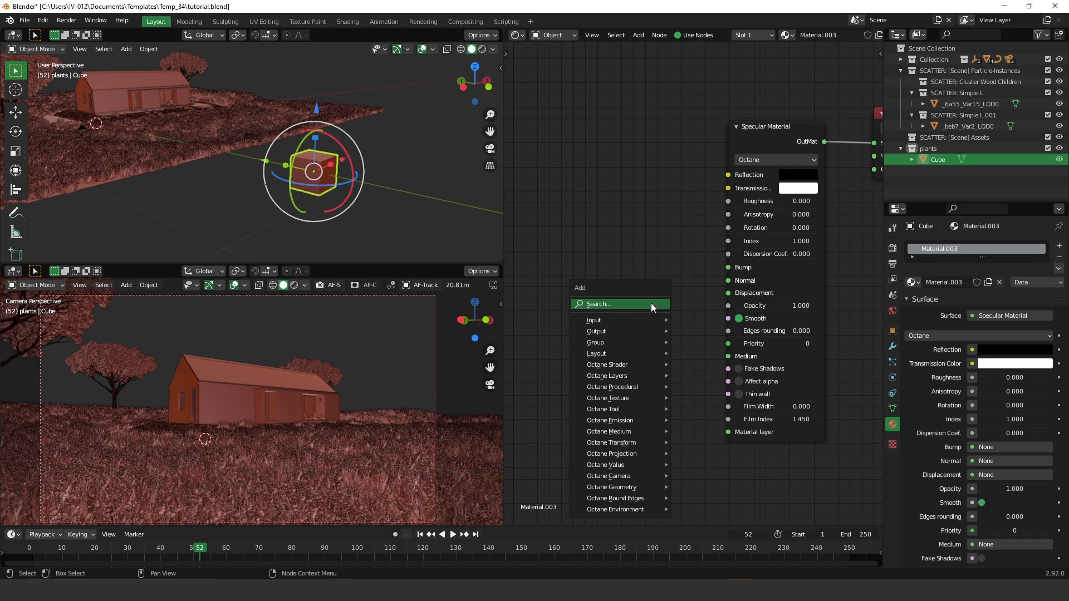
click(650, 303)
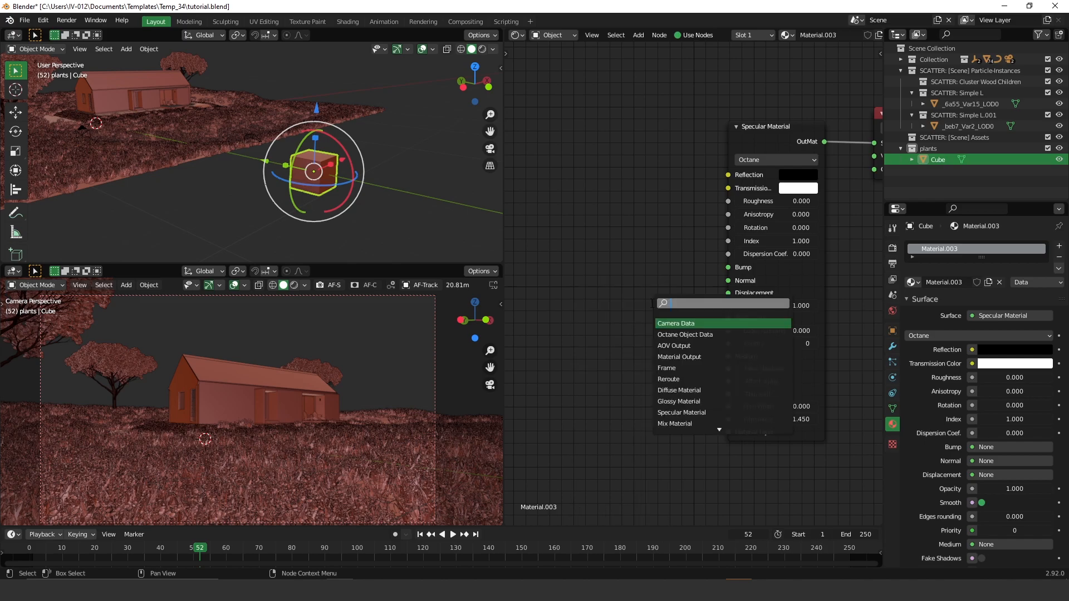
text(sc)
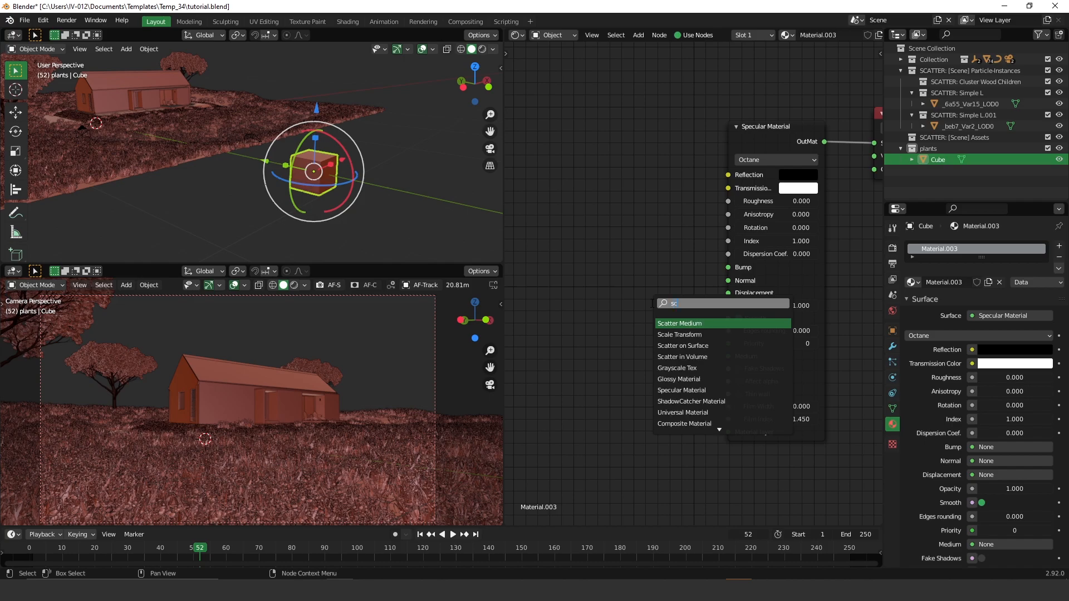
text(t)
key(BackSpace)
text(at)
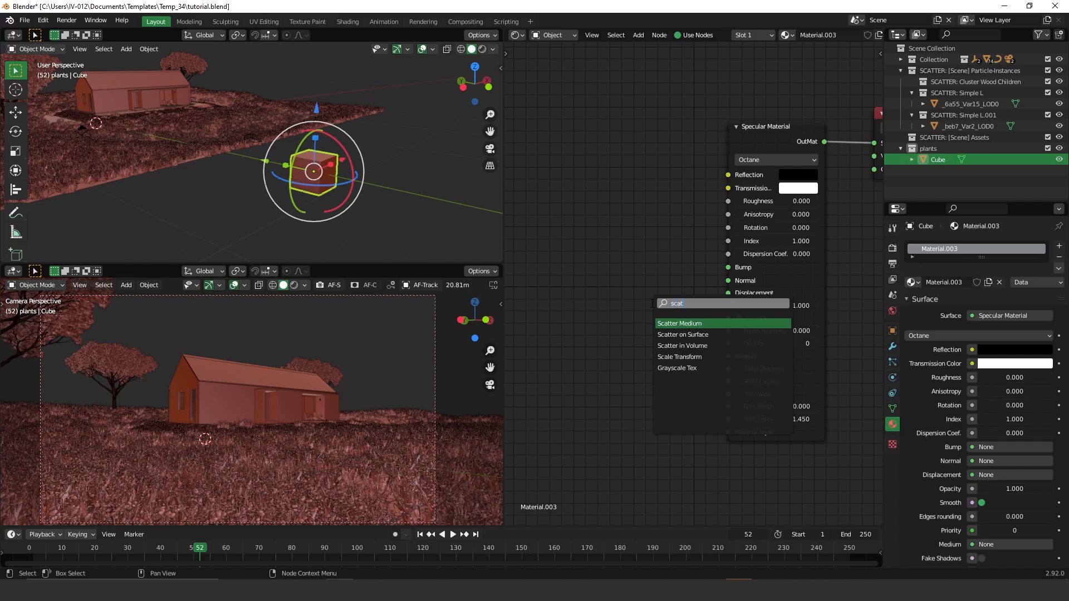
click(715, 324)
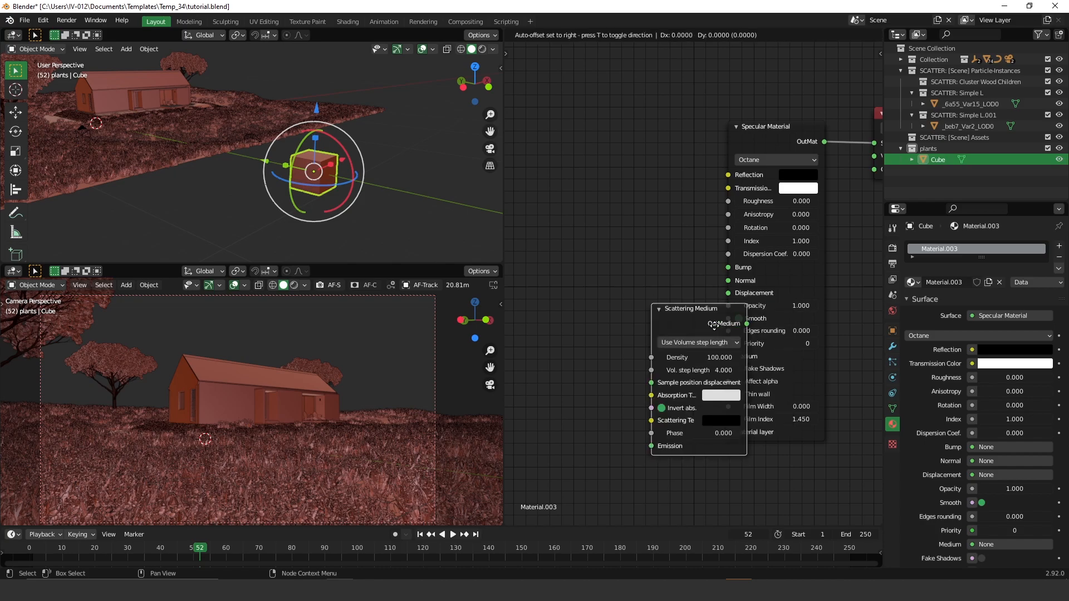
click(657, 344)
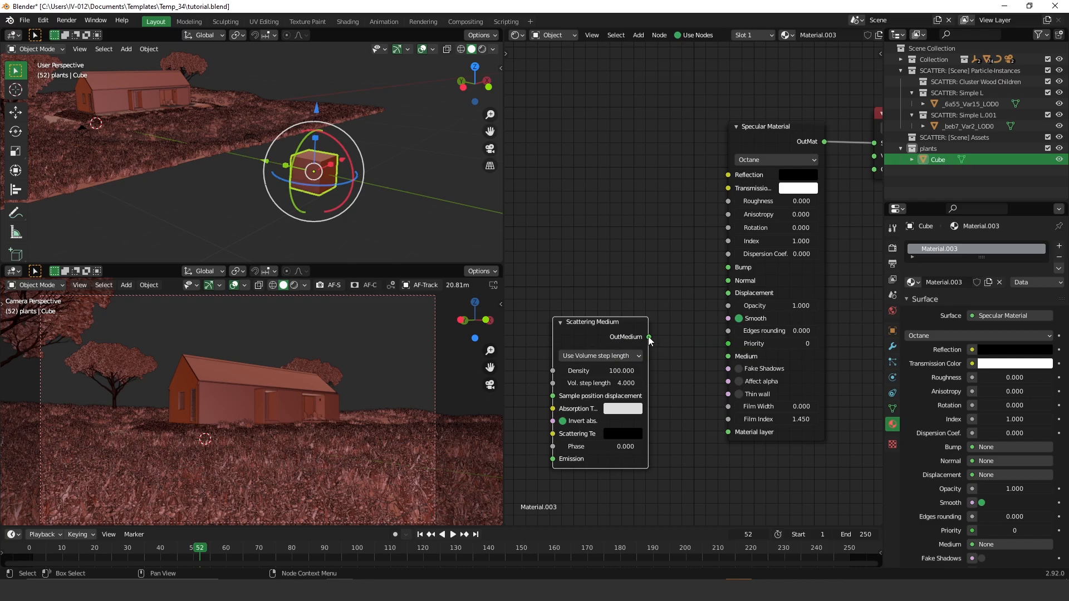
Connect the Scattering Medium to the Specular Material's Medium input and switch the camera viewport to rendered shading
drag(649, 336, 699, 267)
drag(717, 346, 730, 355)
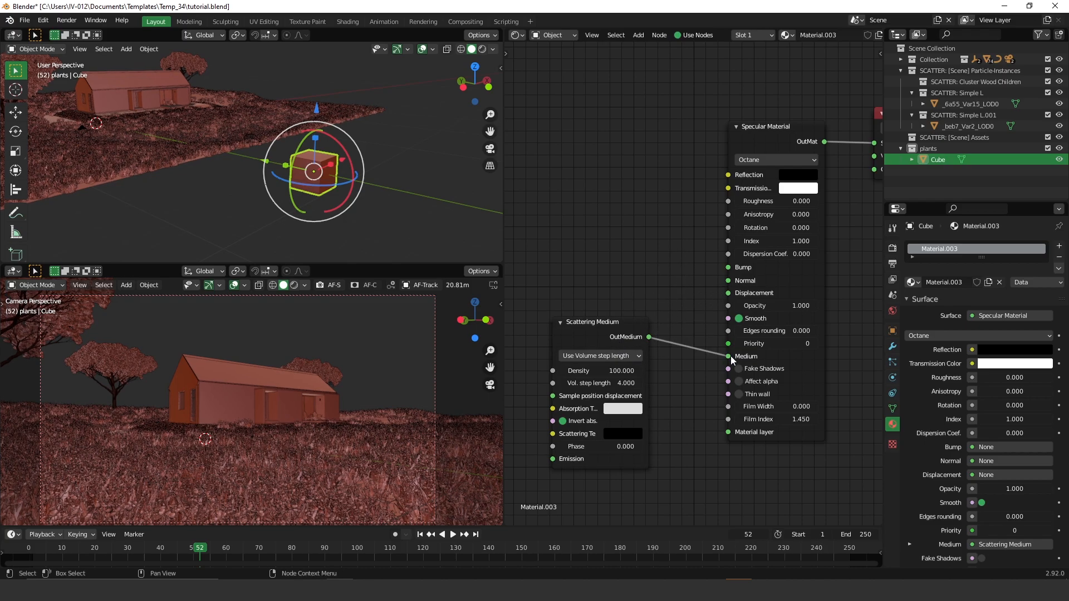
middle_drag(694, 336, 730, 327)
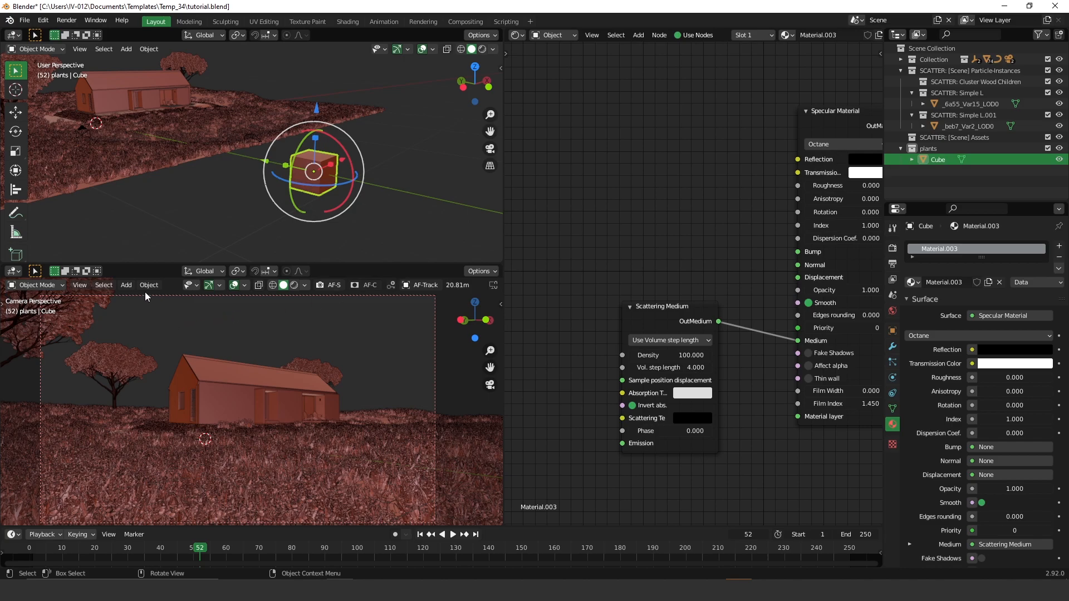
click(293, 285)
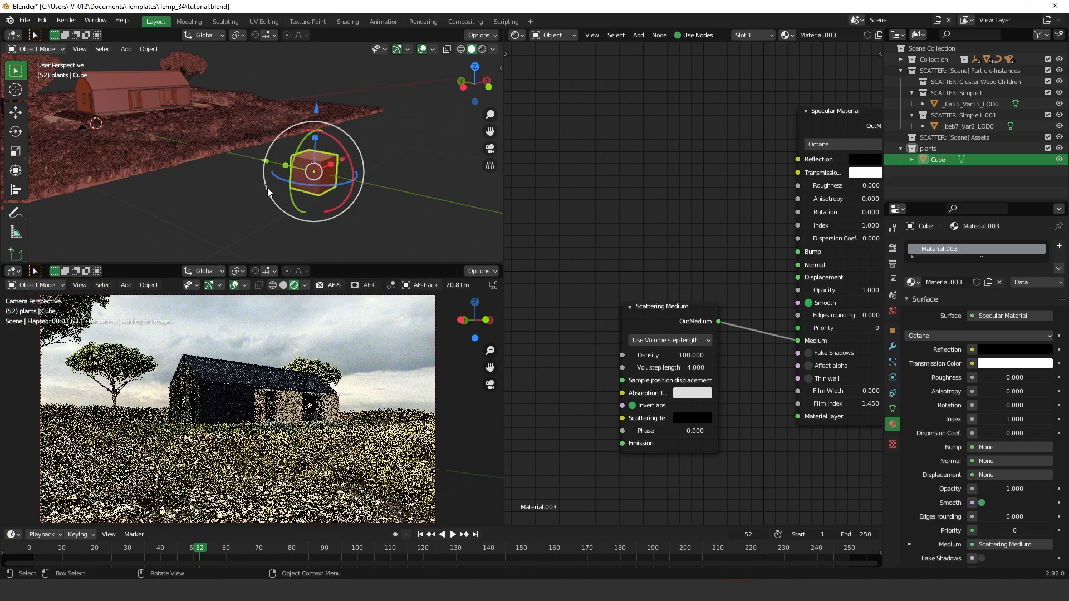
Move the cube in front of the house so that it sits within the camera's view
key(g)
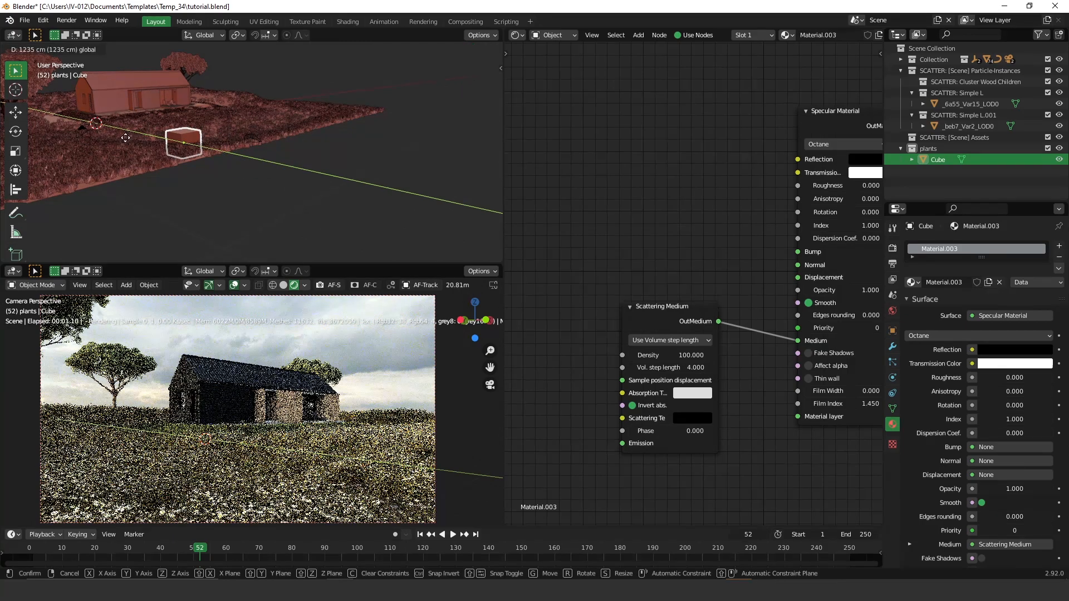
click(17, 102)
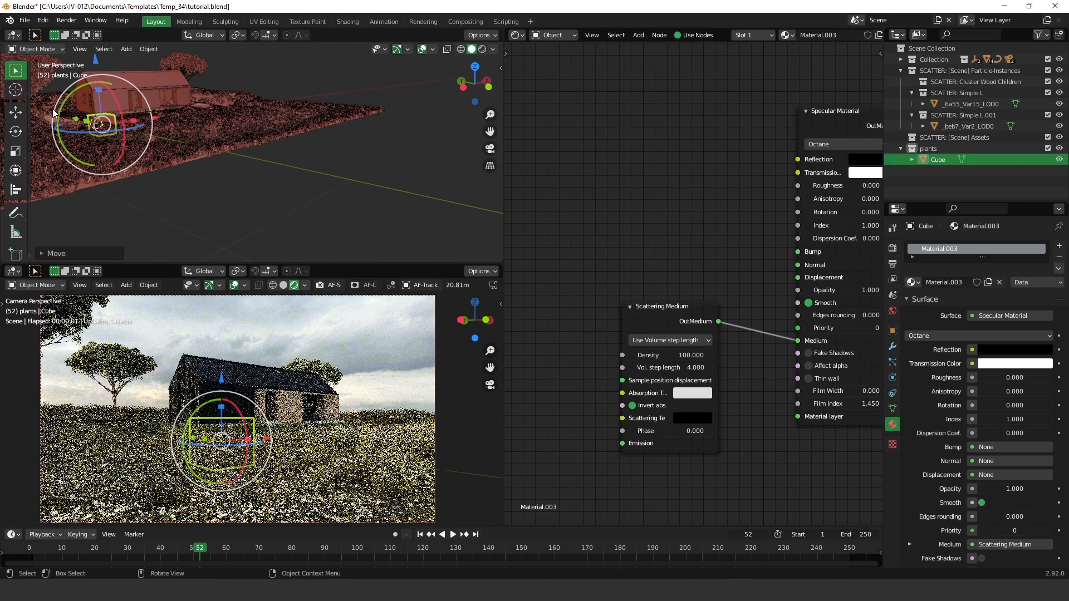
middle_drag(165, 141, 205, 332)
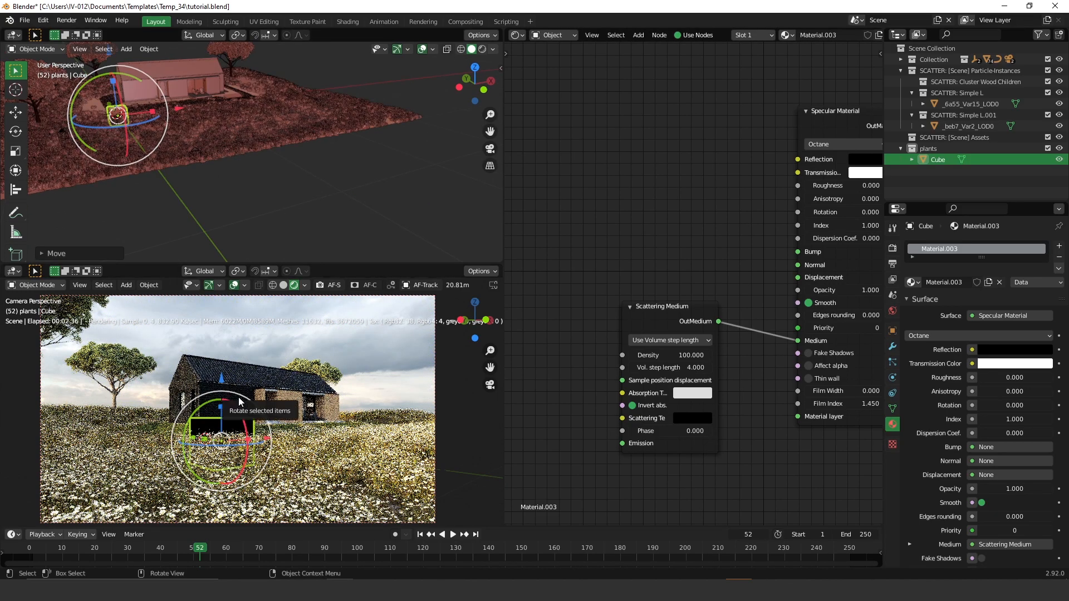
key(KP_Divide)
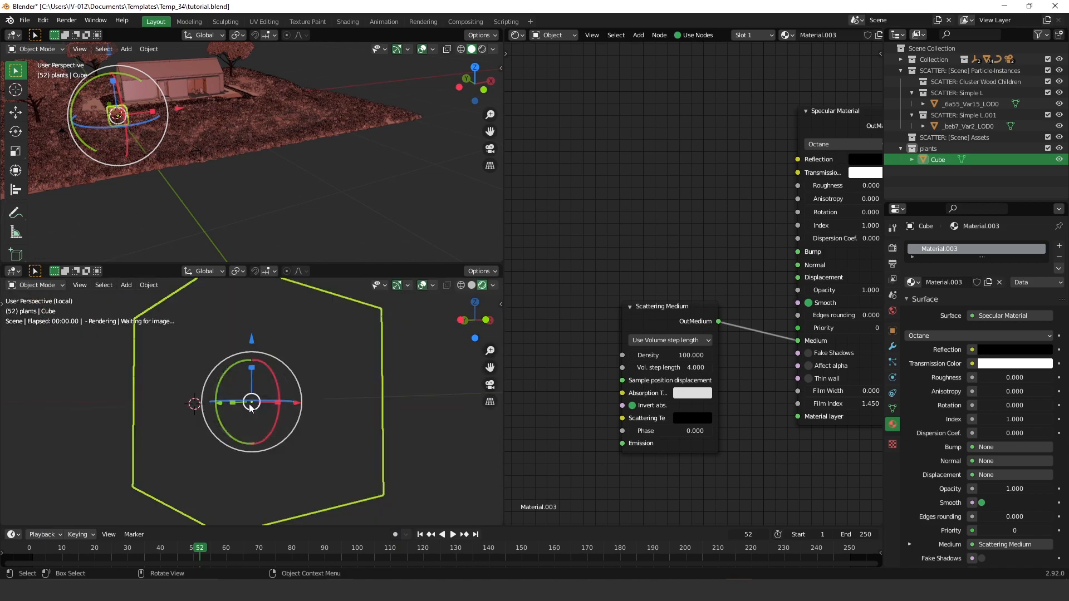
click(67, 140)
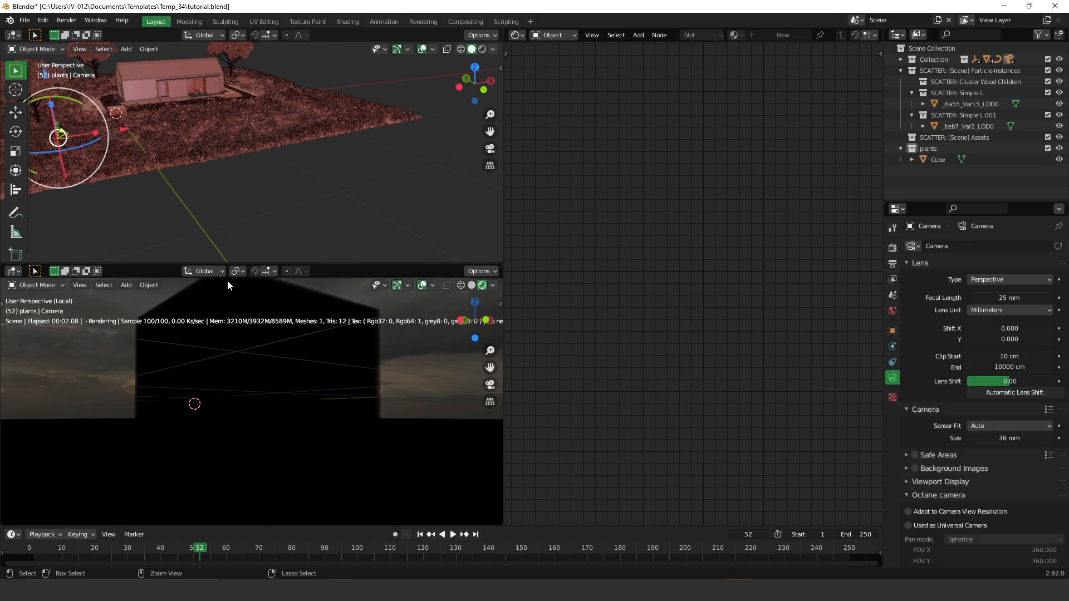
click(121, 111)
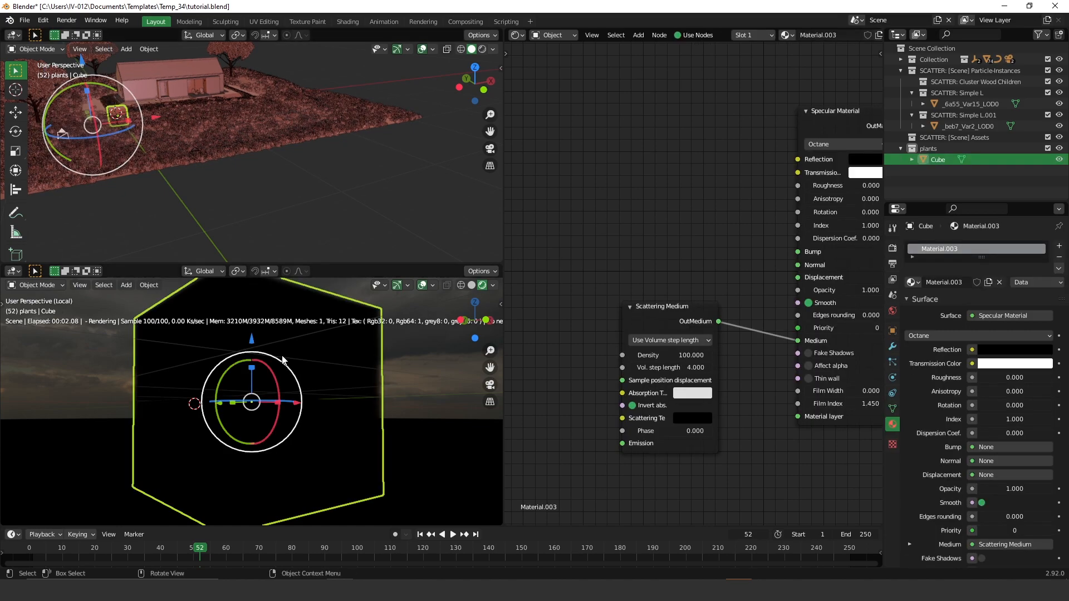
key(KP_0)
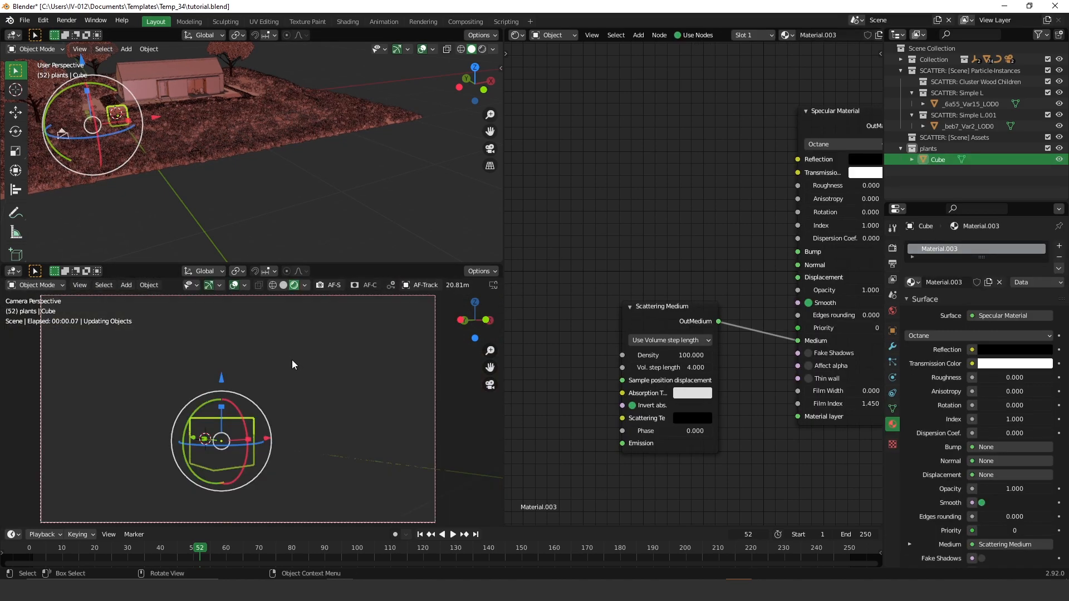
click(318, 381)
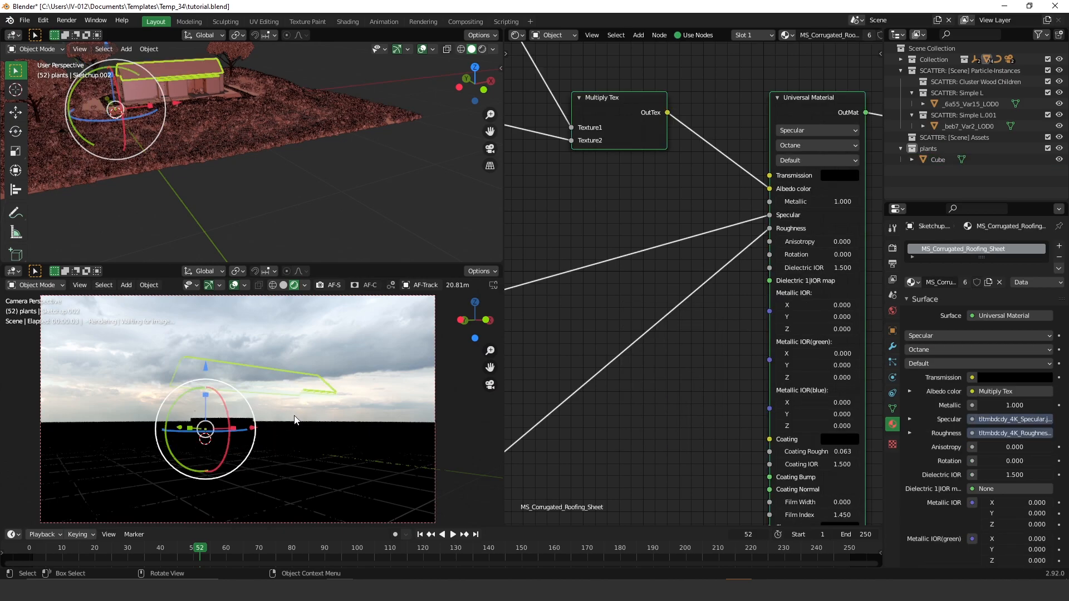
click(289, 445)
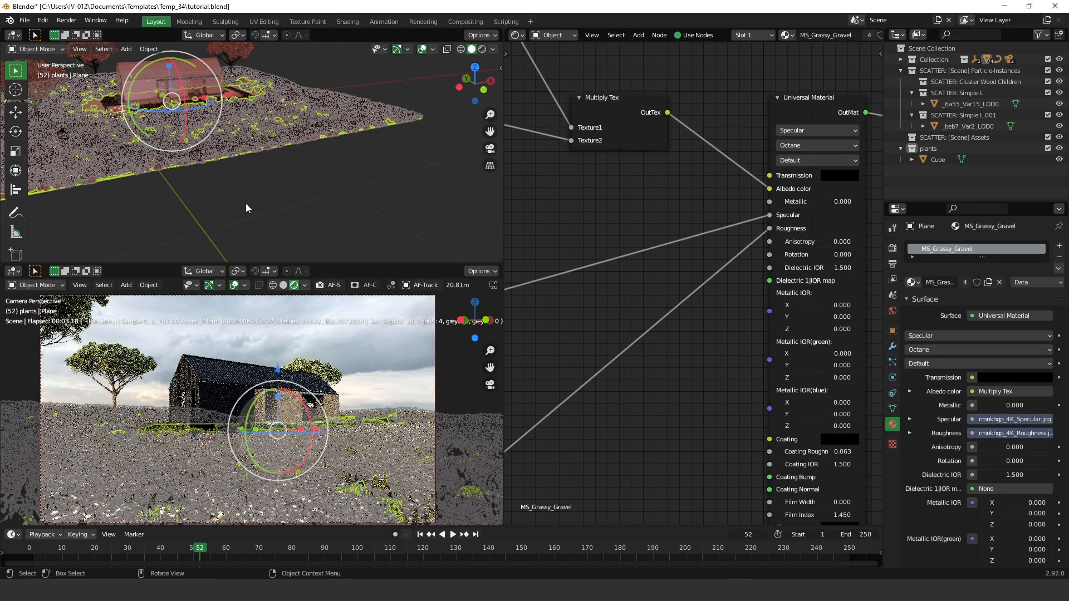
Isolate the cube and camera in the camera viewport's local view, look through the camera, and reselect the cube
click(116, 115)
click(93, 132)
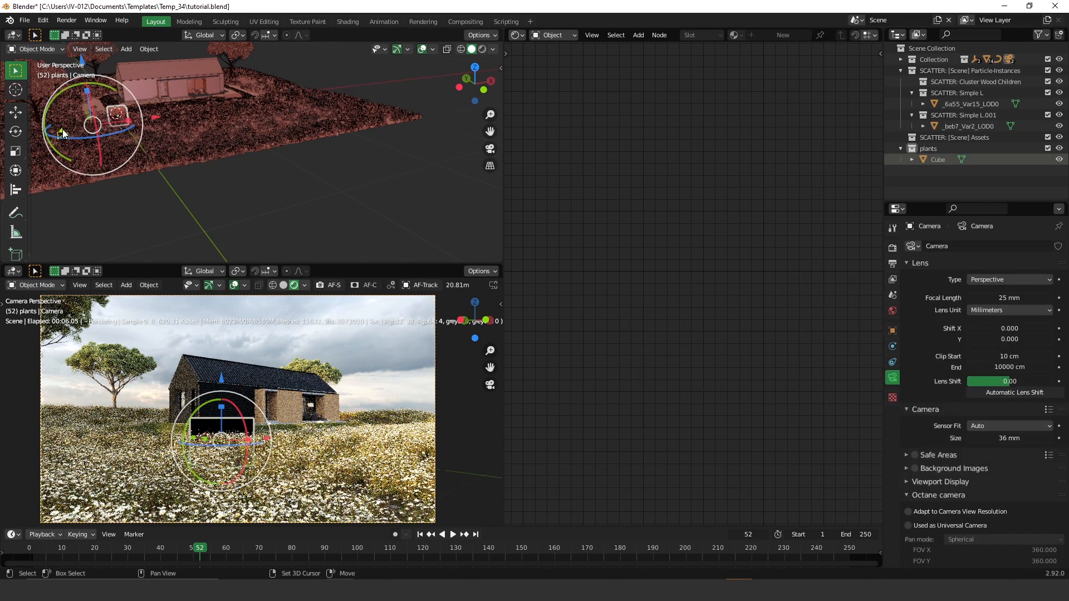
key(KP_Divide)
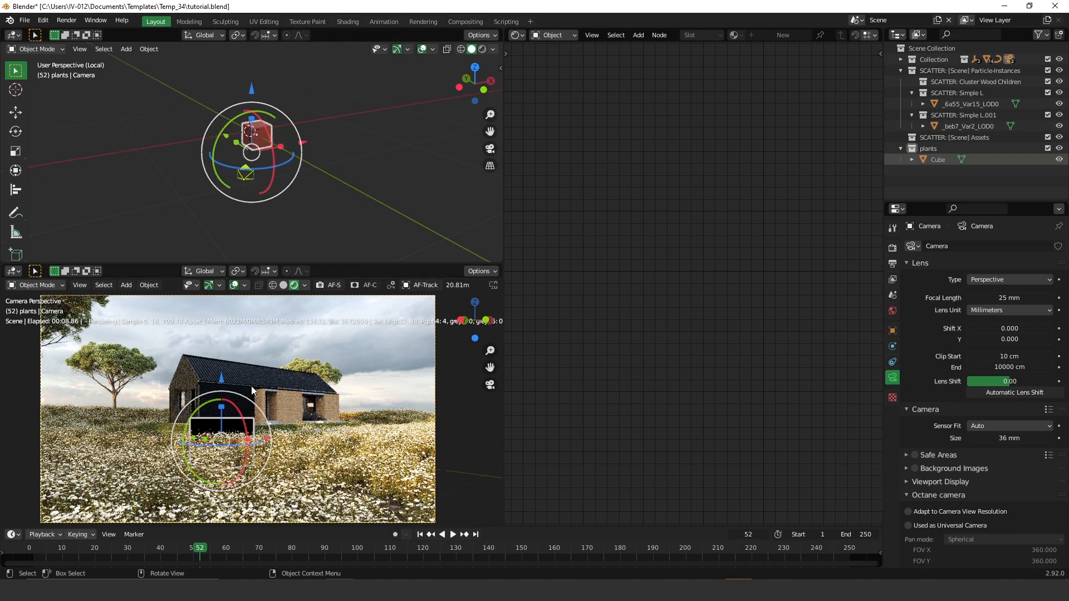
key(KP_Divide)
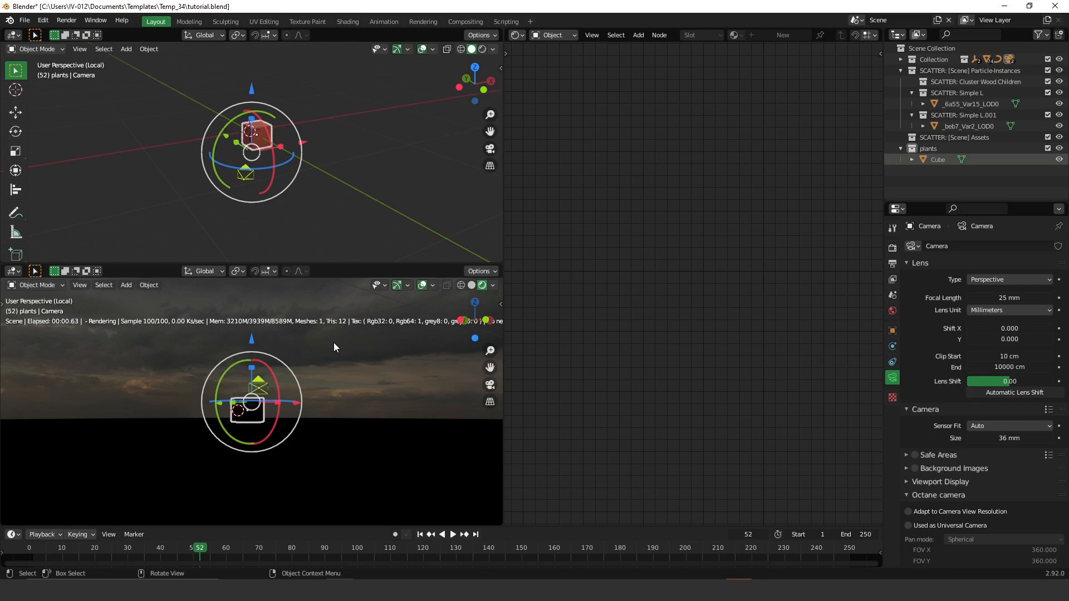
key(KP_0)
click(275, 377)
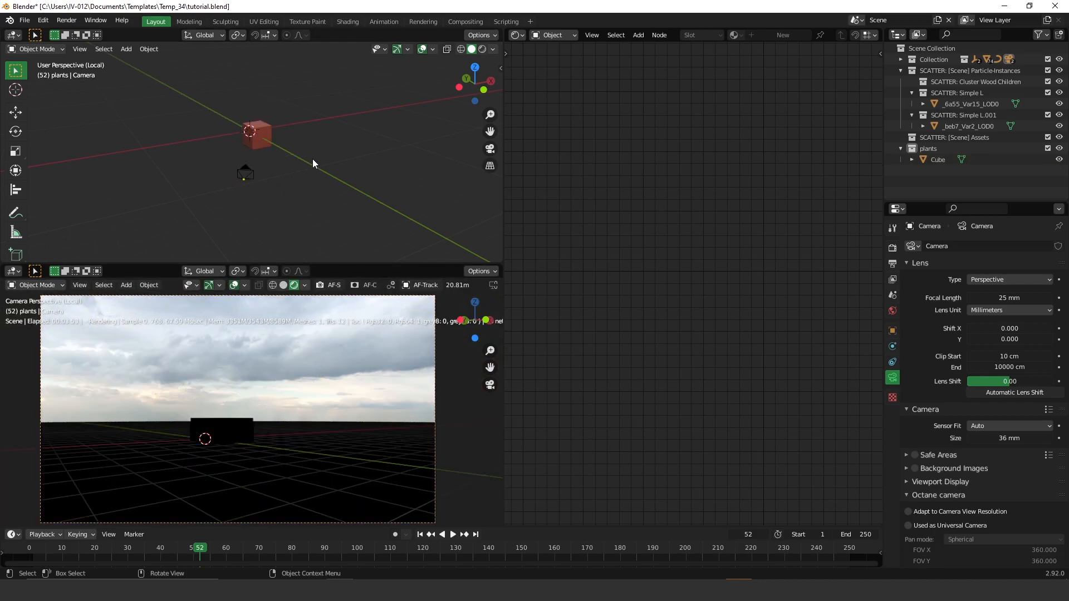
key(KP_Divide)
click(241, 428)
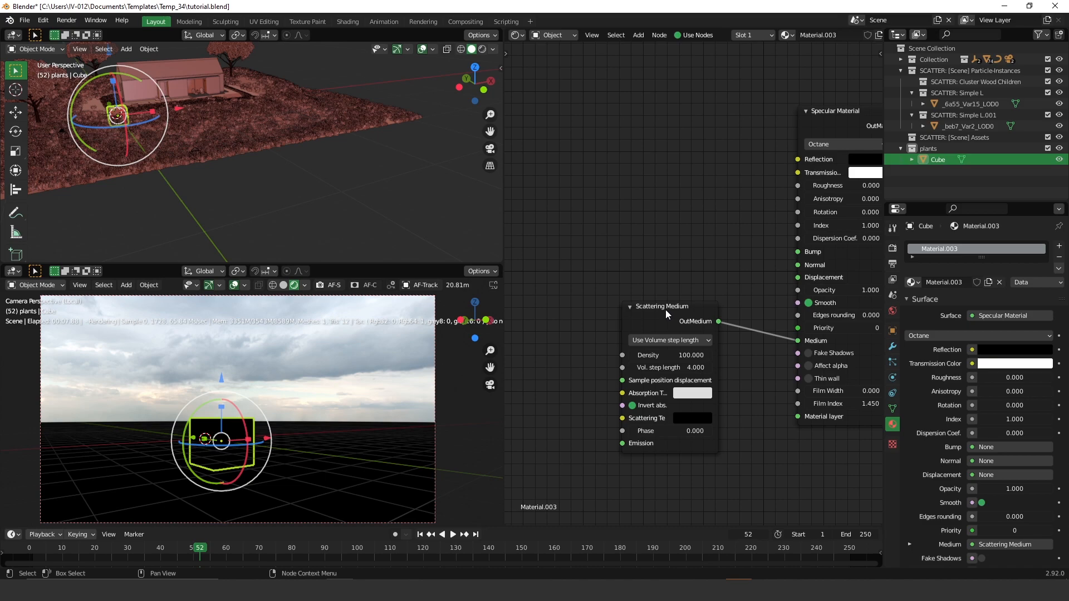
Set the Scattering Medium's density to 10 and raise the cube vertically above the ground line
drag(665, 310, 673, 284)
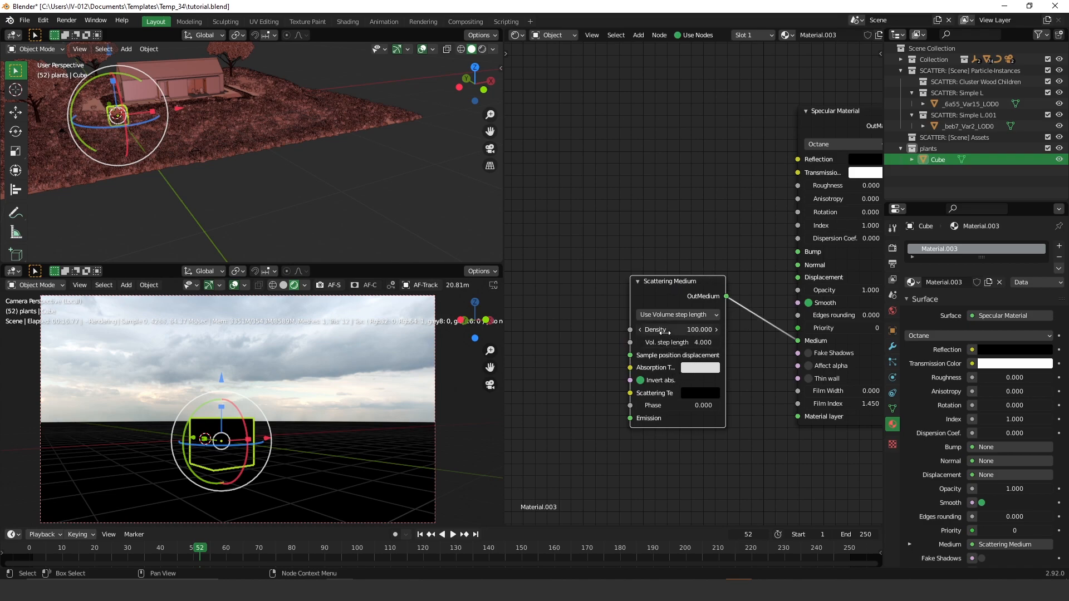
click(671, 331)
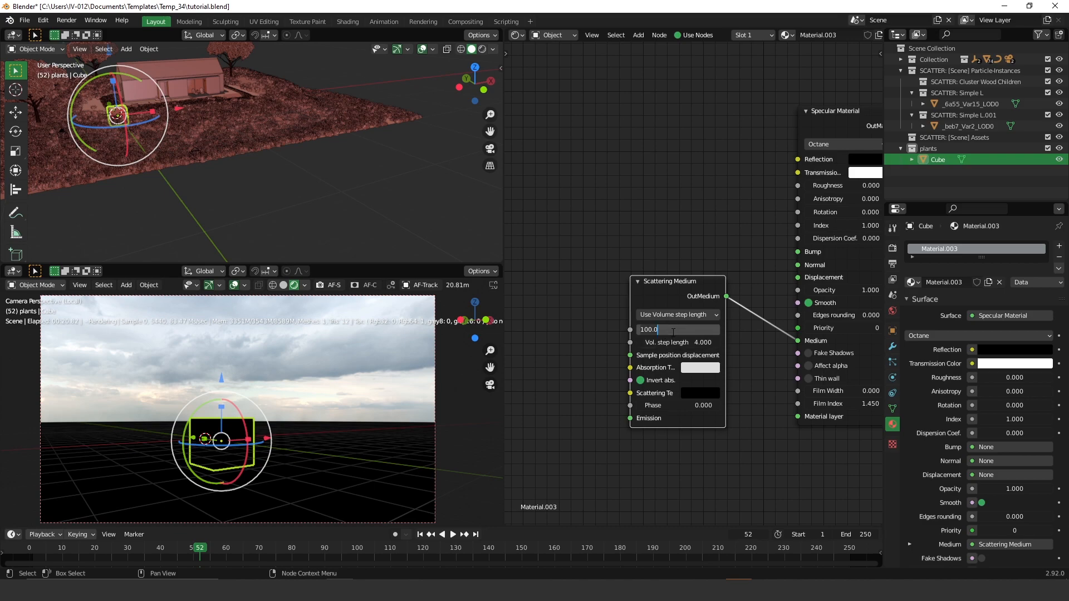
key(ctrl+a)
text(10)
key(Return)
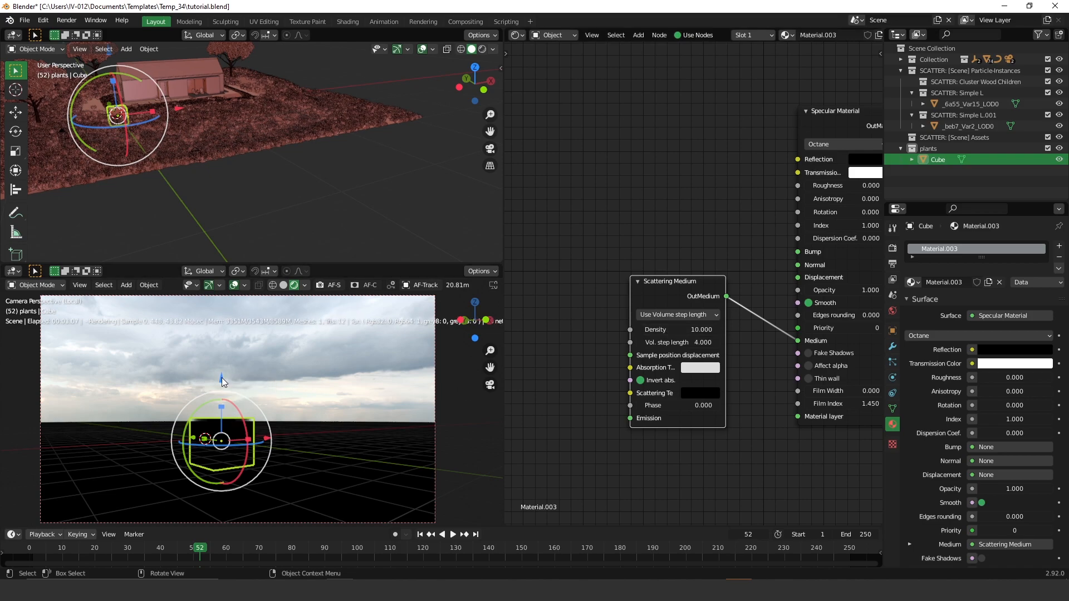
drag(222, 379, 220, 335)
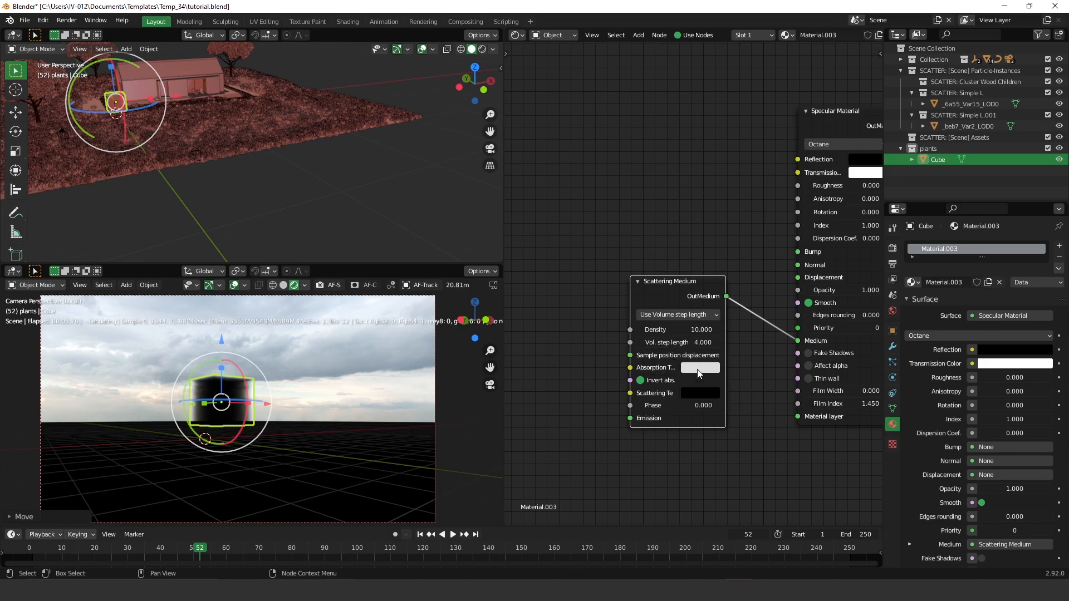
Set the Scattering Medium's absorption to black and its scattering to white, and disable Invert abs
click(700, 368)
drag(787, 216, 785, 286)
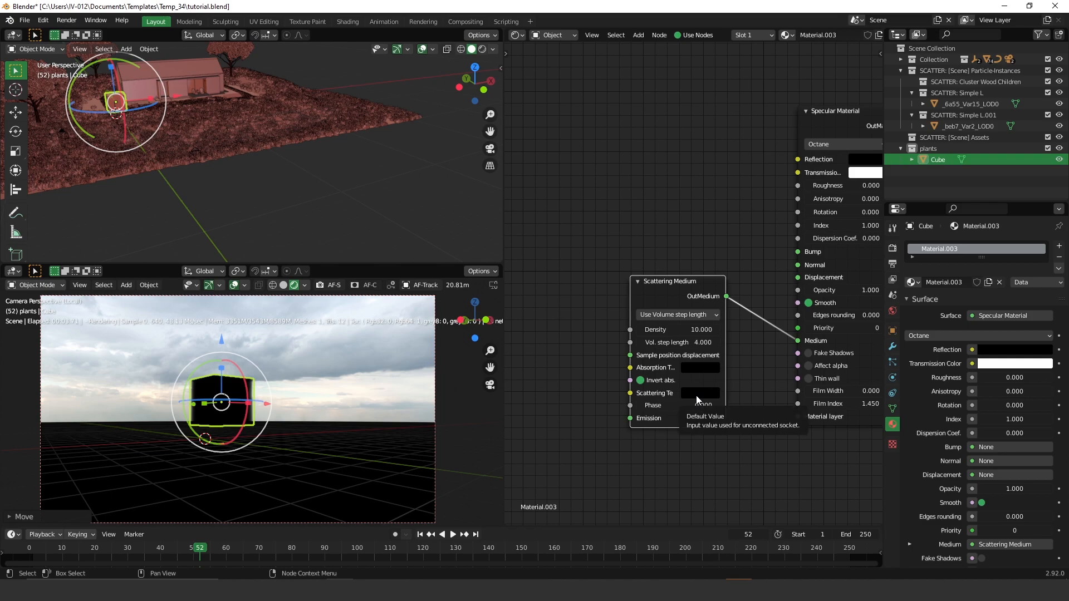
click(696, 394)
drag(784, 257, 784, 220)
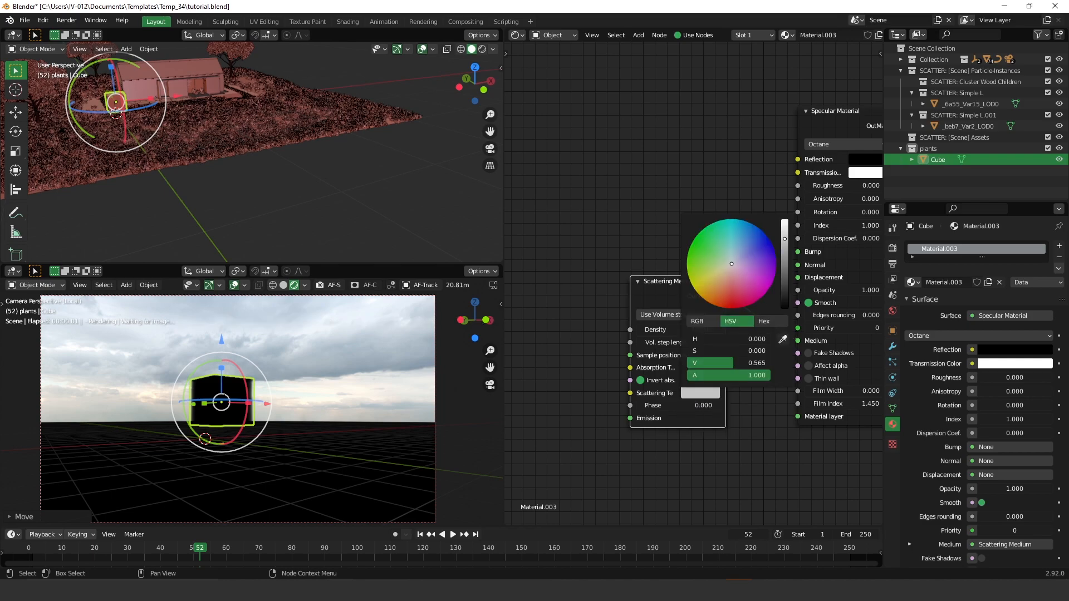
click(641, 382)
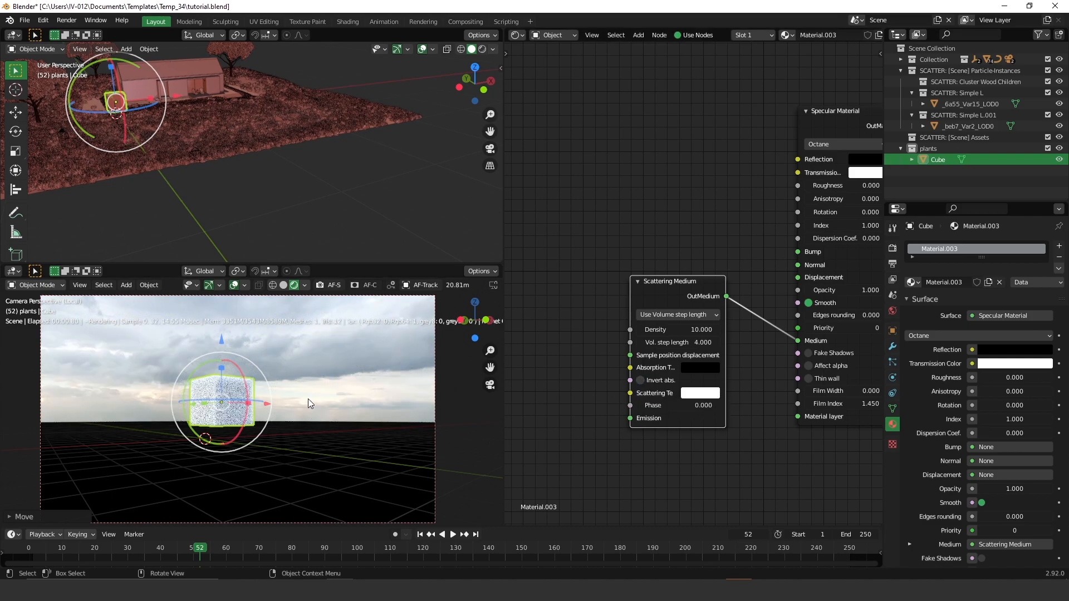
Set the Scattering Medium's phase to 0.5 with the cube framed close up in the camera viewport
scroll(212, 390, up, 8)
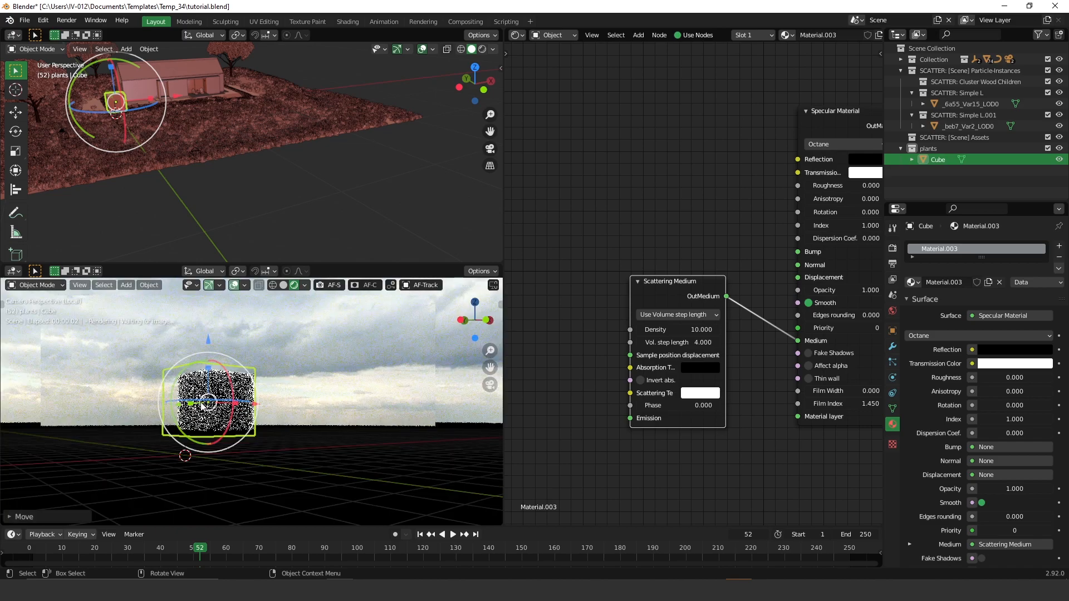
shift+middle_drag(205, 388, 331, 402)
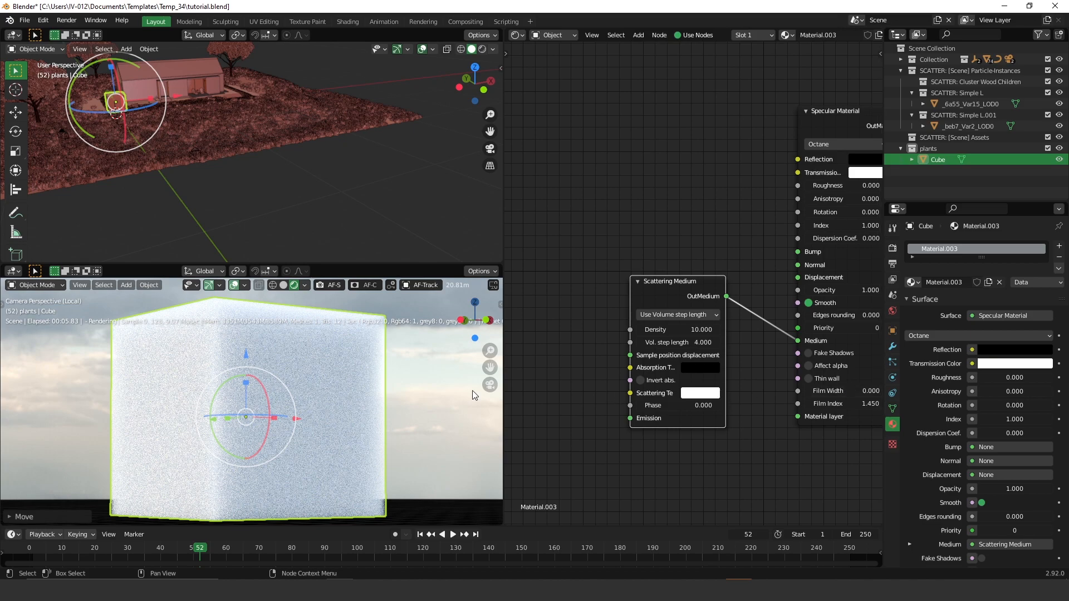
click(673, 403)
text(0.0)
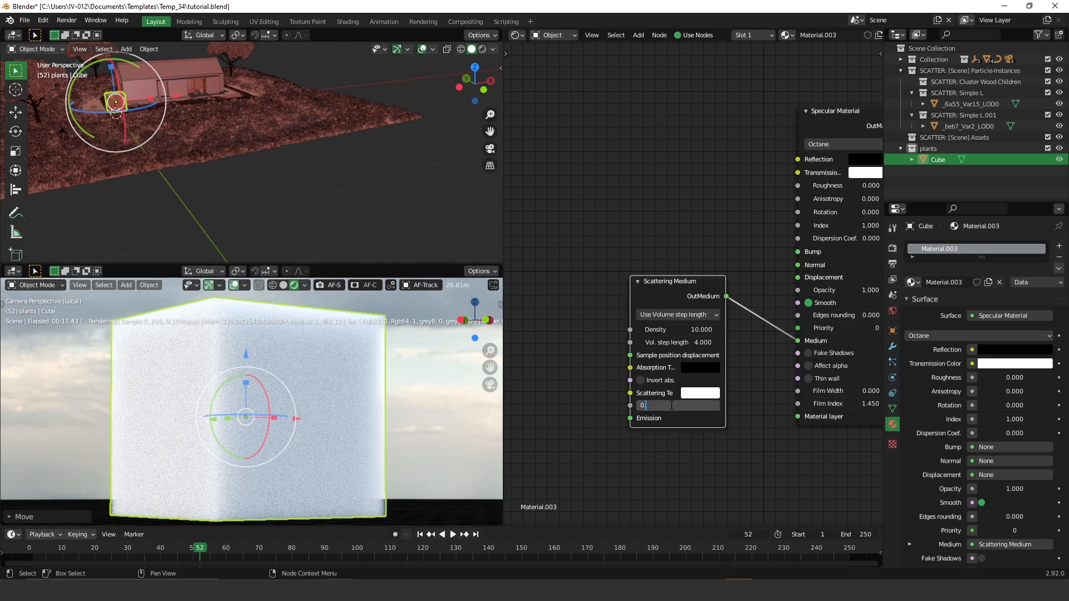
key(Return)
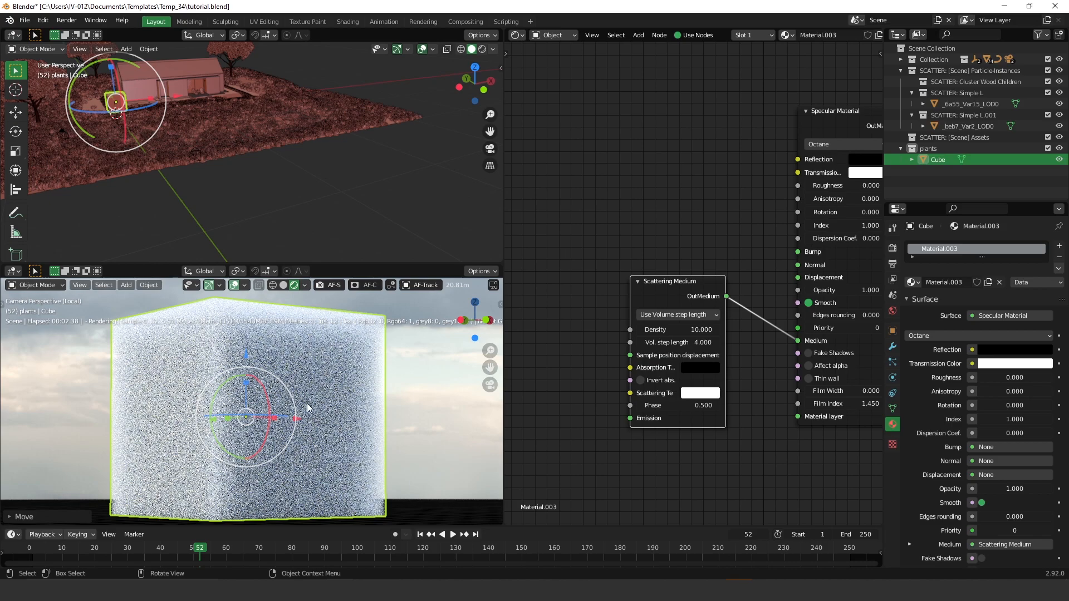
Test the Scattering Medium's phase at -1, 0 and 1, and return it to 0.5
drag(677, 406, 645, 407)
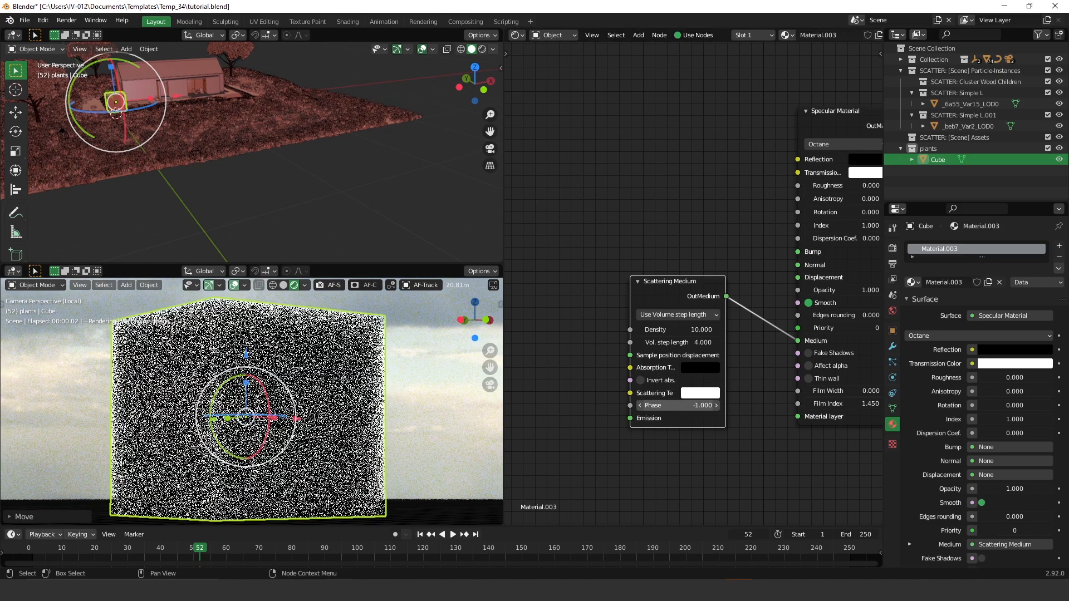
click(683, 406)
text(0)
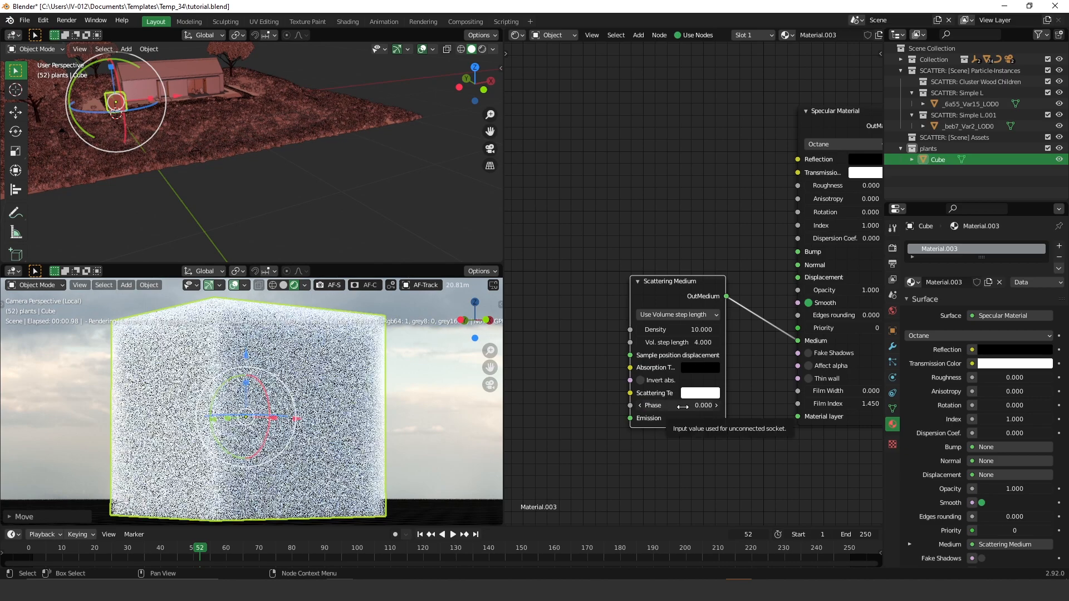
text(.0)
key(Return)
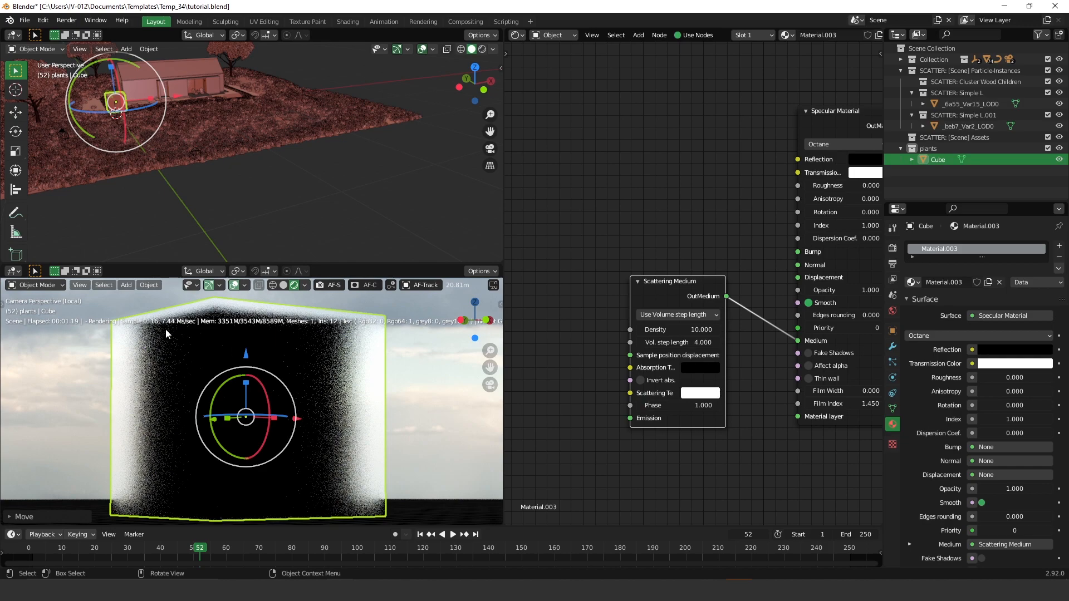
double_click(697, 406)
text(1.0)
key(Return)
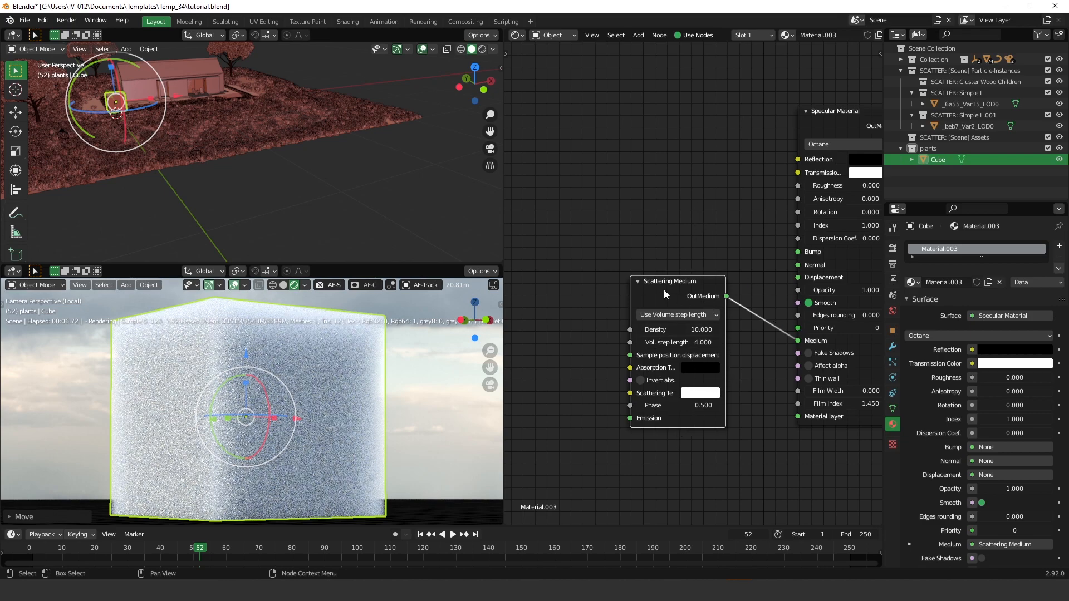
Add a Noise Tex node above the Scattering Medium and connect it to the Specular Material's Opacity input
drag(668, 283, 666, 369)
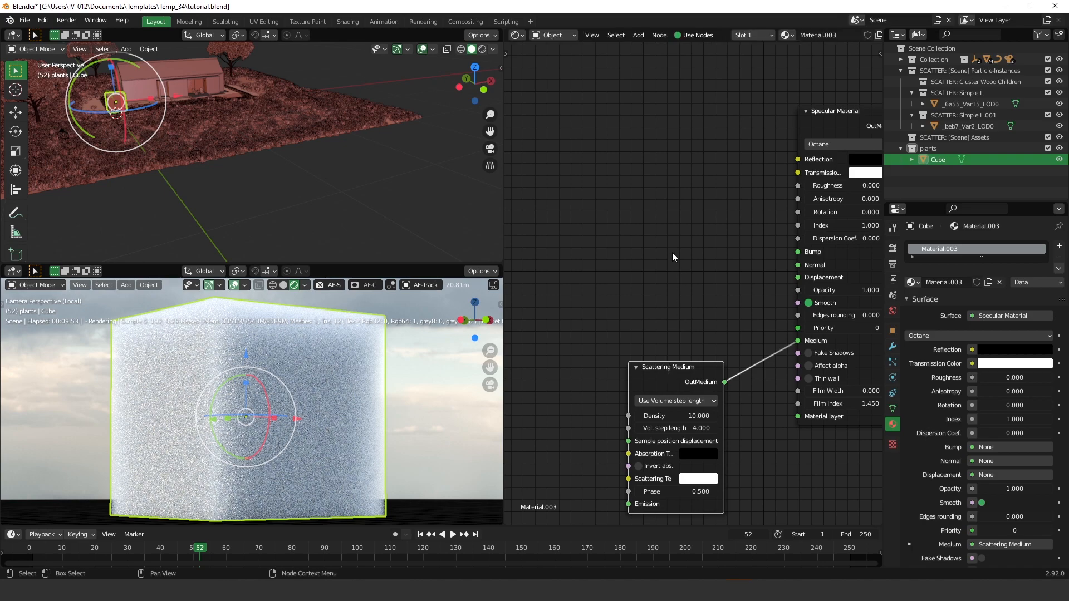
click(668, 238)
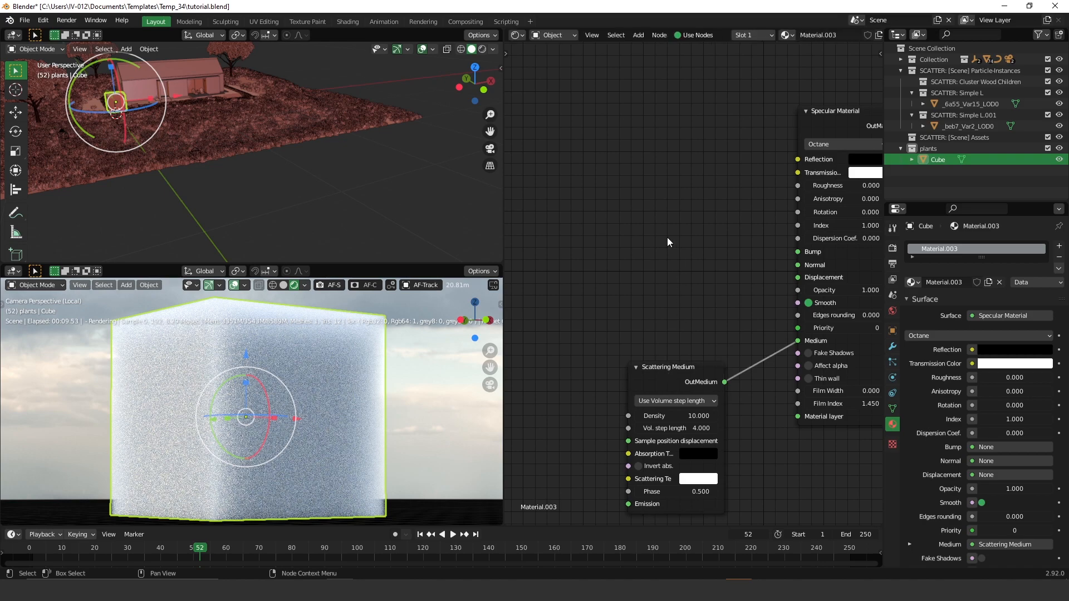
key(shift+a)
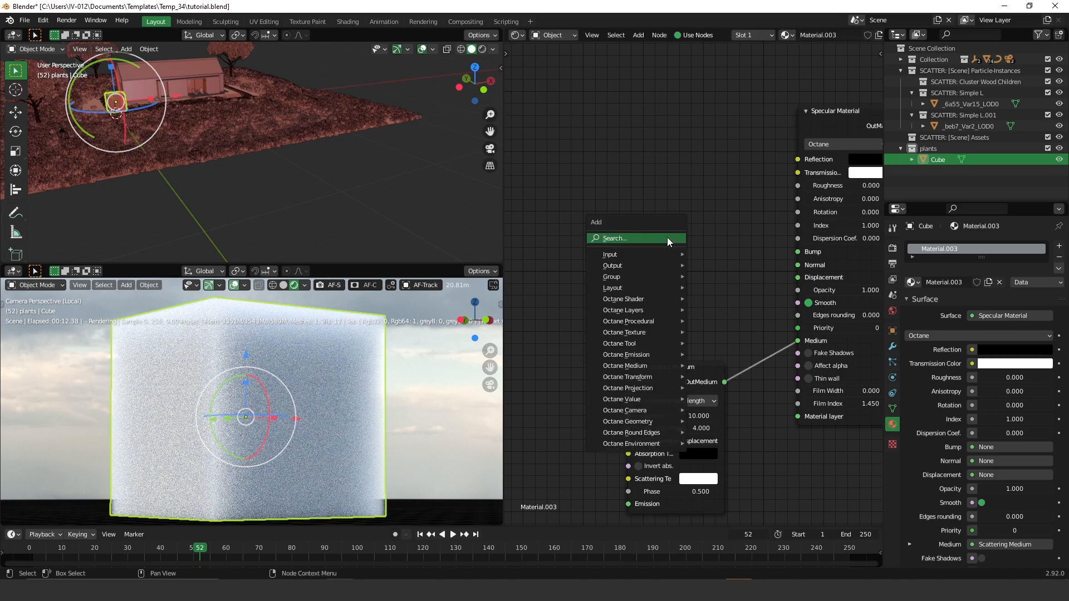
click(667, 237)
text(noi)
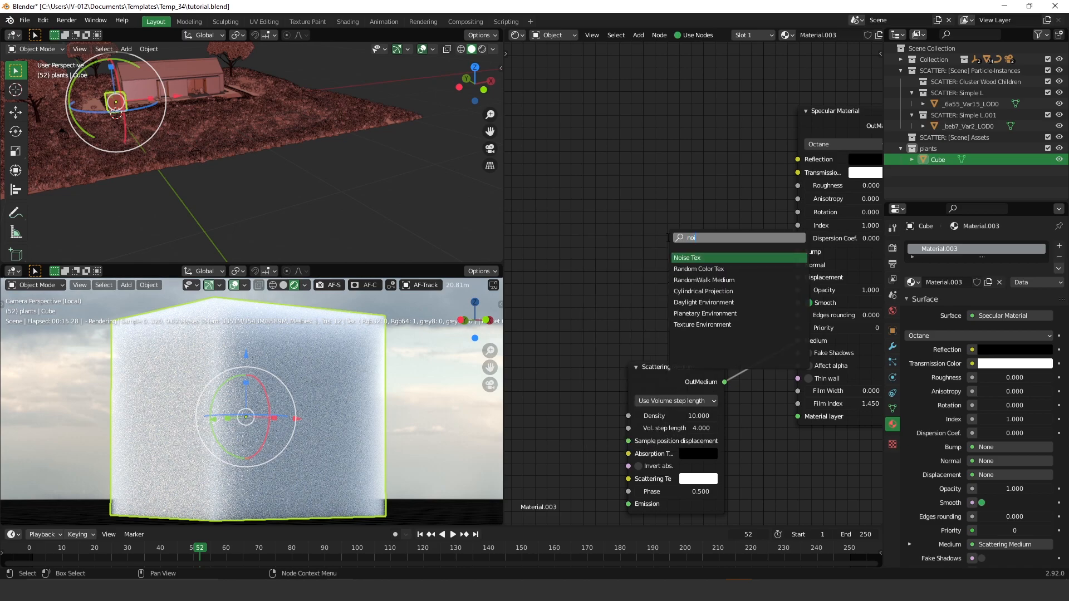
click(709, 258)
click(715, 216)
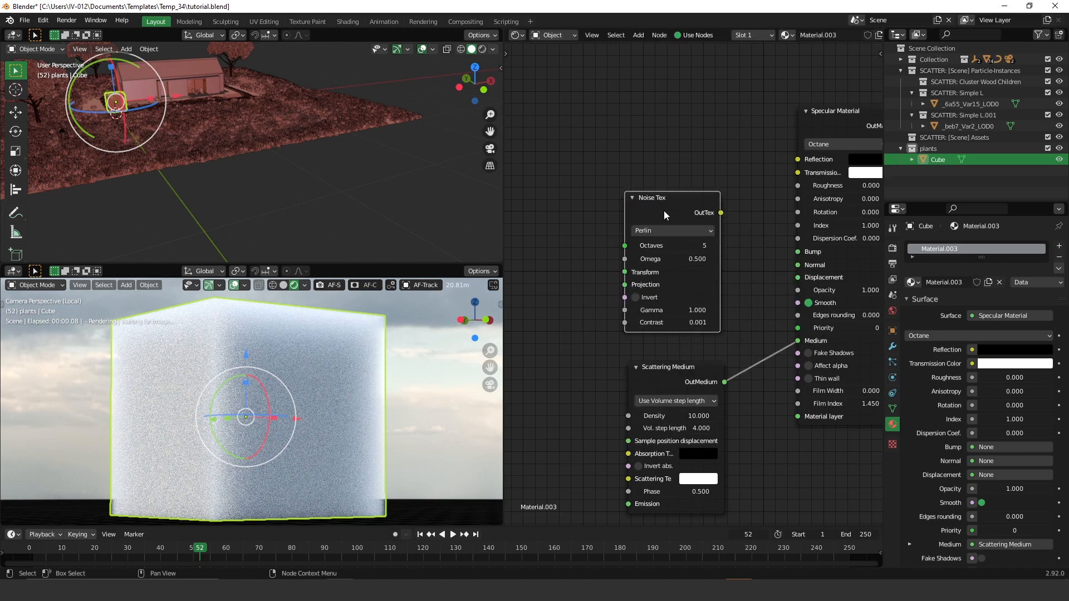
drag(721, 213, 801, 291)
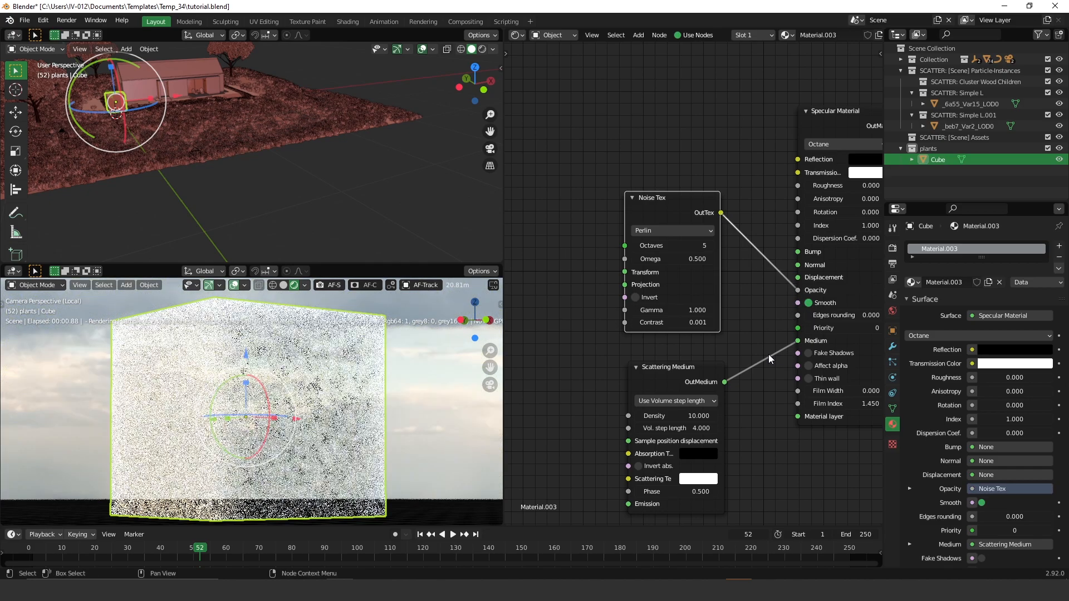
Add a Full Transform node beside the Noise Tex node and connect it to the Noise Tex's Transform input
middle_drag(545, 260, 610, 255)
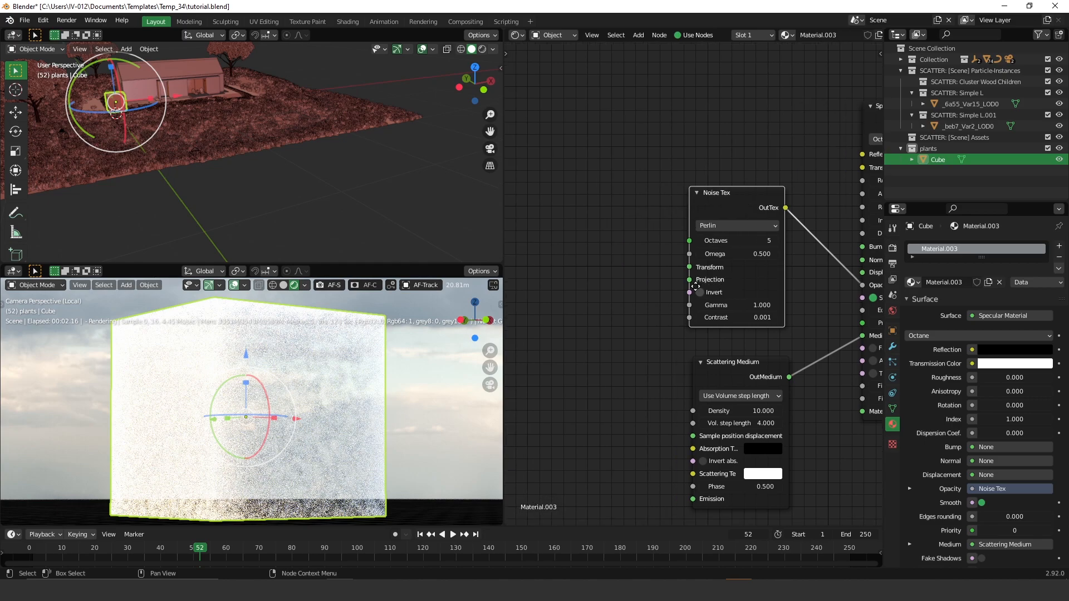
key(shift+a)
click(609, 256)
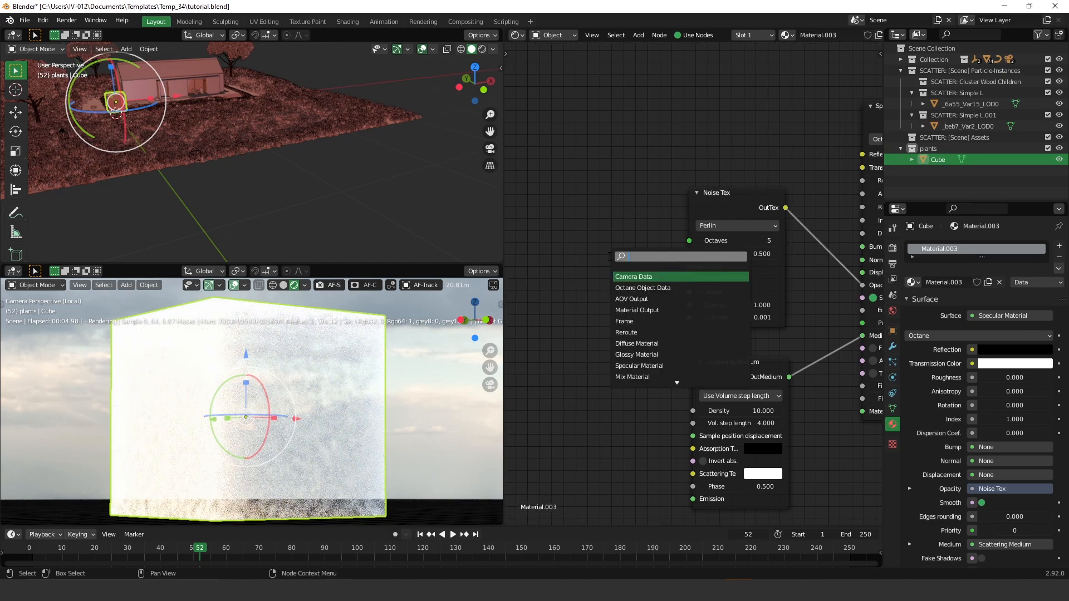
text(full)
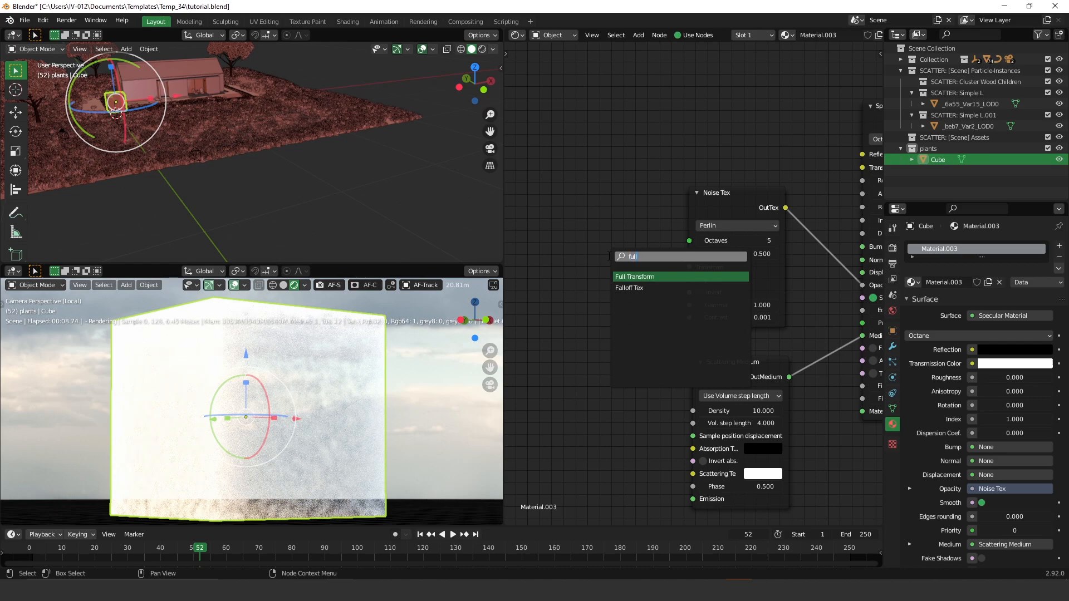
click(674, 277)
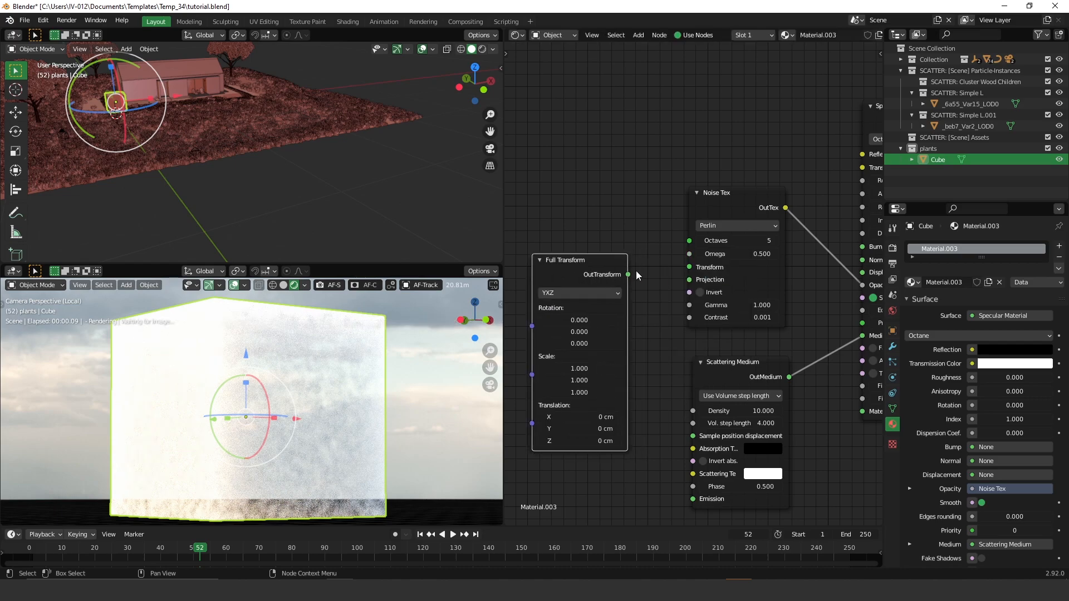
drag(628, 276, 699, 296)
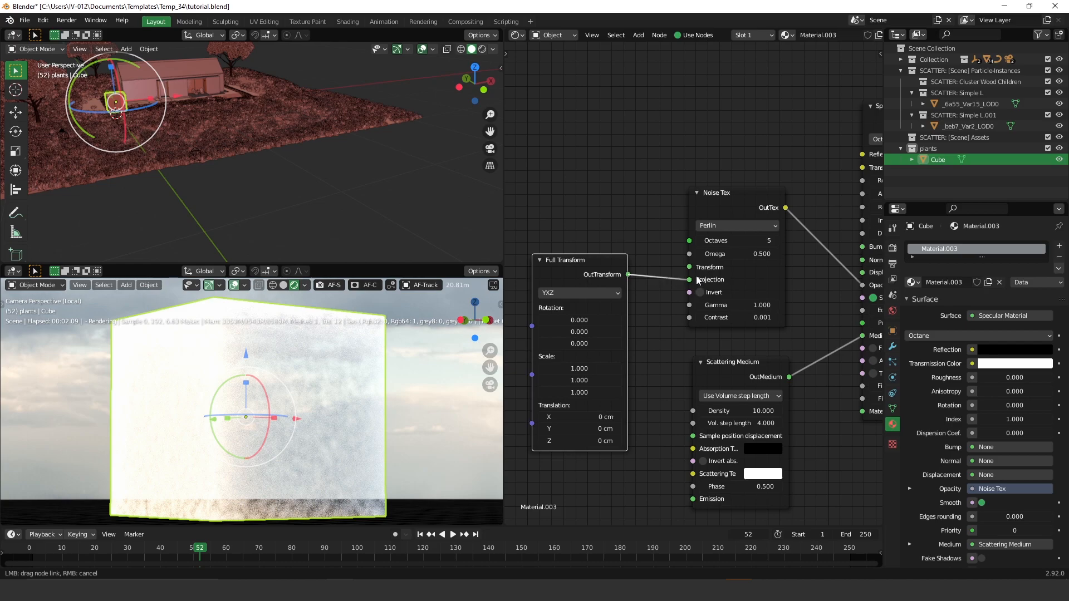
drag(694, 274, 692, 270)
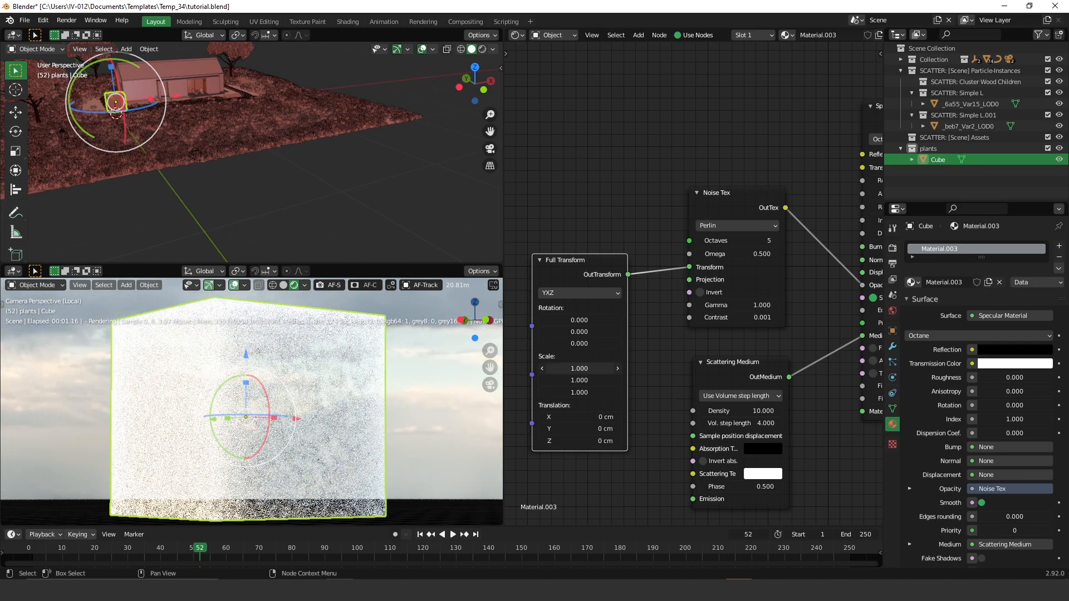
drag(579, 368, 579, 392)
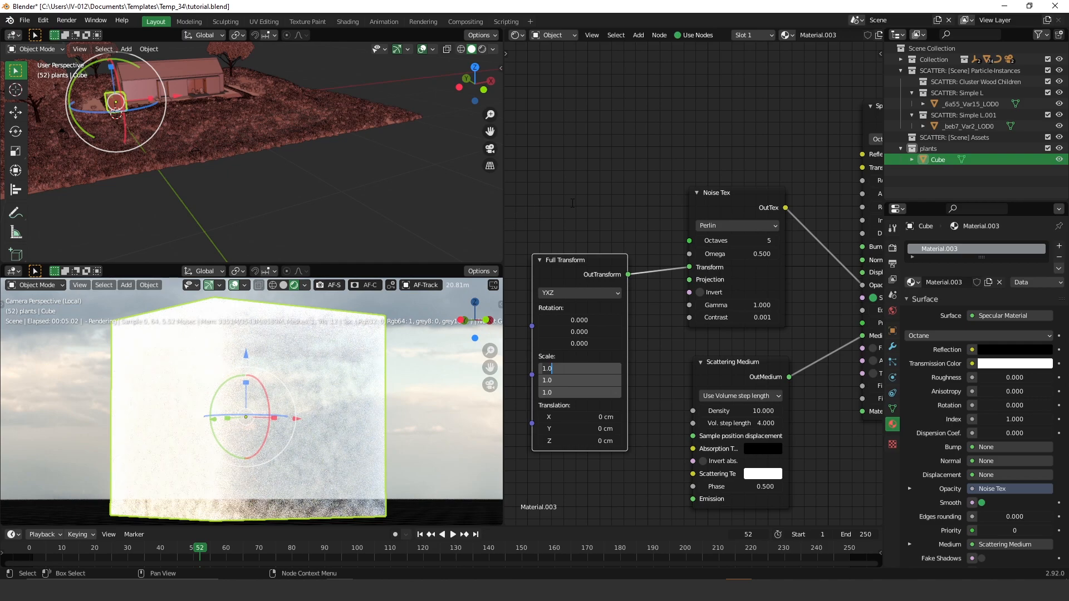
key(Return)
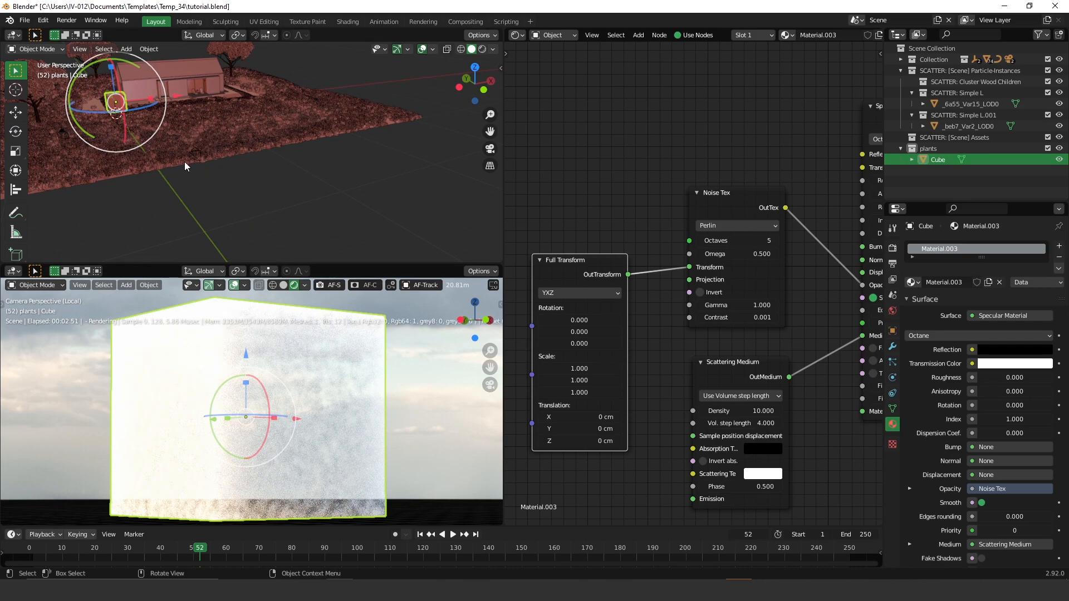
Open the cube in edit mode from the top view, with vertex selection and Occlude toggled to select through the mesh
shift+middle_drag(175, 154, 355, 211)
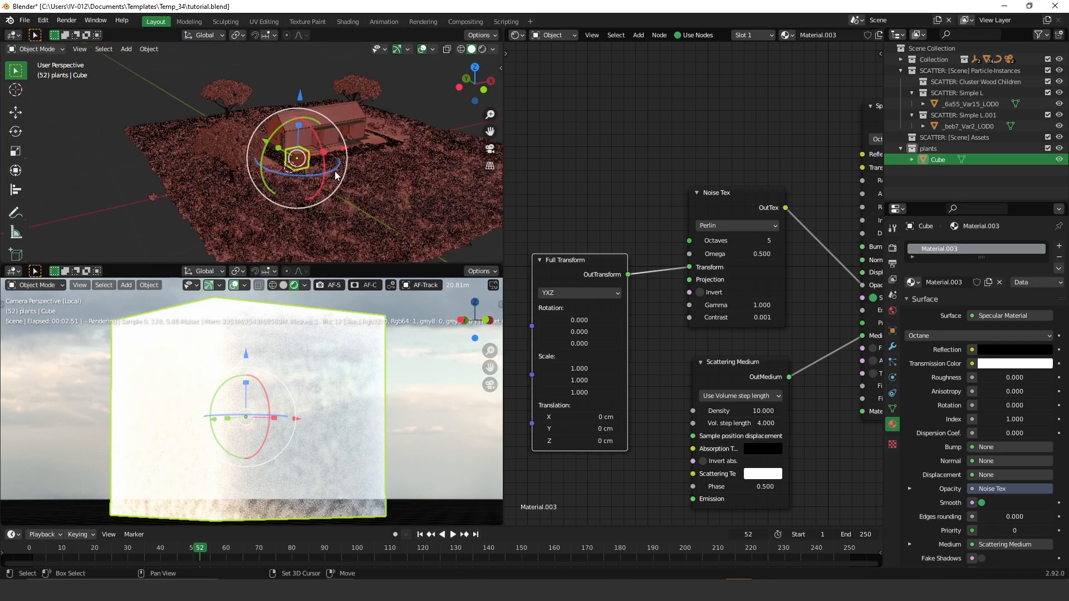
scroll(334, 168, up, 1)
key(Tab)
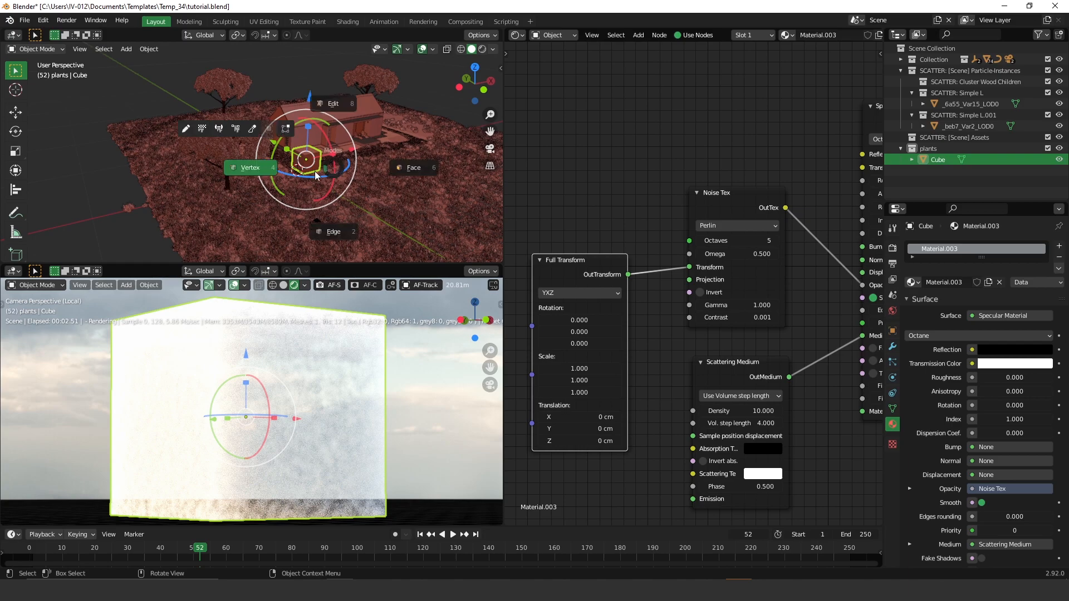
click(345, 107)
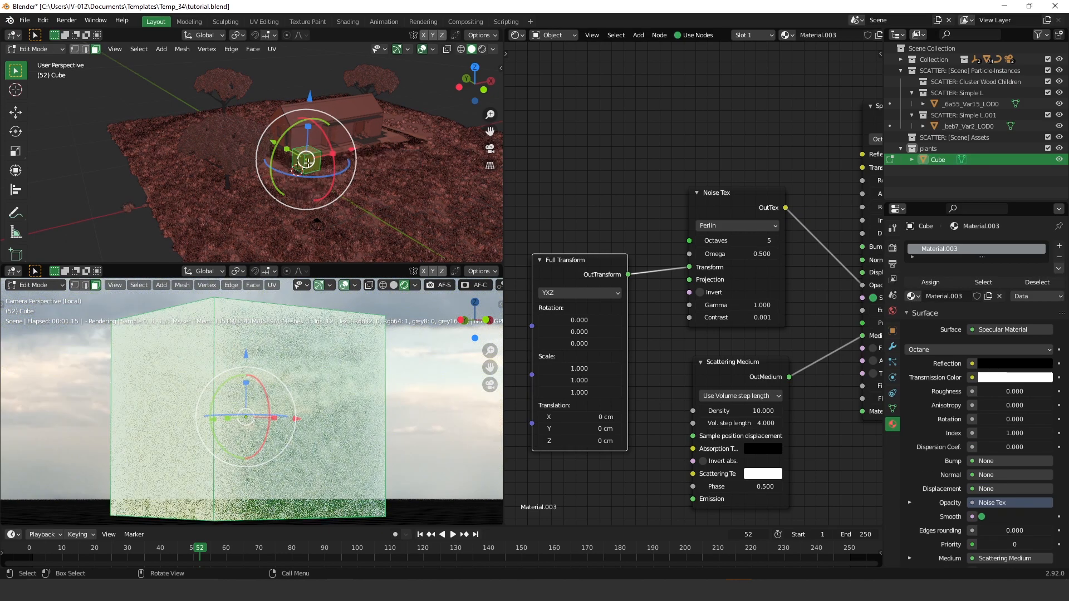
key(KP_7)
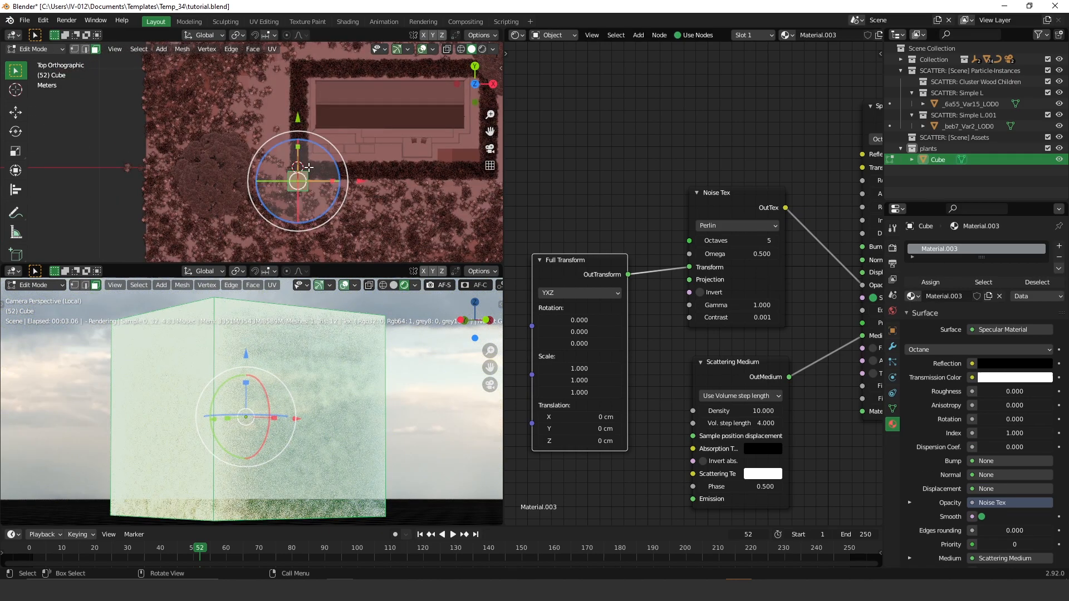
click(75, 50)
key(Tab)
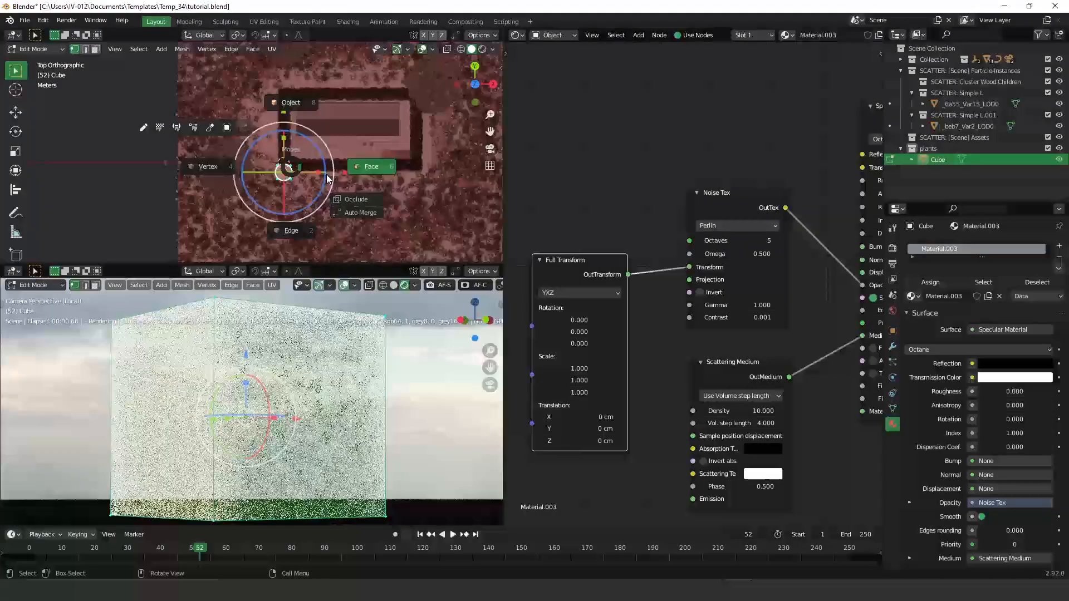
click(370, 201)
key(r)
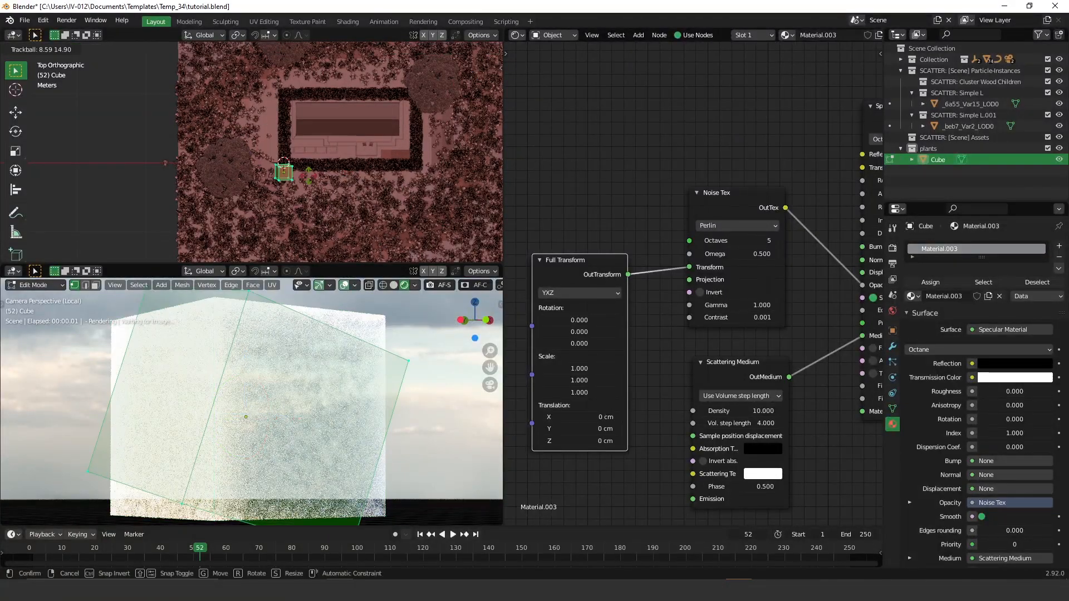
right_click(272, 166)
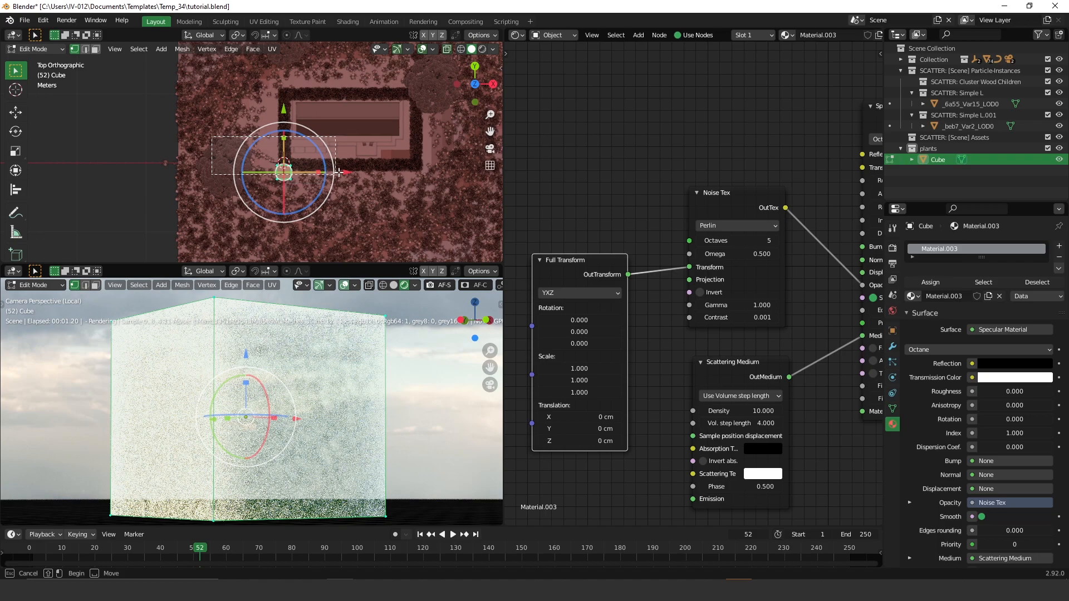
Stretch the cube along Y by moving its back and front vertices close to the meadow's far and near edges
drag(258, 152, 334, 170)
drag(284, 103, 319, 162)
scroll(319, 162, down, 2)
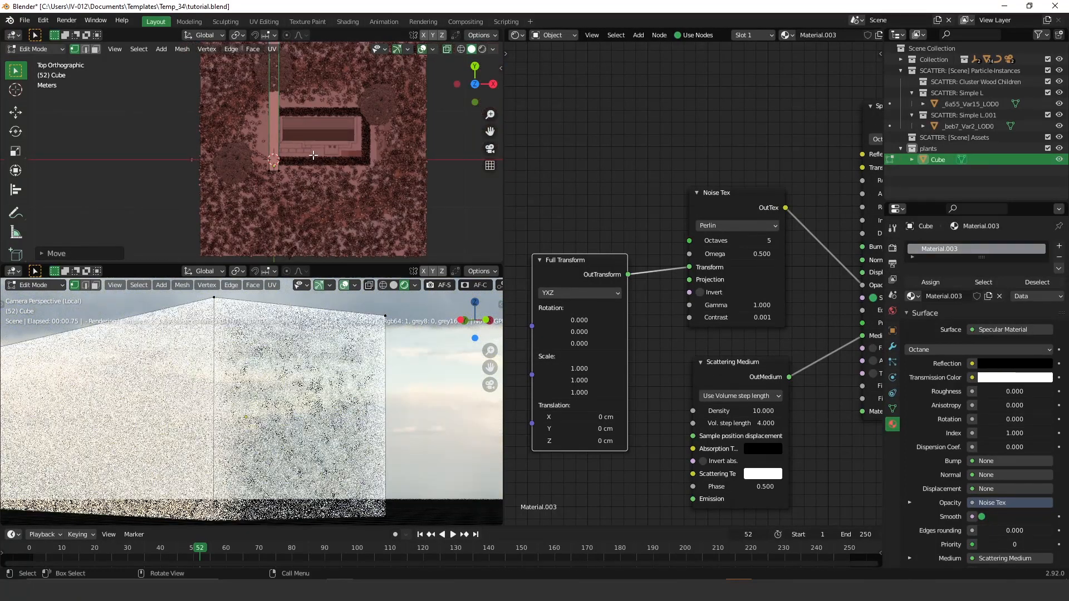
scroll(315, 159, down, 5)
shift+middle_drag(328, 111, 347, 144)
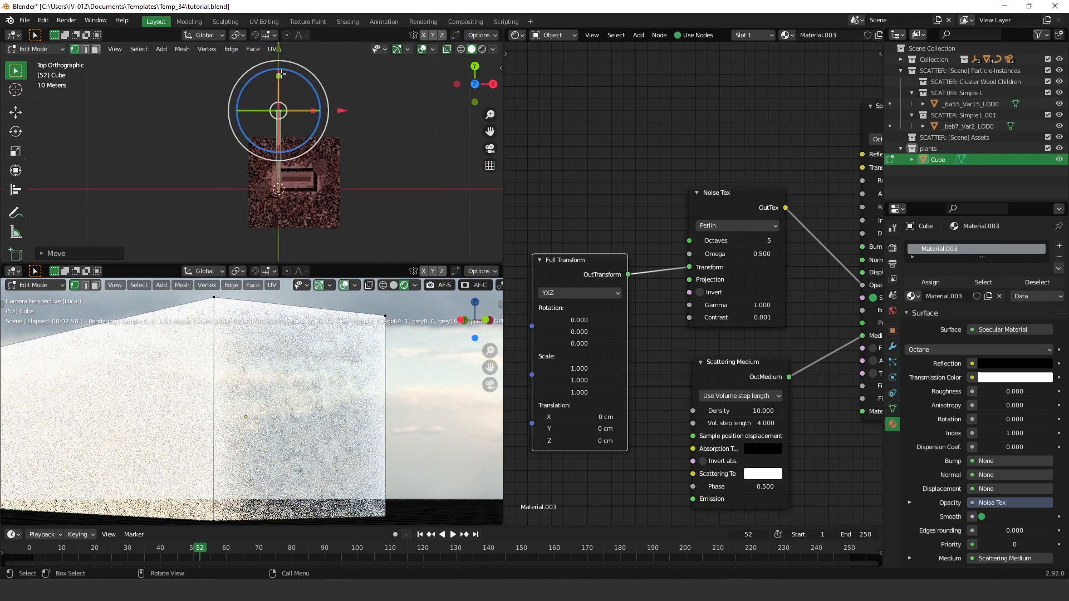
key(u)
click(284, 79)
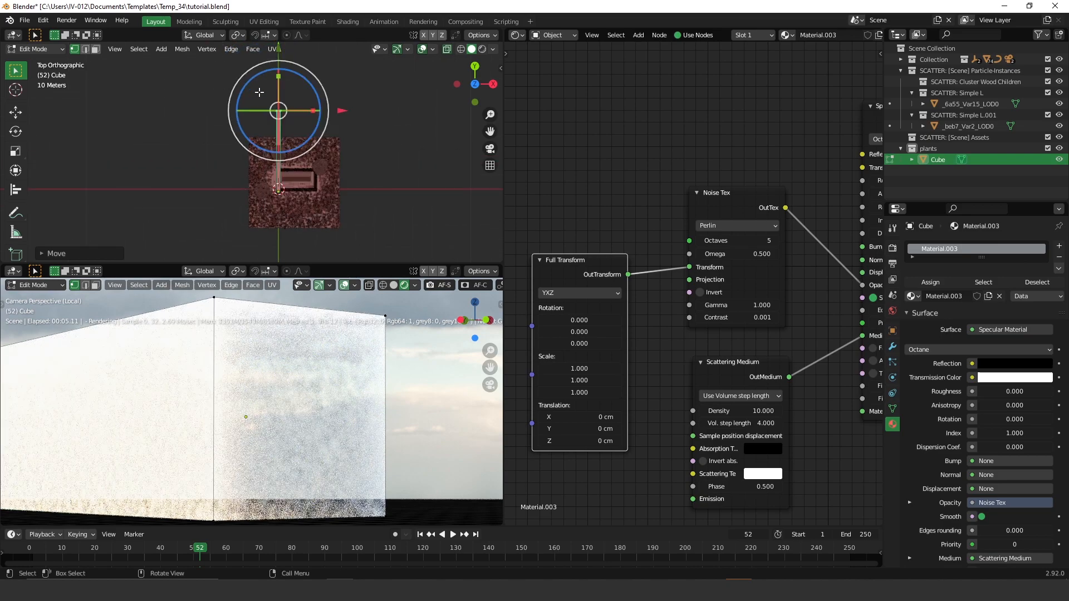
shift+middle_drag(327, 155, 334, 181)
drag(285, 74, 294, 118)
drag(256, 245, 341, 210)
drag(285, 167, 286, 190)
Widen the cube along X, moving one side's vertices about 28 m outward and the opposite side's about 10 m outward
shift+middle_drag(302, 202, 331, 153)
scroll(332, 154, up, 2)
drag(454, 247, 341, 99)
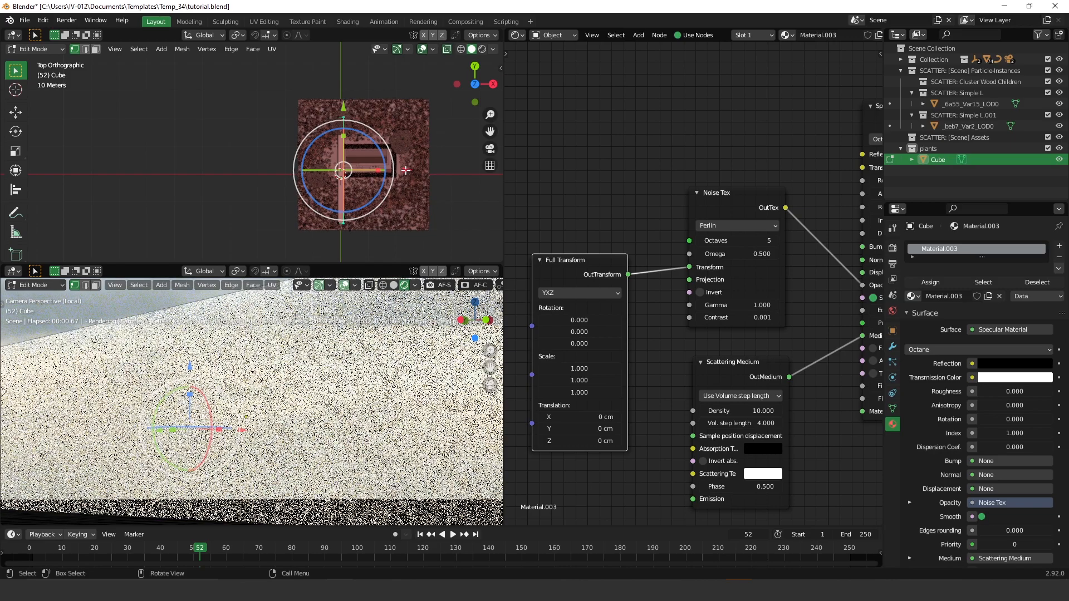
key(g)
key(x)
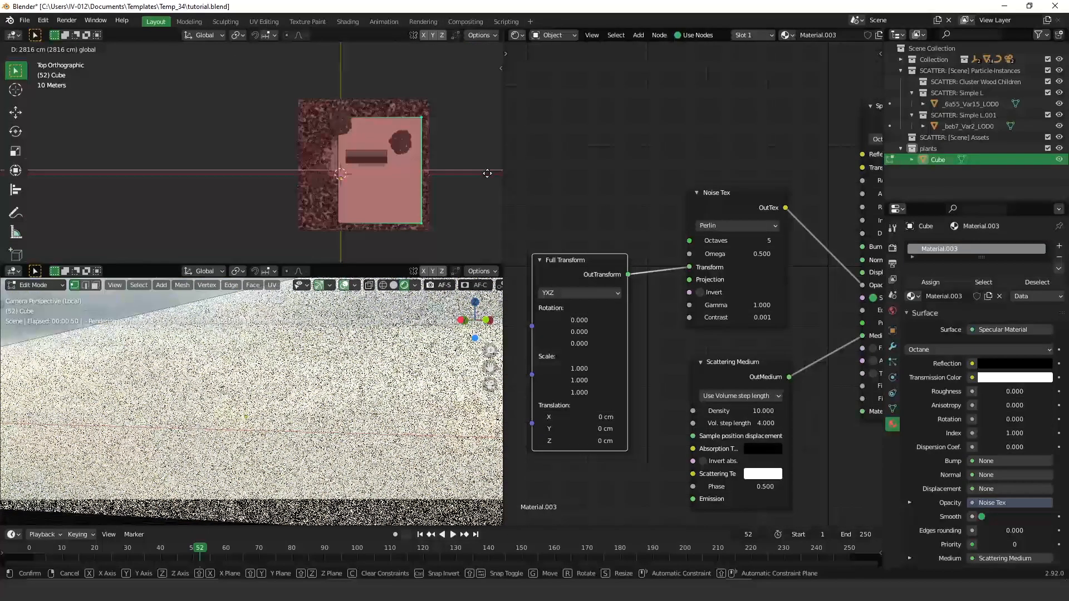
click(472, 170)
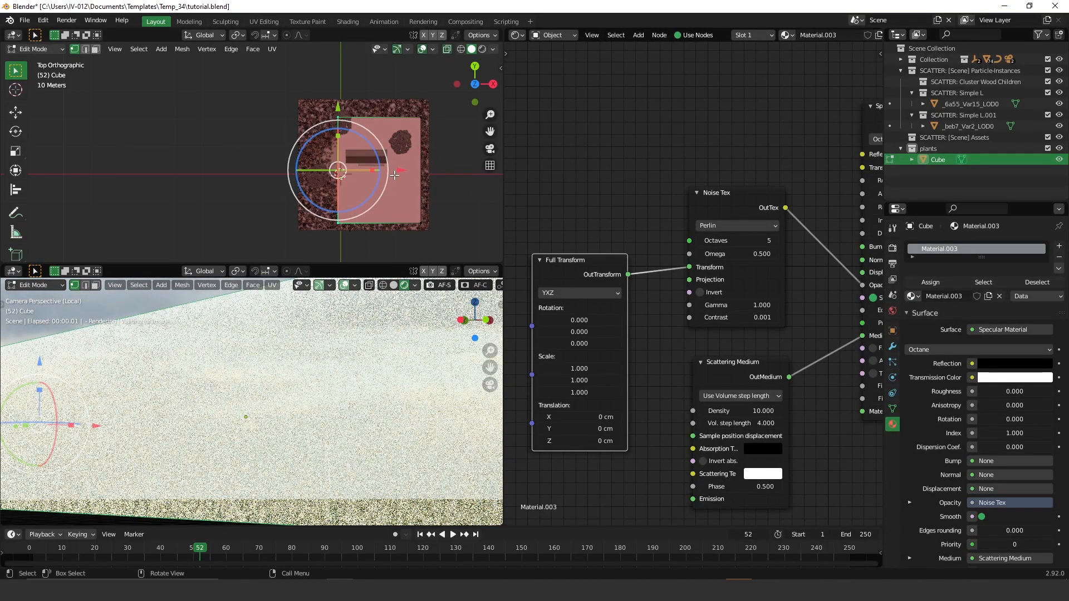
key(g)
key(x)
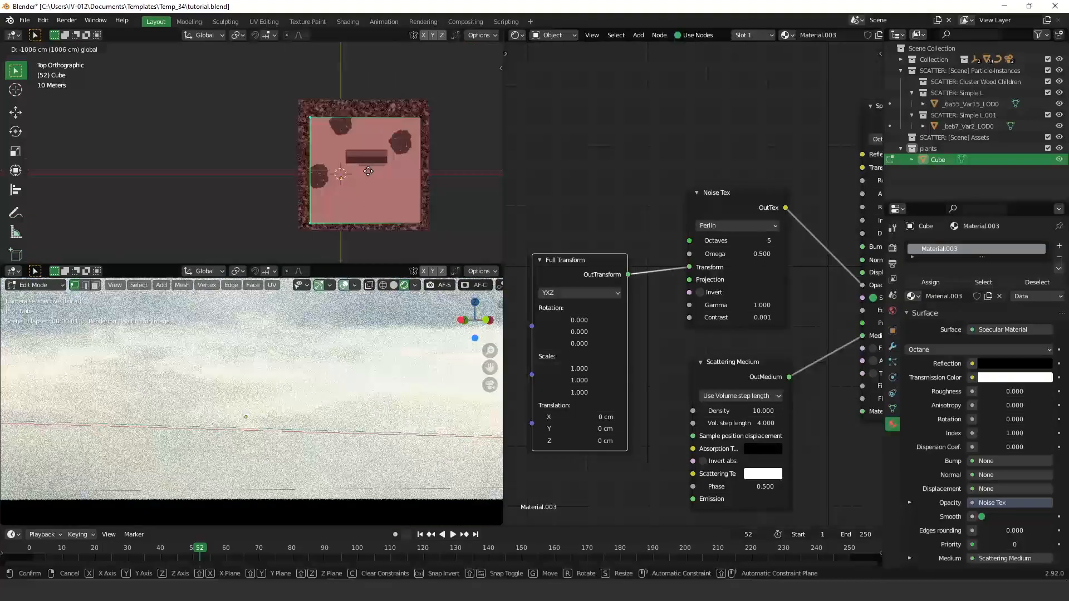
click(372, 172)
Lower the cube's top vertices along Z from the front view and return to object mode
middle_drag(436, 178, 388, 146)
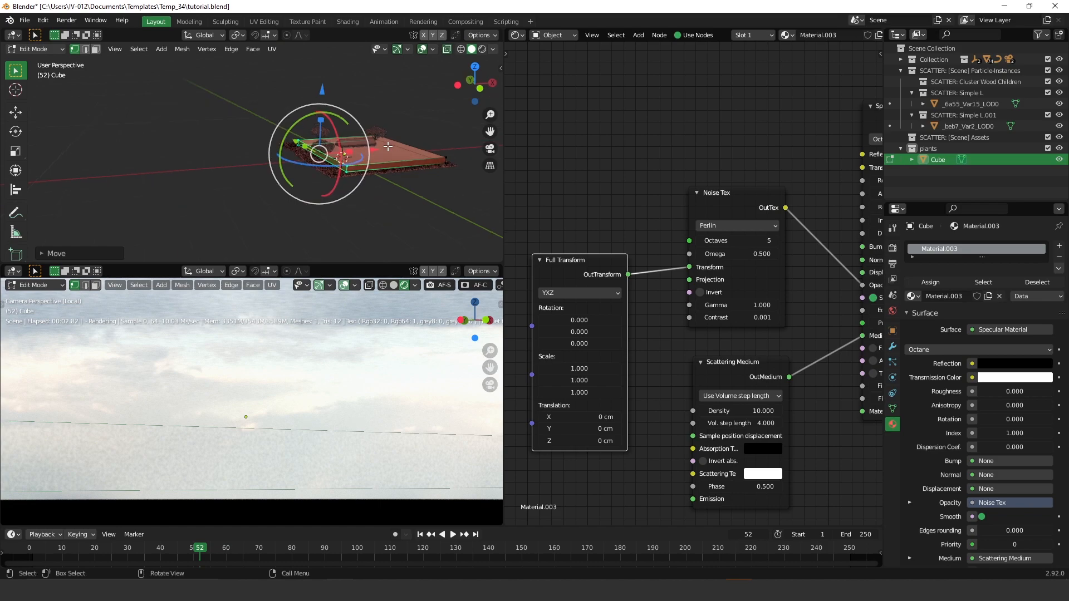
key(KP_1)
scroll(403, 141, up, 5)
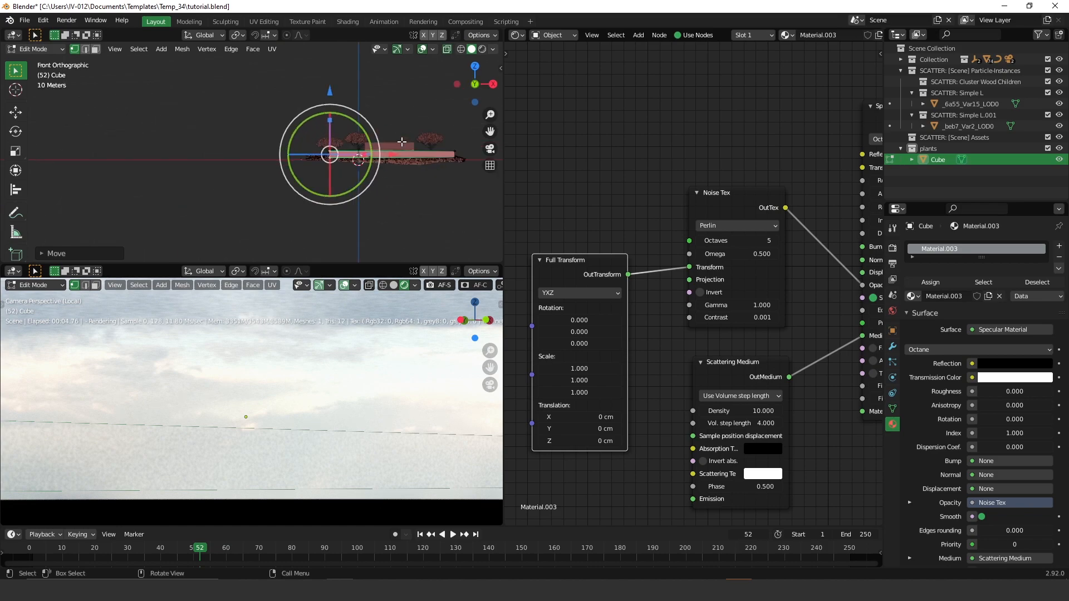
shift+middle_drag(404, 137, 157, 166)
drag(122, 111, 453, 190)
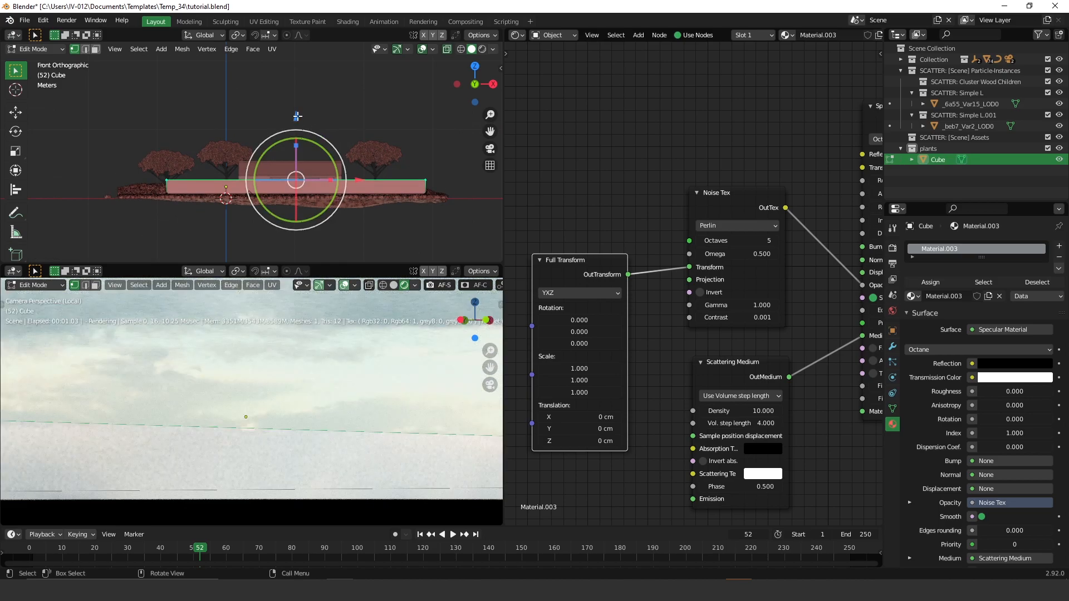
drag(296, 117, 305, 131)
key(Tab)
click(329, 66)
Set all three scale values of the Full Transform node to 20
middle_drag(271, 230, 312, 239)
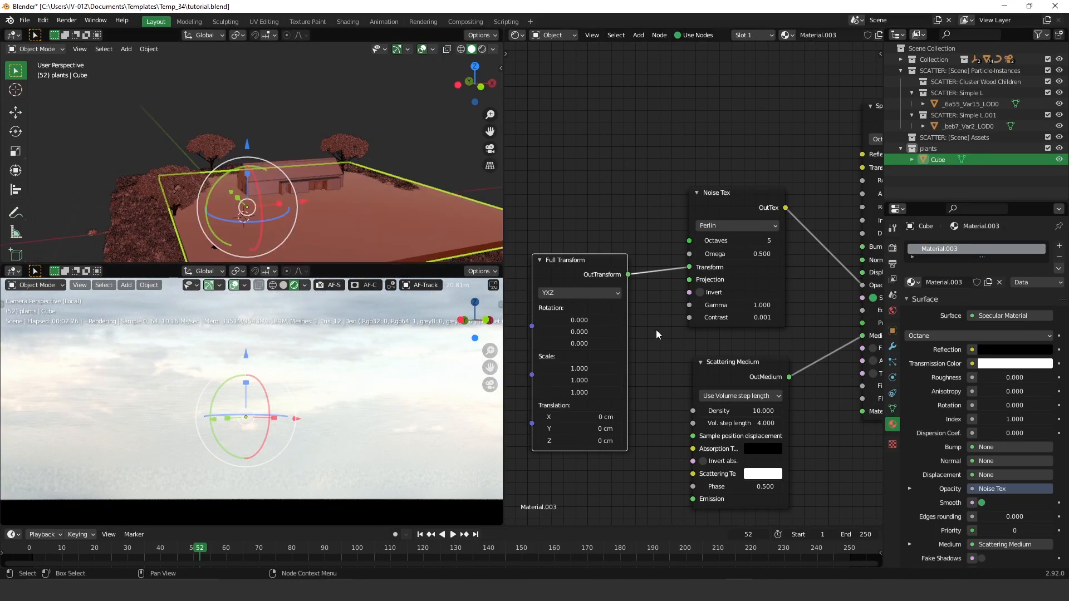
middle_drag(362, 425, 354, 454)
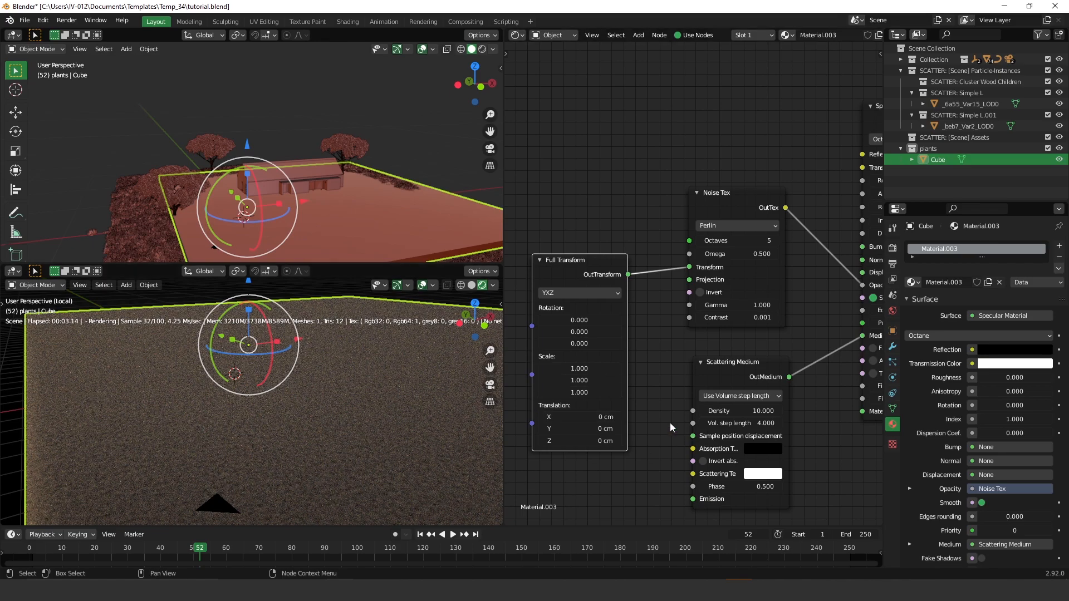
mouse_move(269, 464)
middle_down()
mouse_move(279, 451)
mouse_move(264, 453)
middle_up()
drag(578, 368, 579, 392)
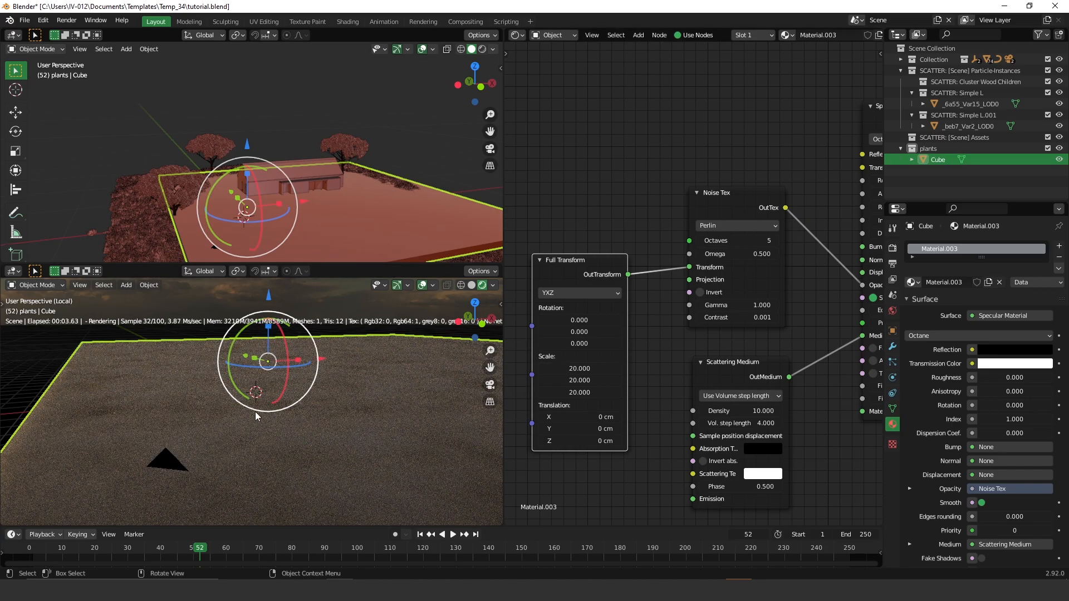
Leave the cube's local view and show the full house-and-meadow scene through the camera
key(KP_0)
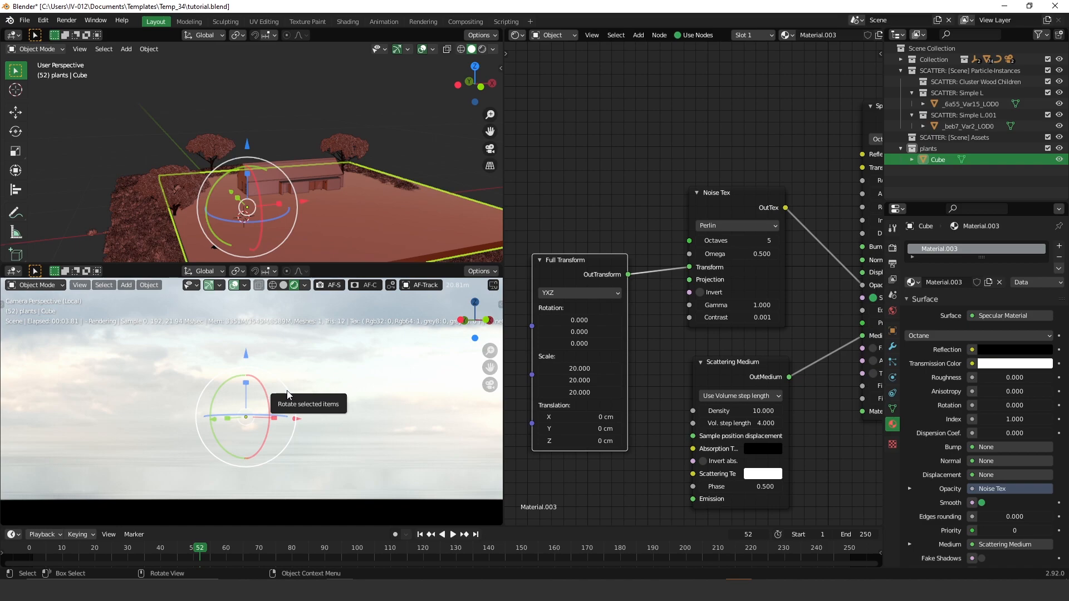
key(KP_0)
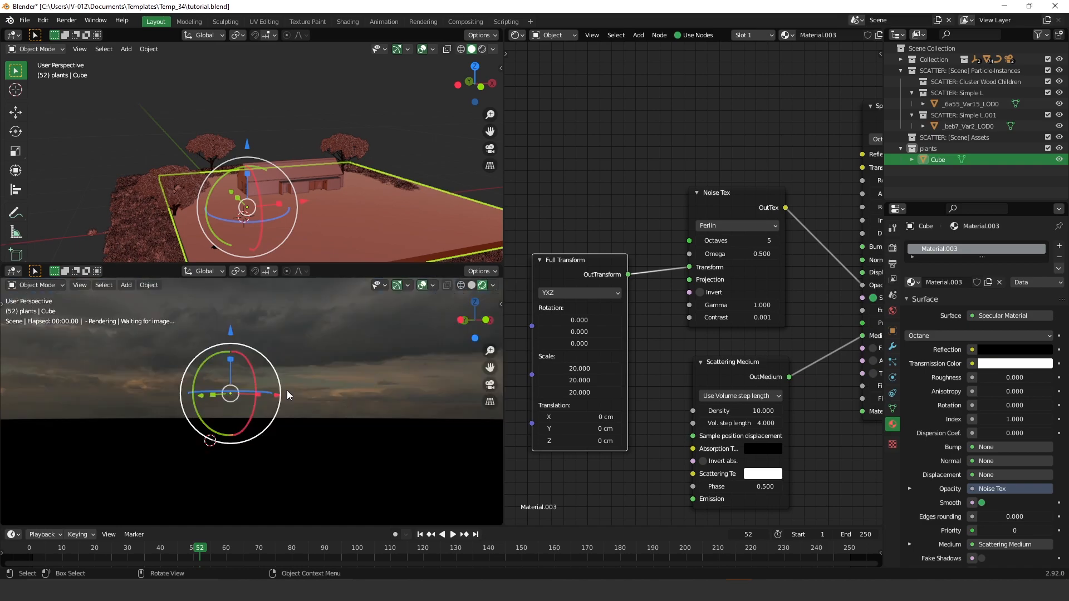
key(KP_Divide)
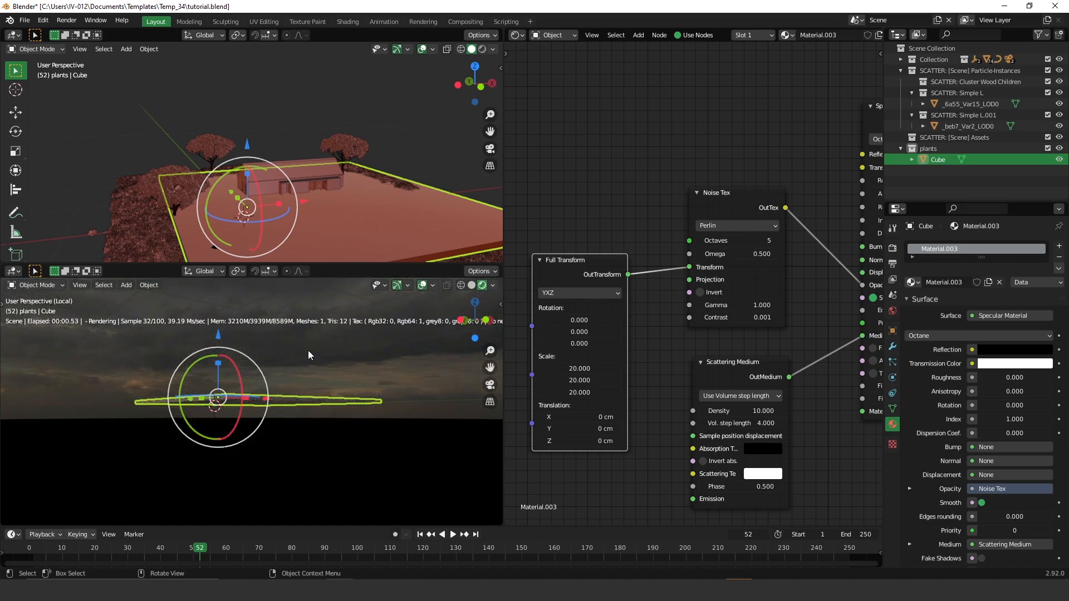
key(KP_Divide)
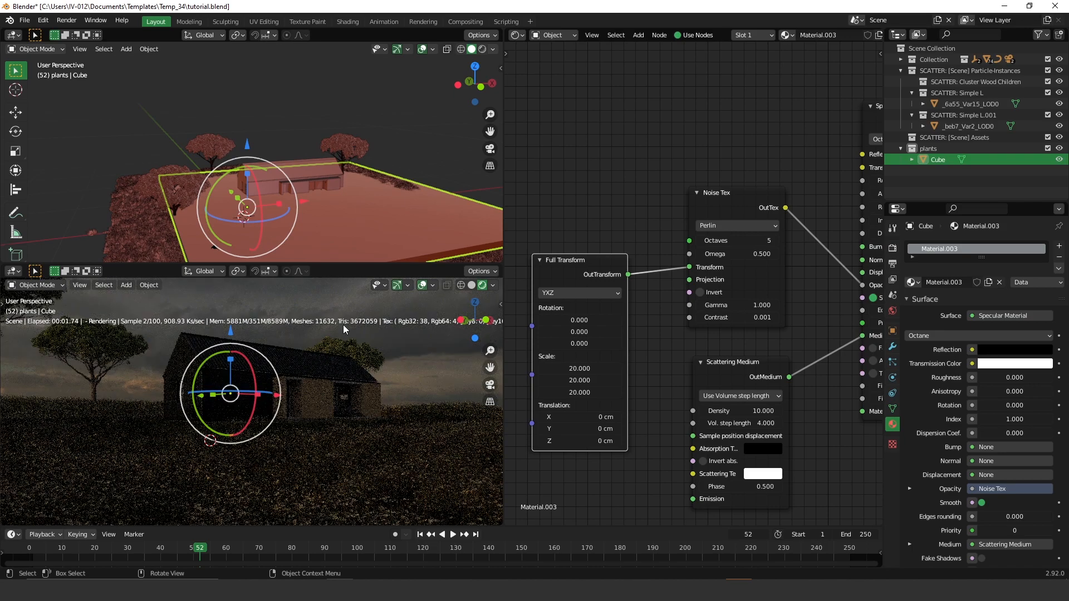
key(KP_0)
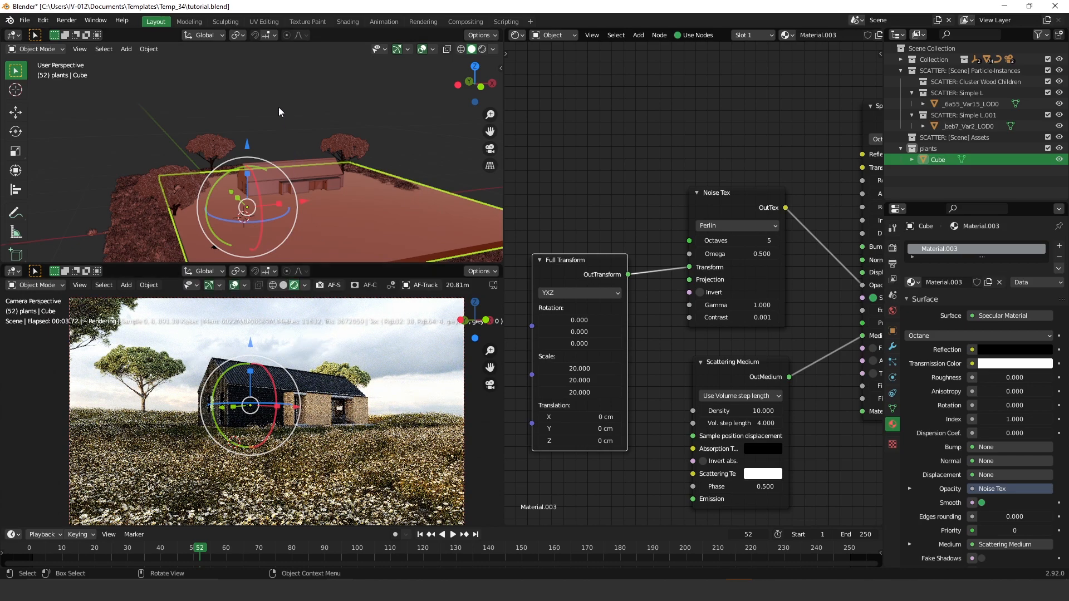
Lower the fog cube along Z so its top sits just above the meadow ground
key(alt+a)
click(377, 222)
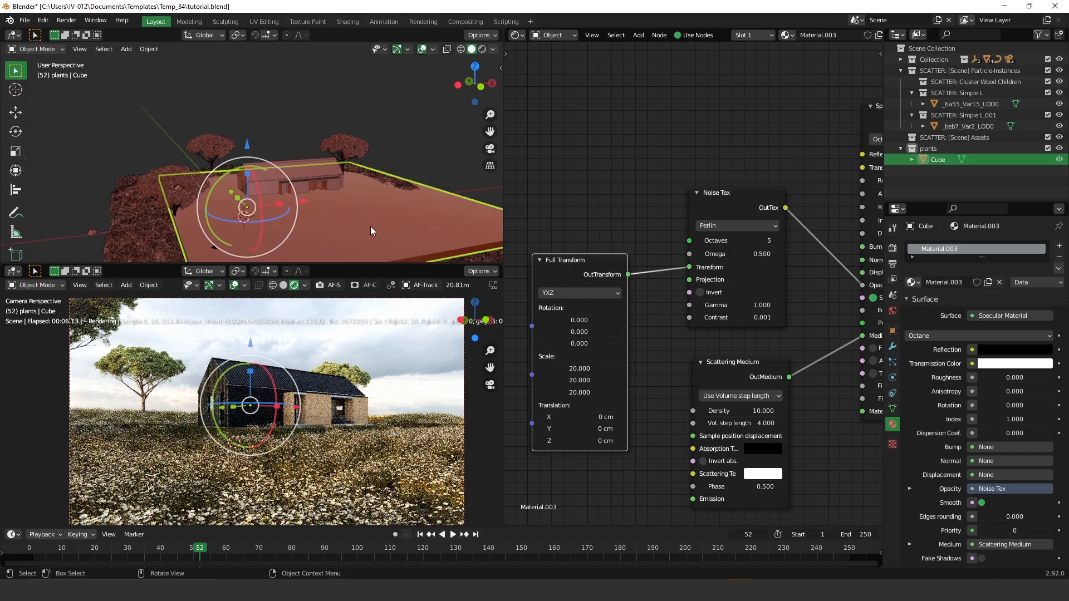
middle_drag(253, 206, 303, 96)
scroll(301, 100, up, 2)
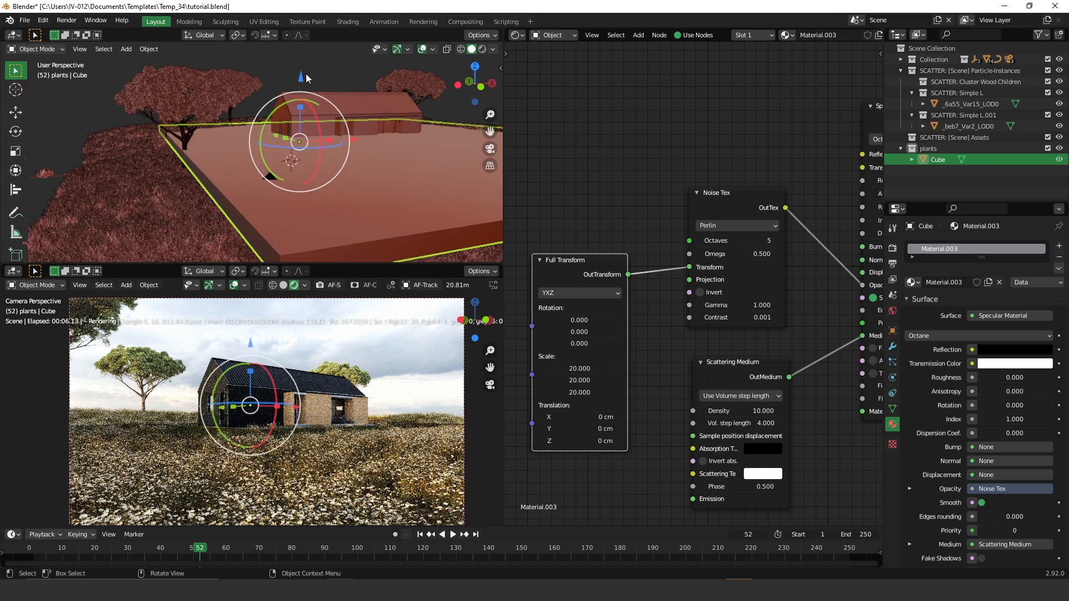
drag(302, 79, 307, 106)
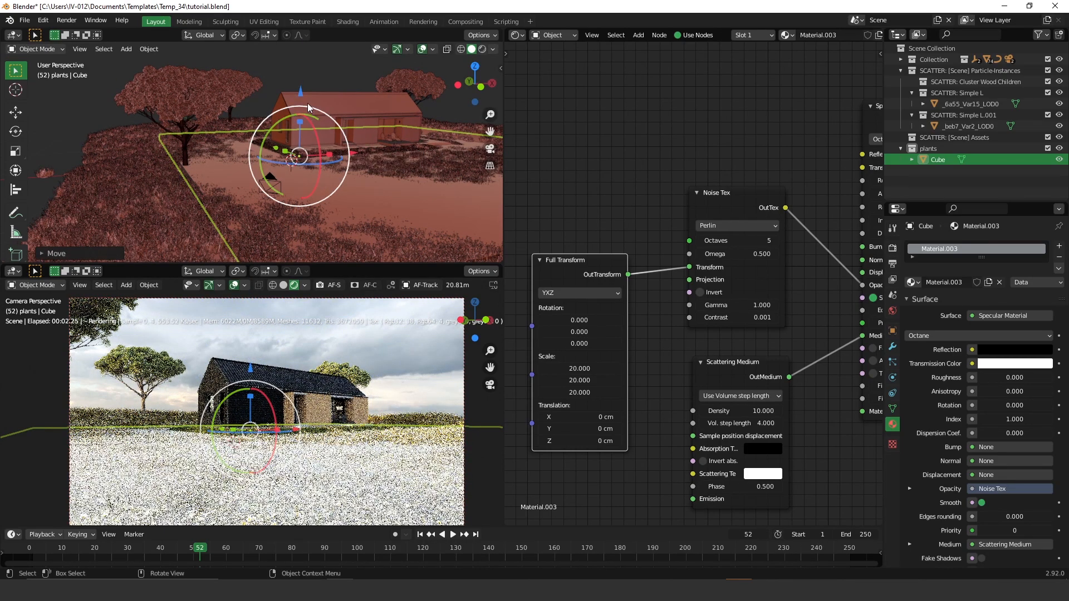
drag(300, 97, 302, 96)
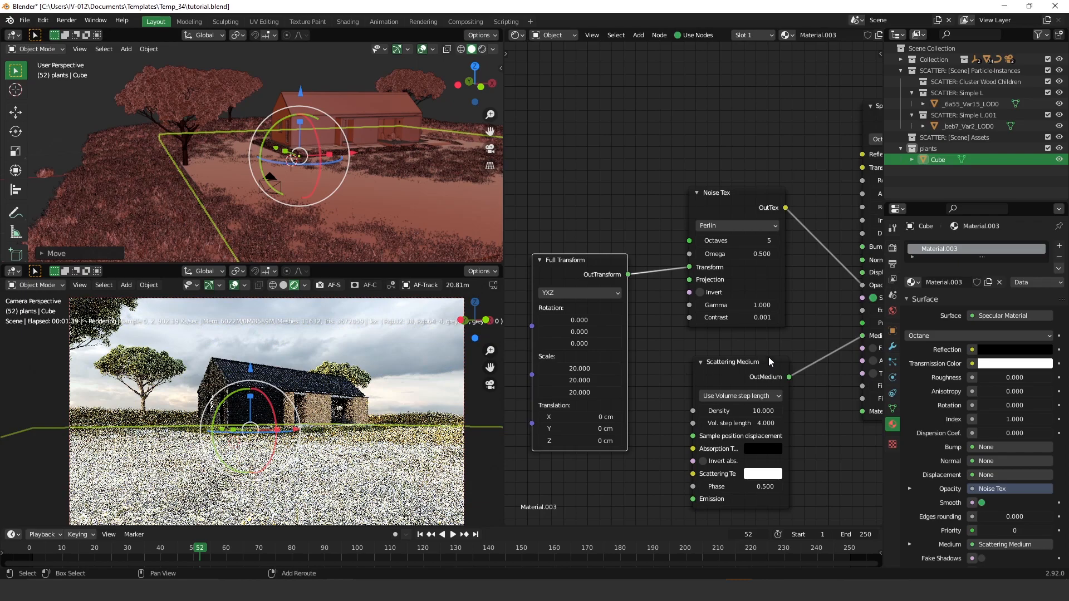
Try Scattering Medium densities of 0.001 and 5 on the fog material
middle_drag(747, 309, 740, 286)
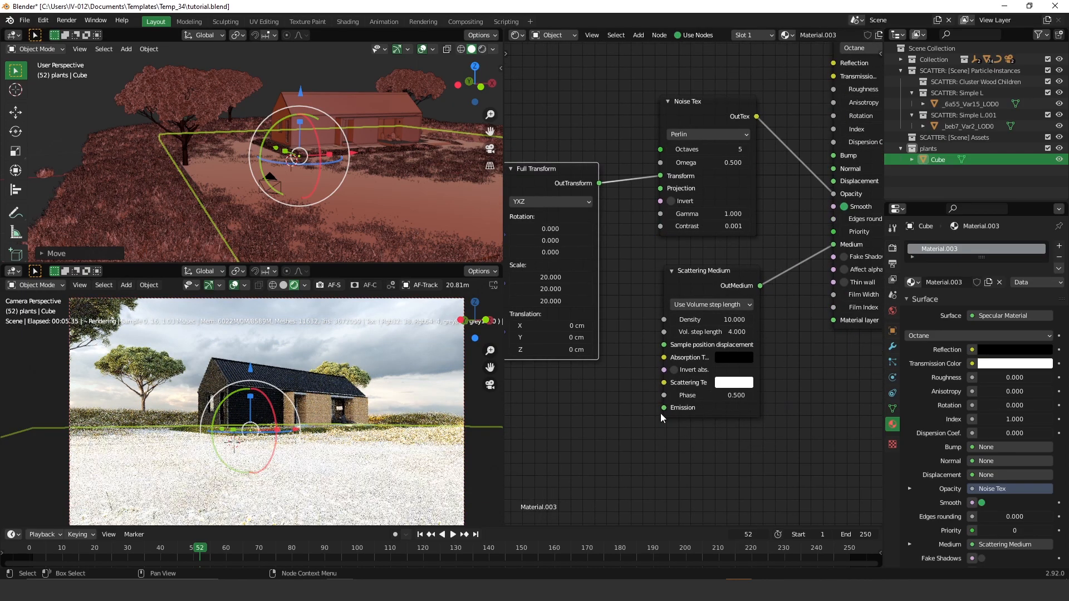
click(701, 321)
text(0.001)
key(Return)
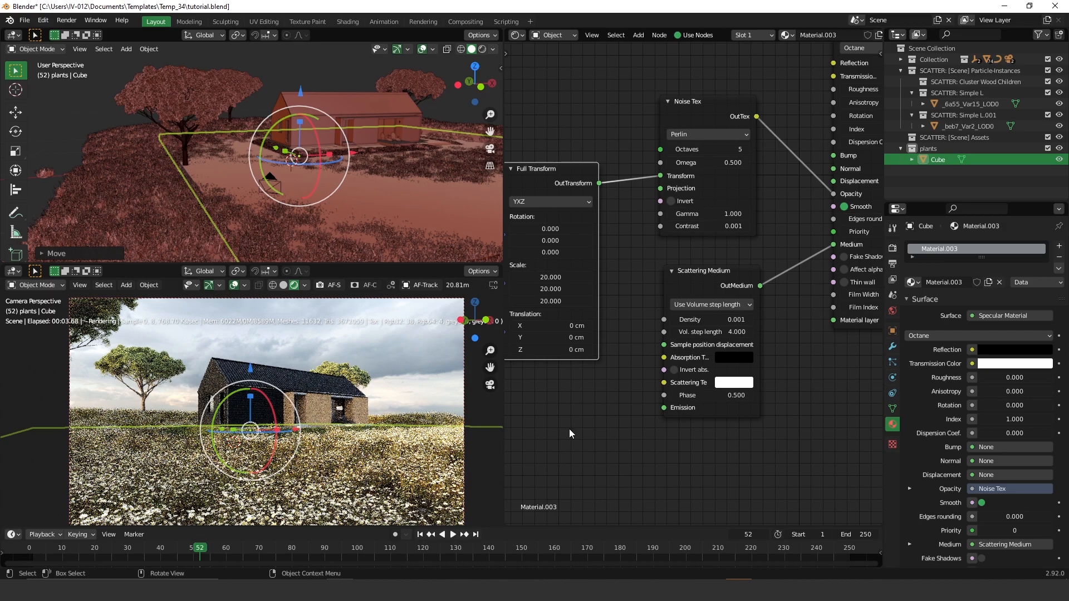
double_click(729, 323)
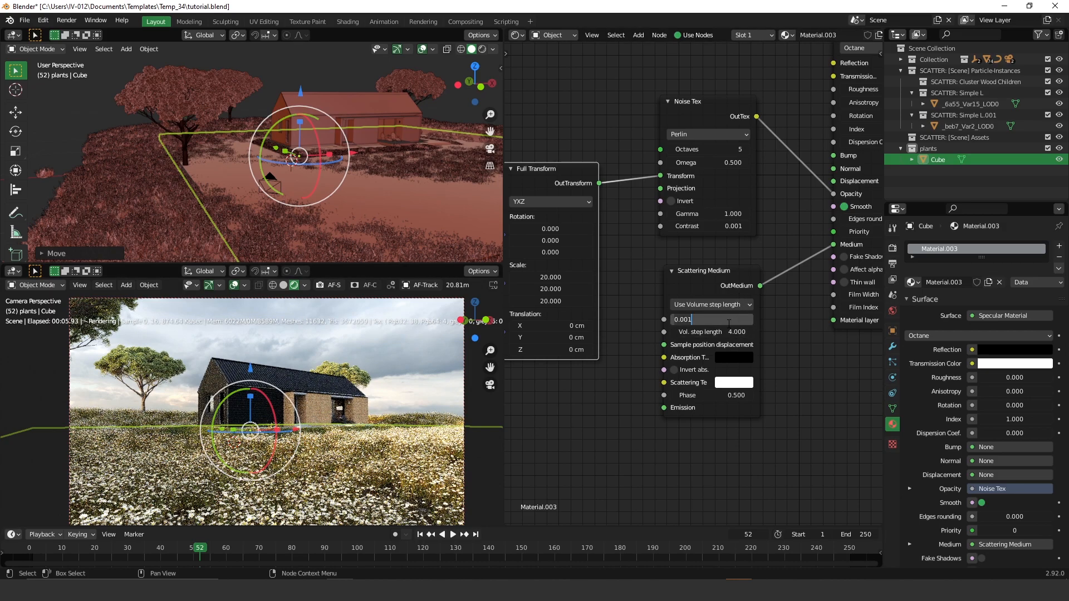
text(5)
key(Return)
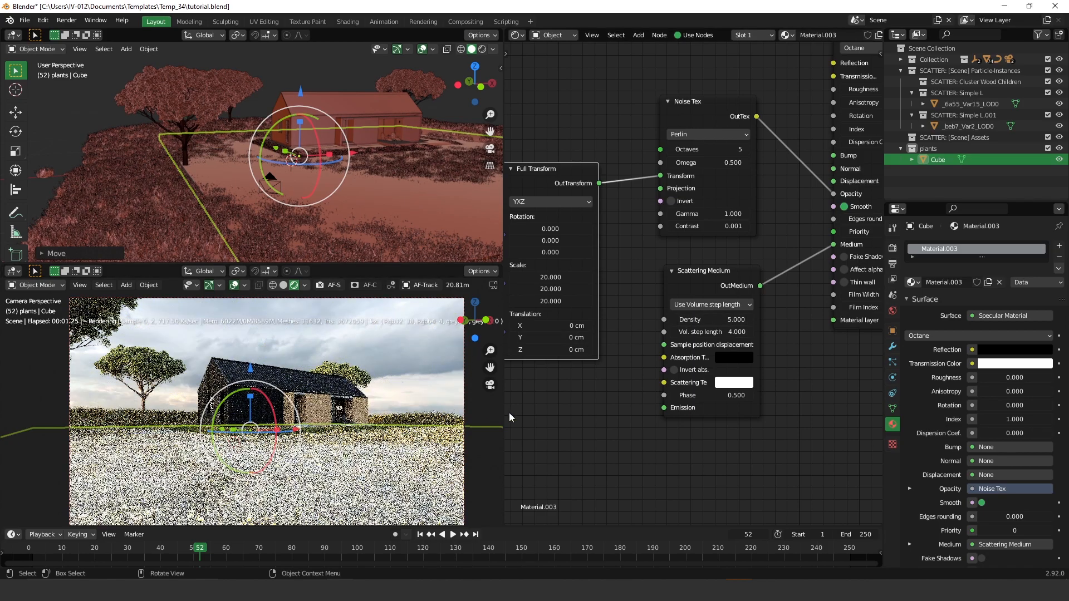
Set the Scattering Medium density to 1
double_click(726, 320)
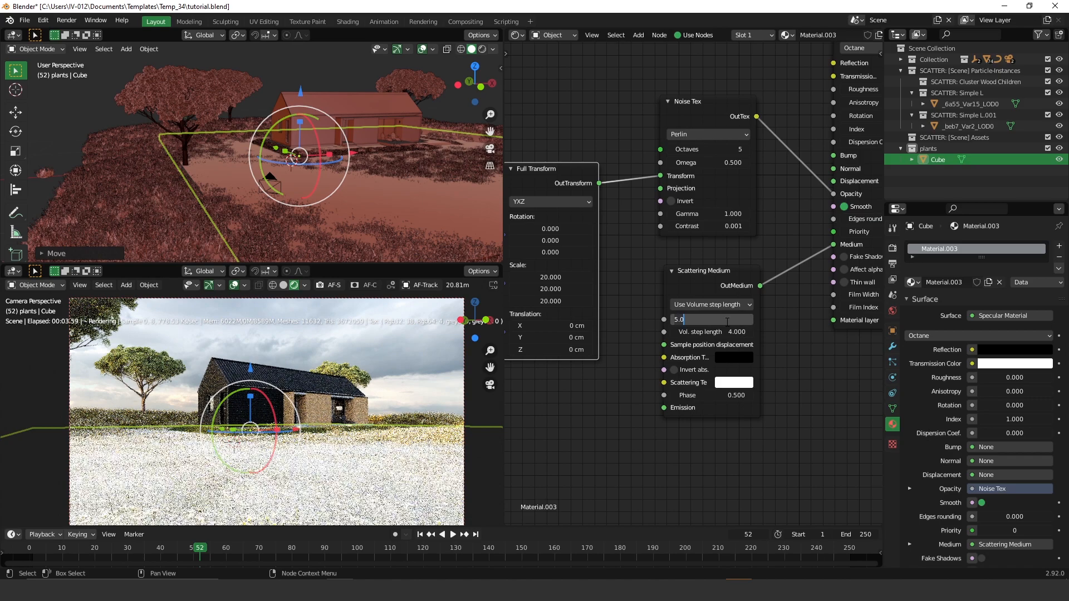
key(BackSpace)
key(BackSpace)
key(BackSpace)
text(1)
key(Return)
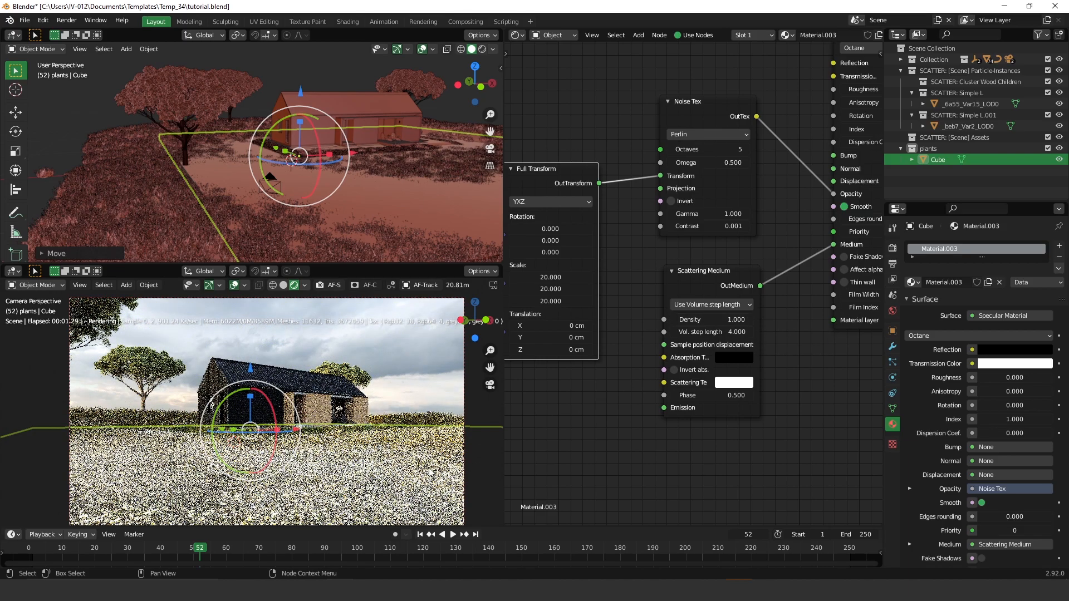
Check the meadow up close in the camera render and reduce the Scattering Medium density to 0.5, then 0.2
scroll(267, 453, up, 2)
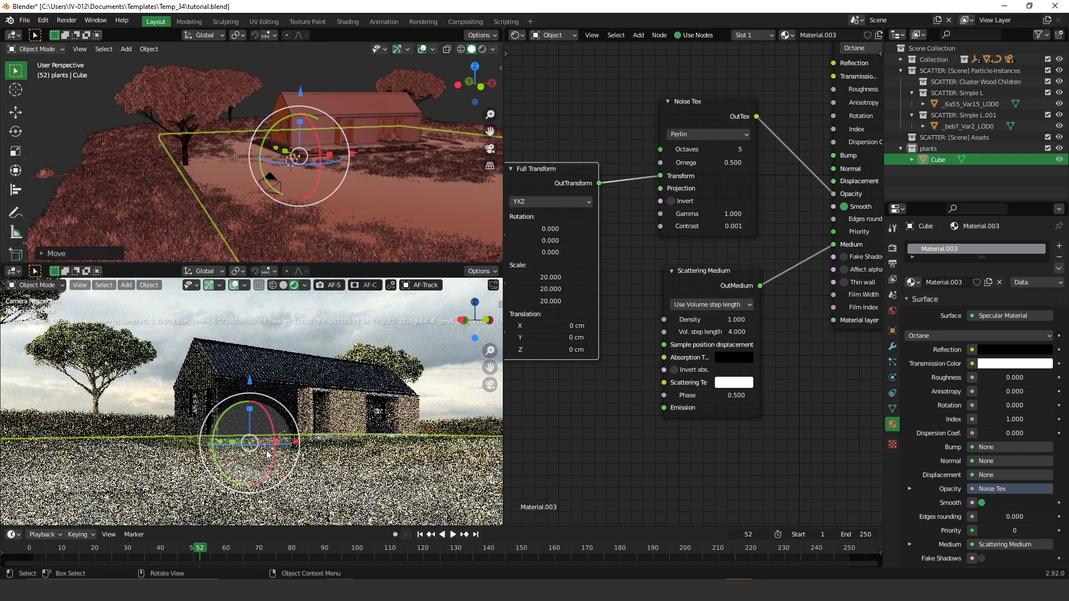
shift+middle_drag(313, 458, 309, 387)
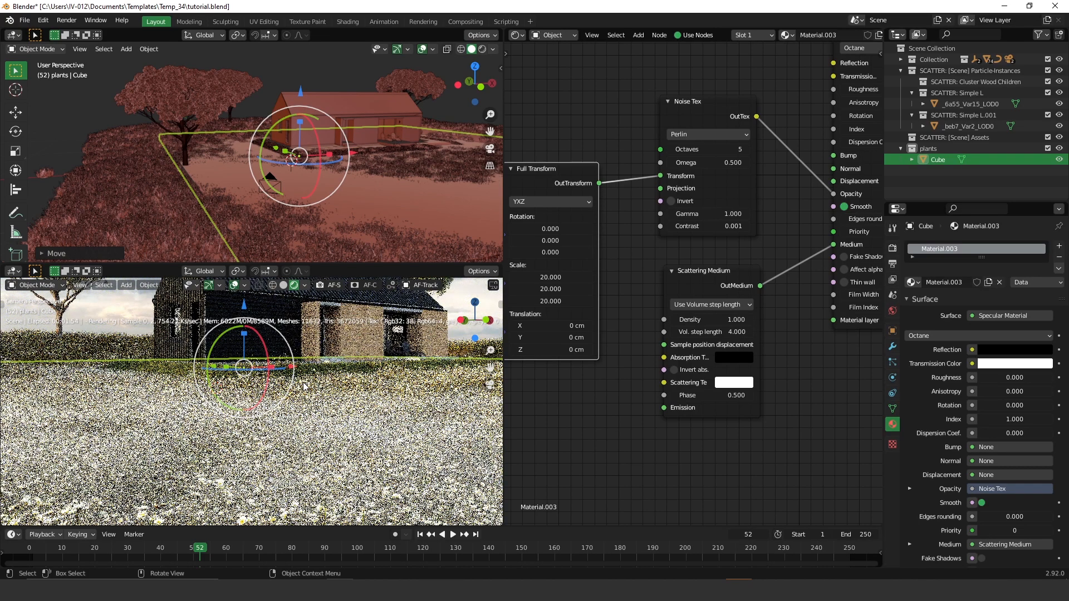
click(728, 320)
text(1.0)
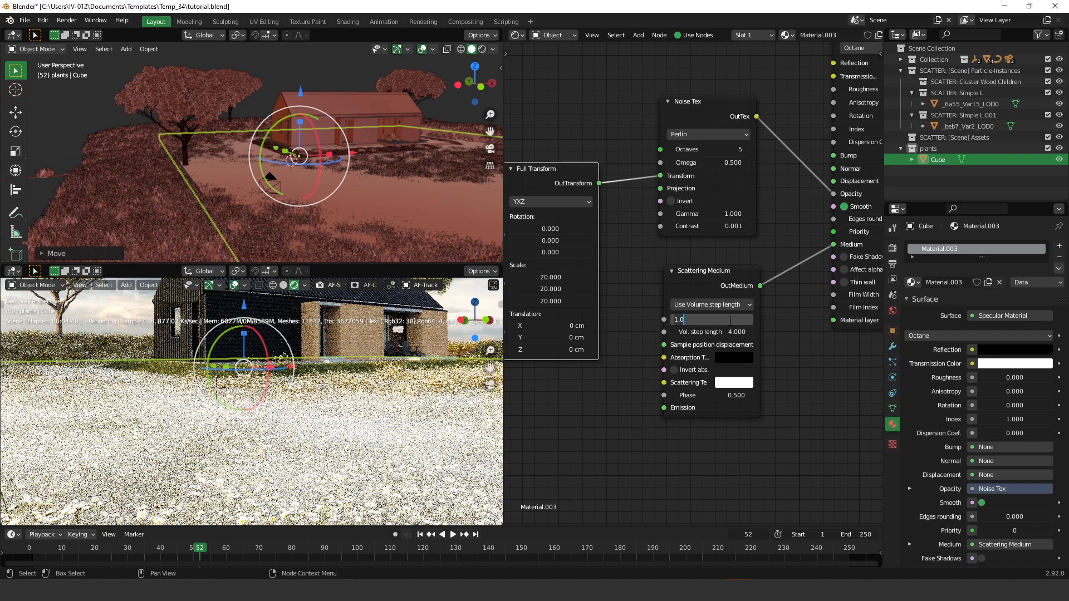
text(0.5)
key(Return)
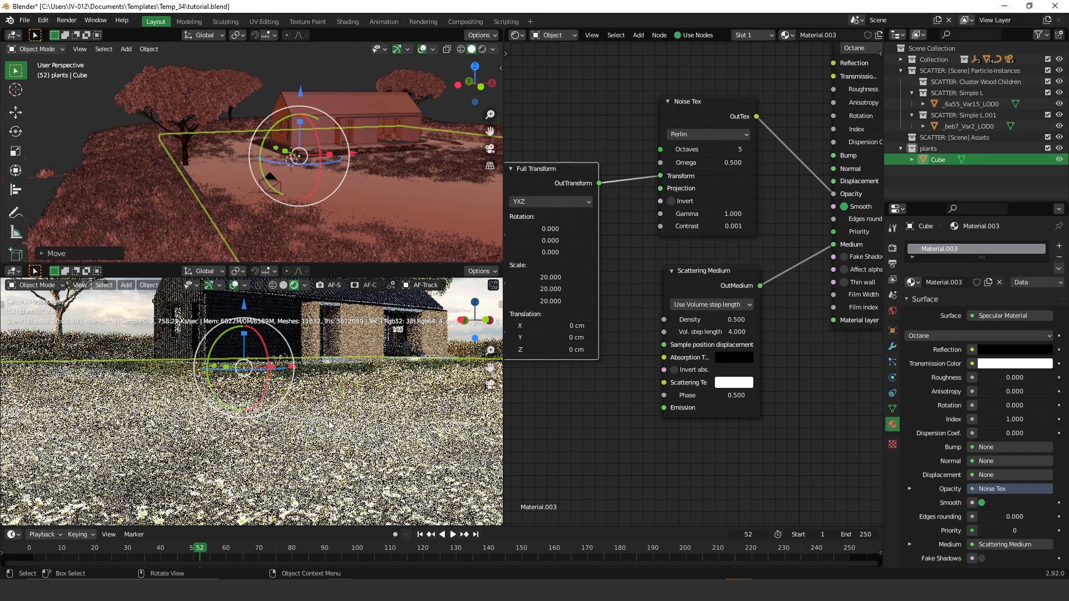
click(729, 320)
key(BackSpace)
key(Return)
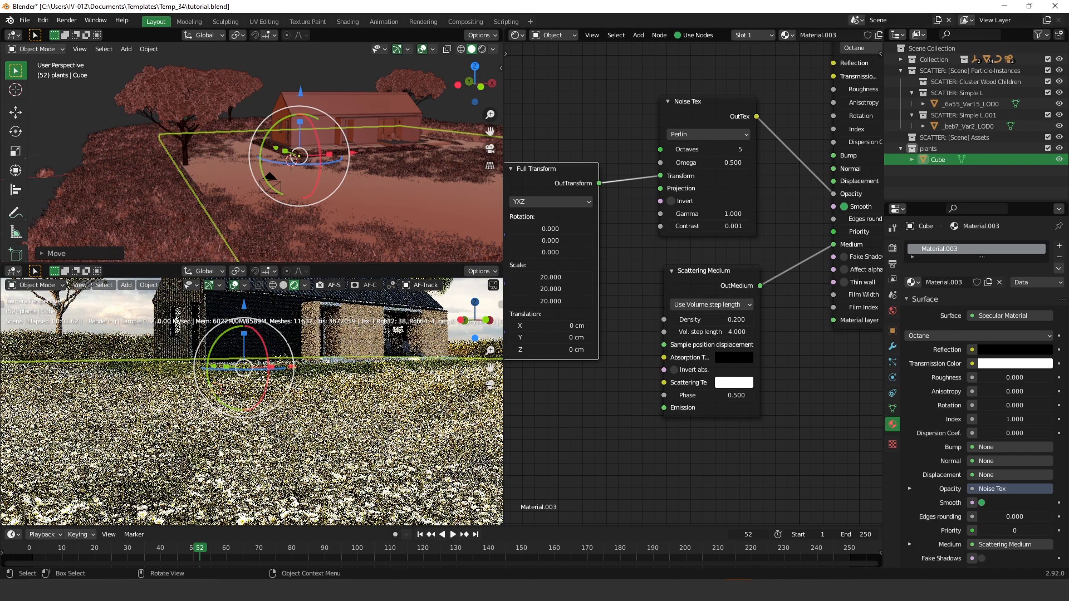
Maximize the camera viewport and lower the fog cube slightly along Z
scroll(317, 414, down, 1)
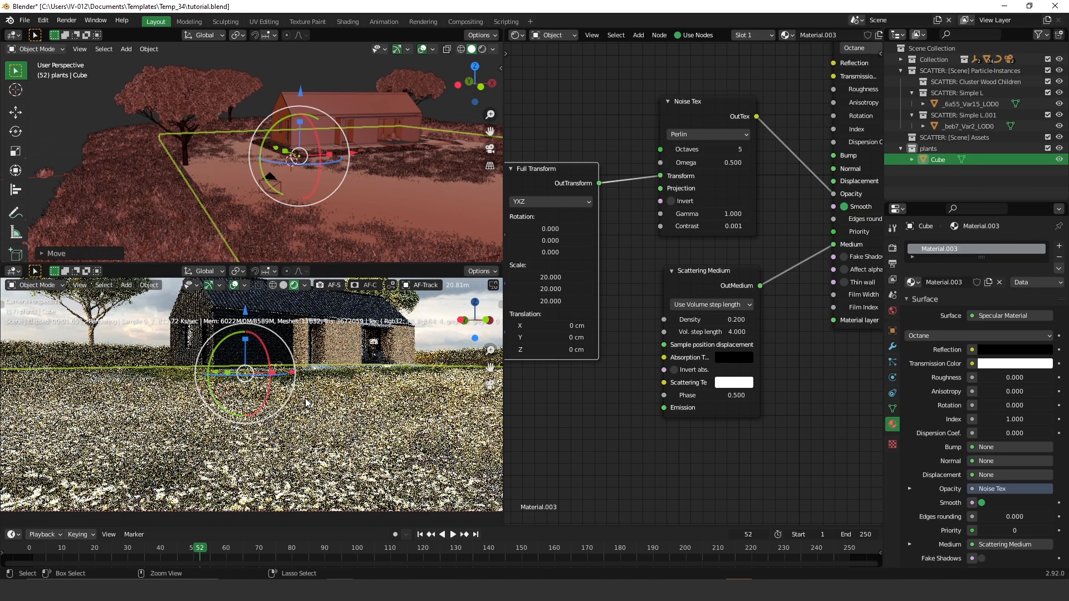
key(ctrl+space)
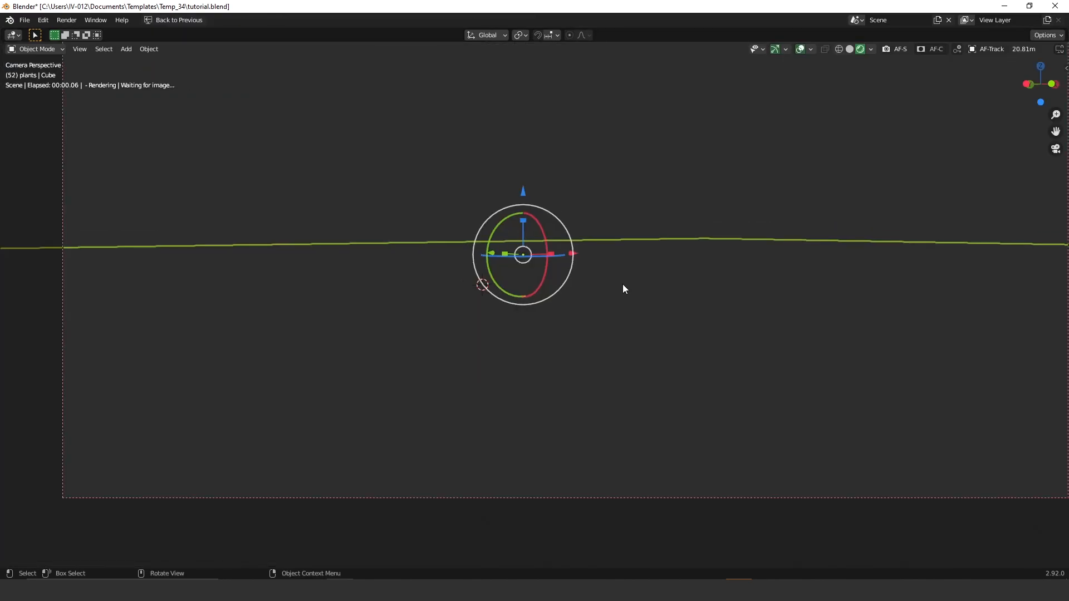
shift+middle_drag(661, 182, 606, 259)
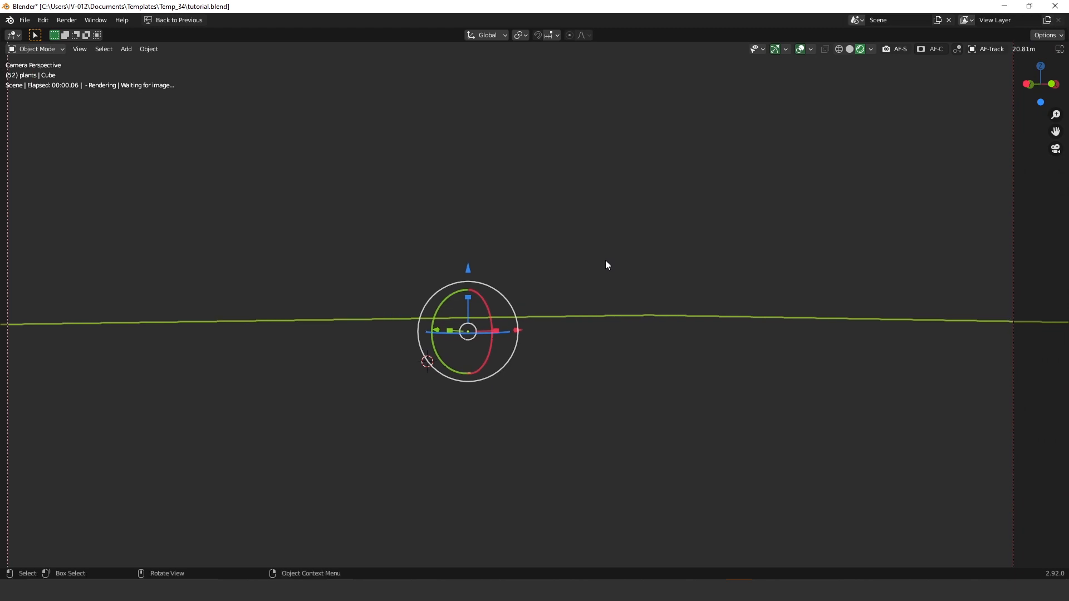
scroll(606, 259, down, 1)
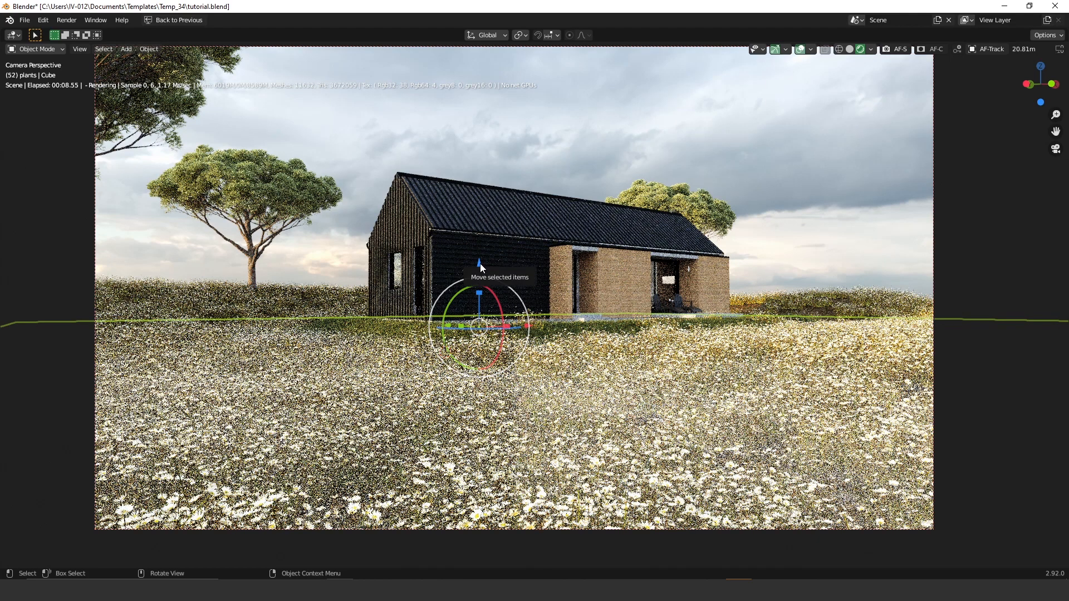
drag(480, 265, 483, 273)
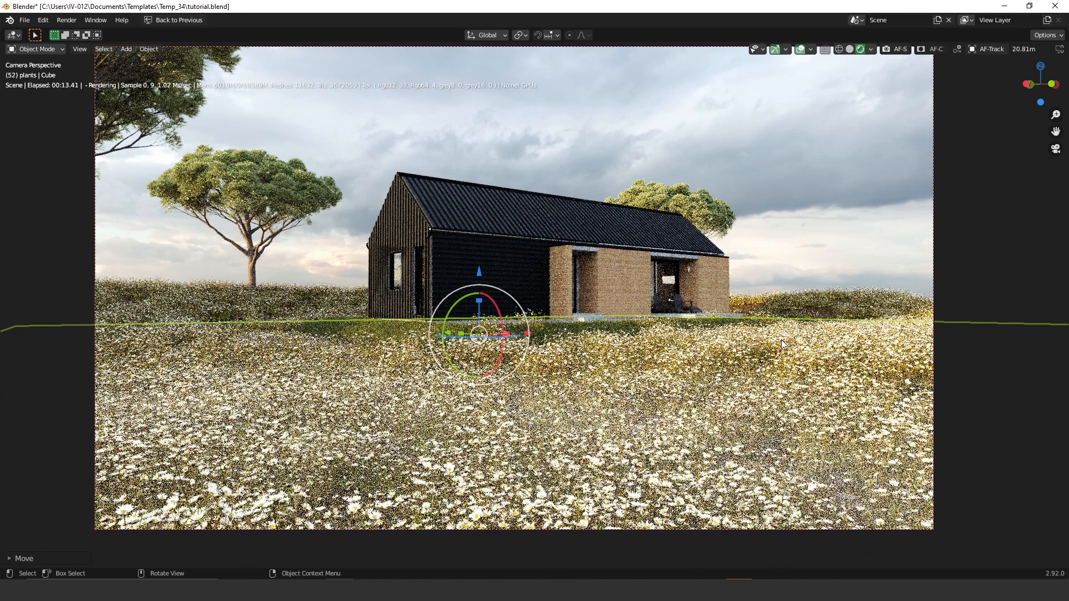
Deselect the cube and hide the Simple L scatter system in the viewport
click(834, 181)
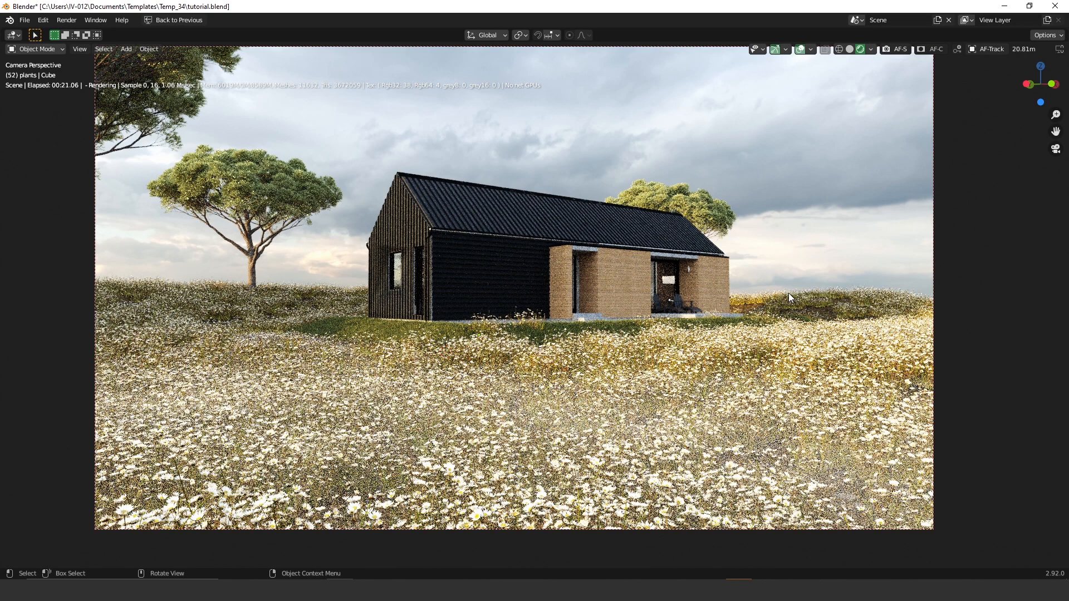
key(n)
click(1061, 306)
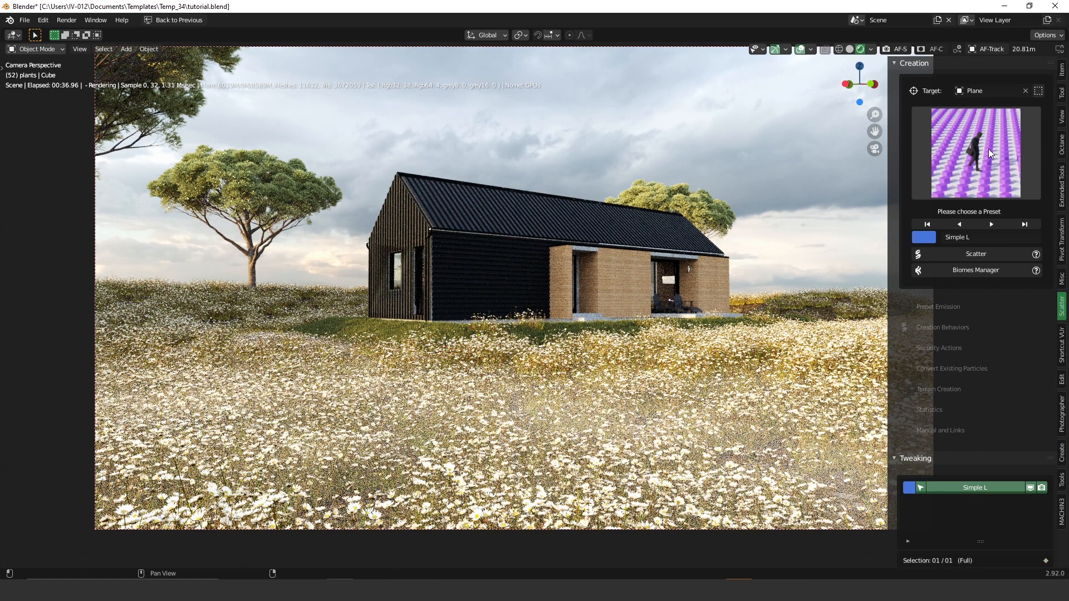
click(1030, 488)
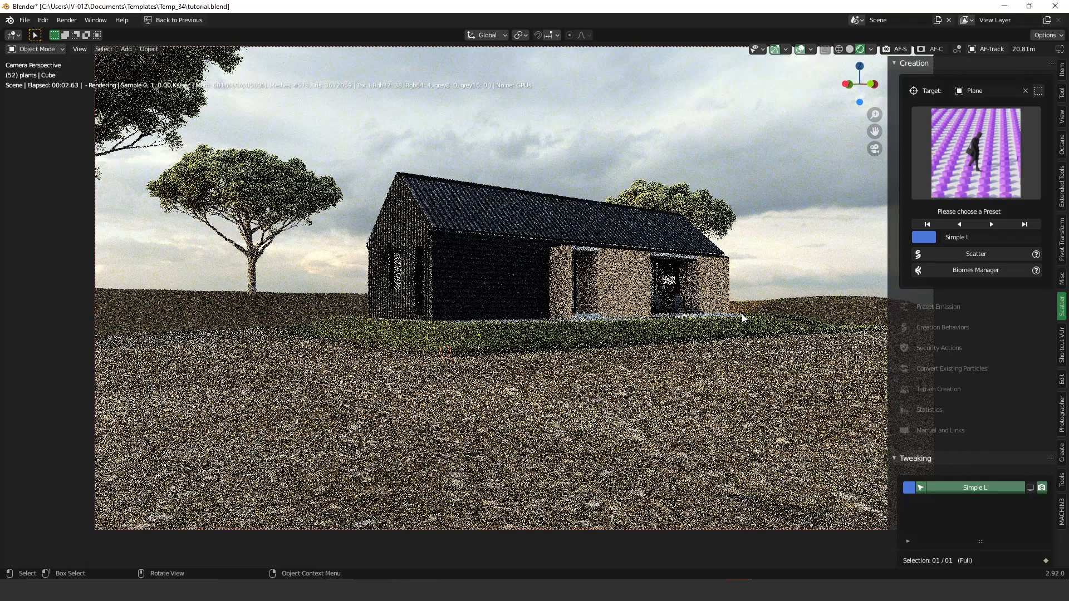
key(n)
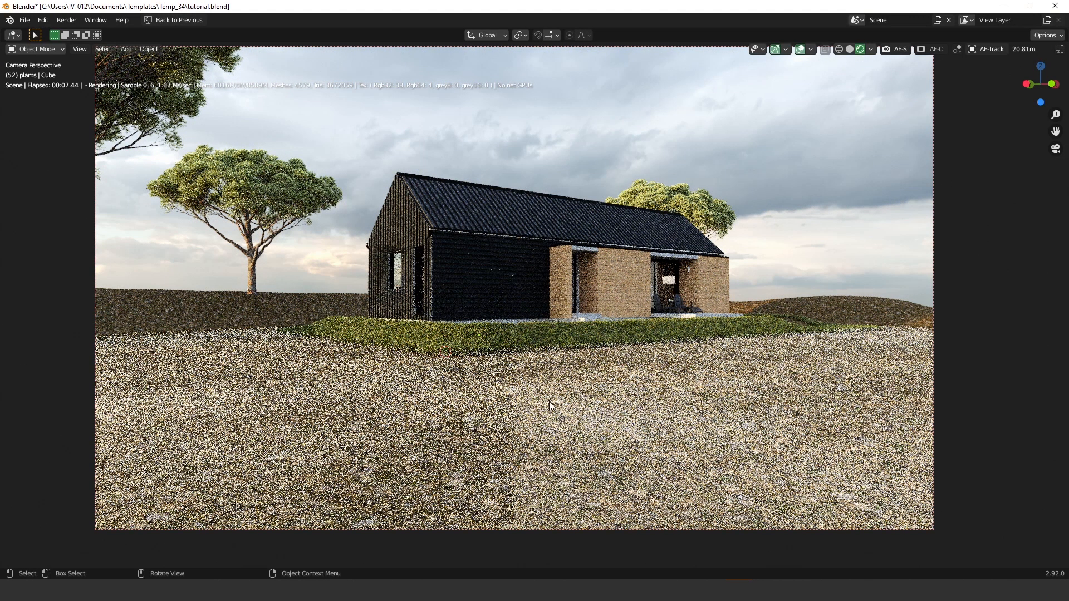
Reselect the fog cube, restore the multi-editor layout and raise the Noise Tex gamma to 2.29
click(544, 413)
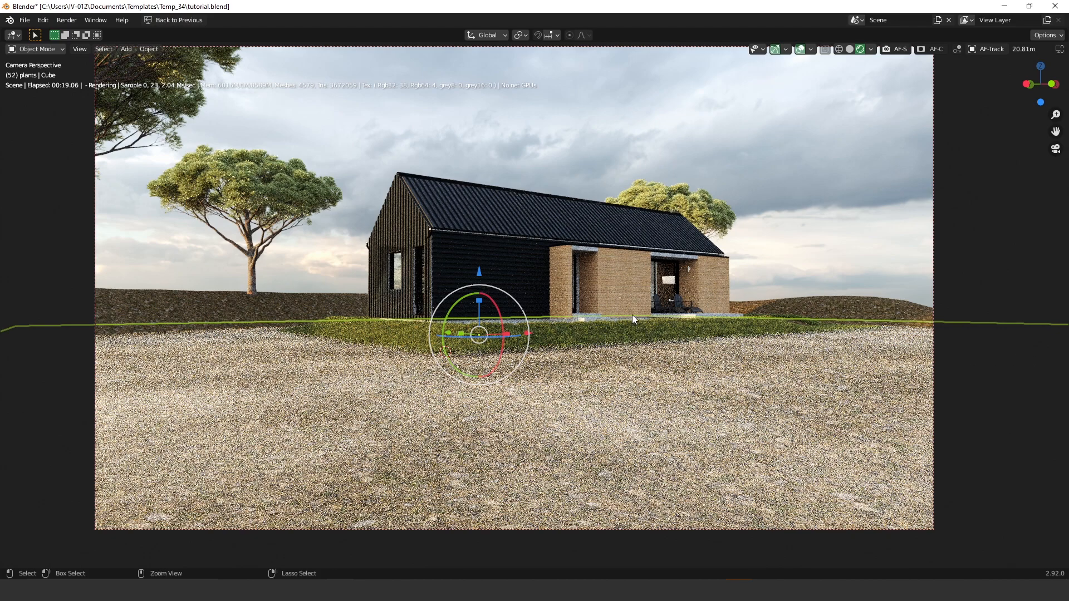
key(ctrl+alt+space)
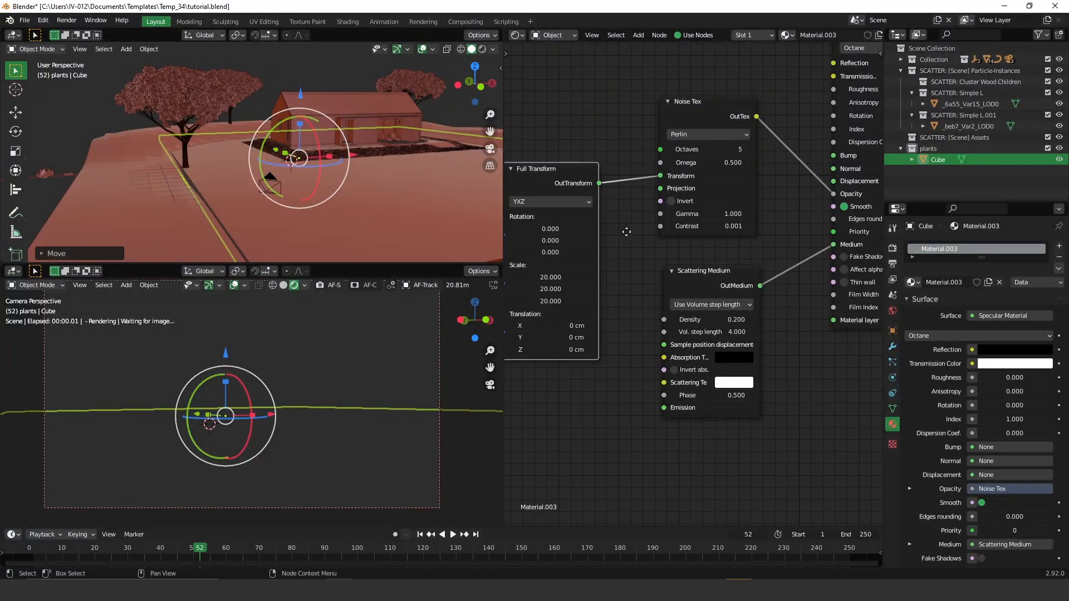
middle_drag(680, 176, 783, 156)
scroll(783, 156, up, 3)
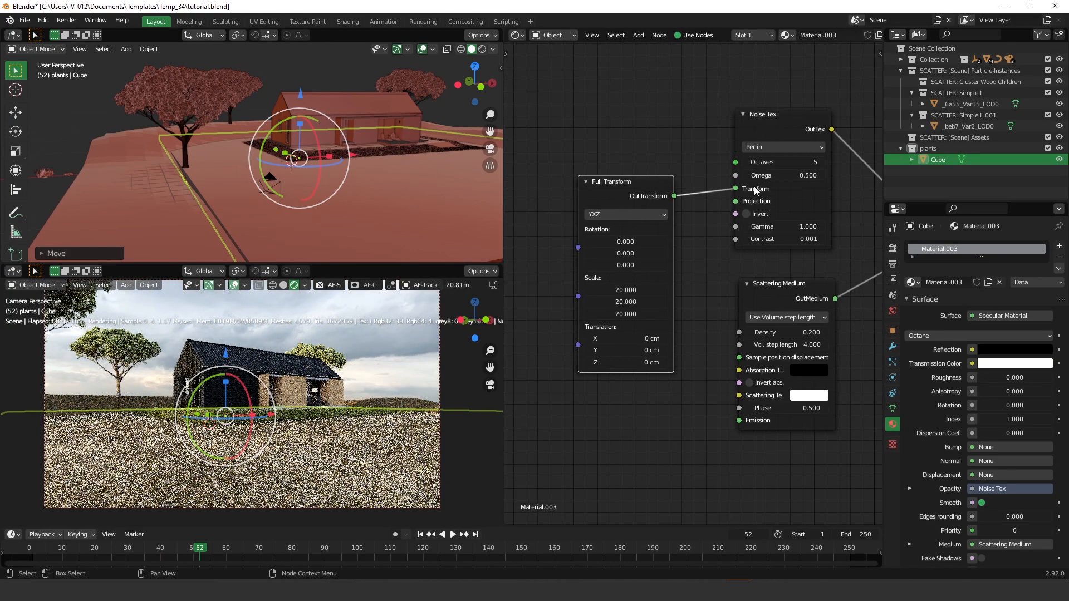
drag(820, 205, 859, 205)
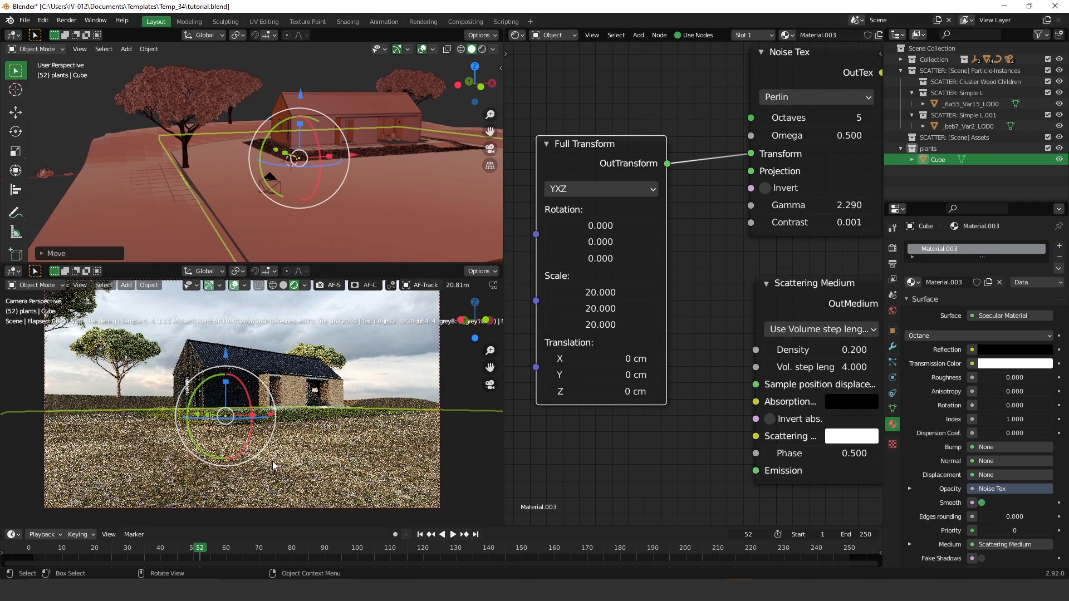
Raise the Scattering Medium density to 0.72 and the Noise Tex gamma to 3.96 while viewing the ground up close
scroll(278, 457, up, 4)
shift+middle_drag(339, 431, 348, 319)
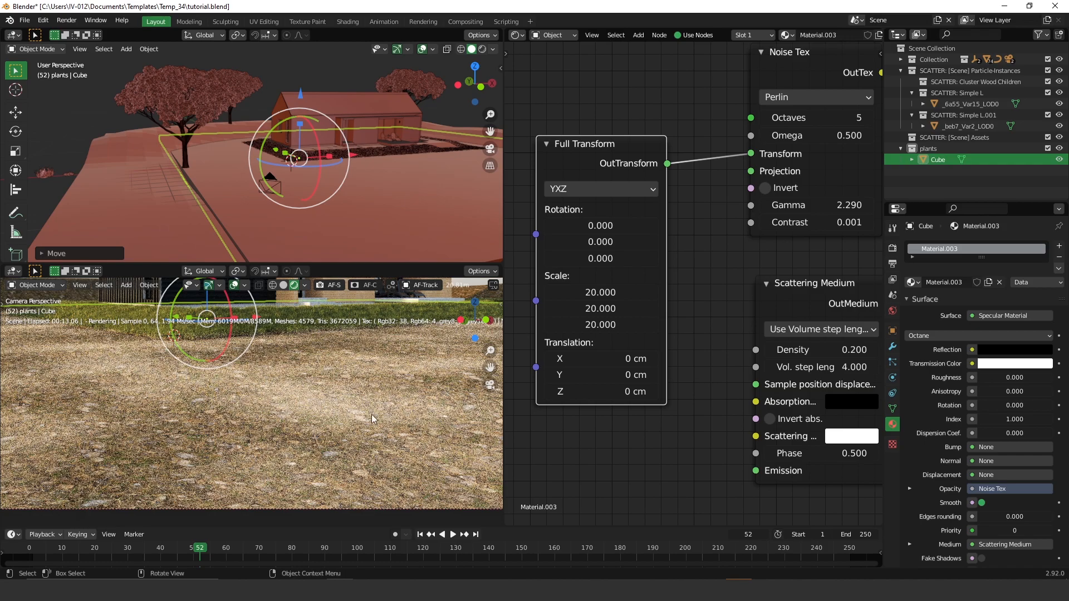
scroll(310, 379, down, 1)
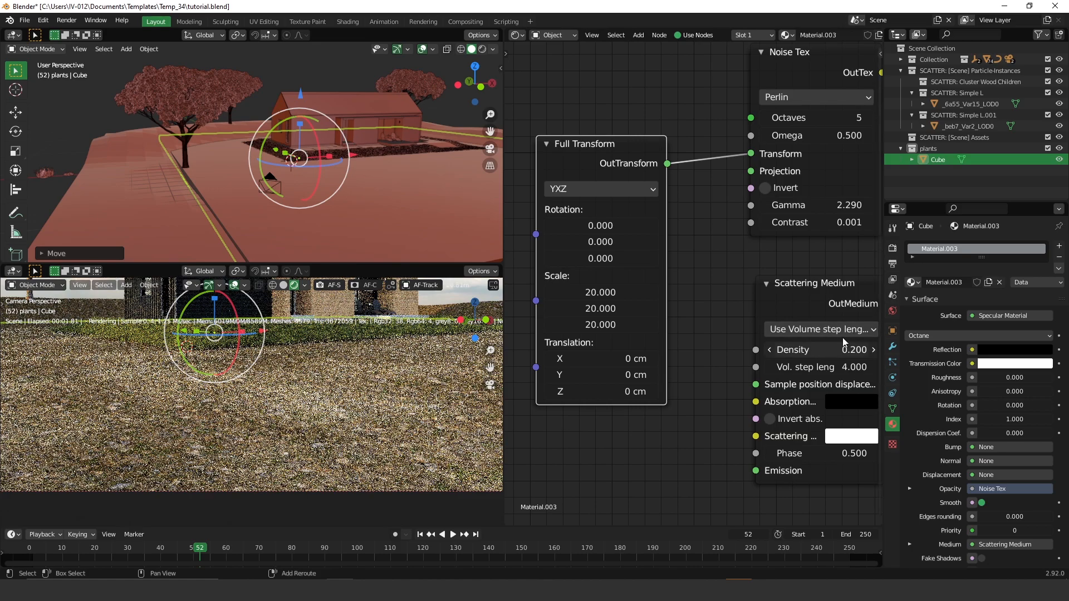
drag(786, 353, 824, 353)
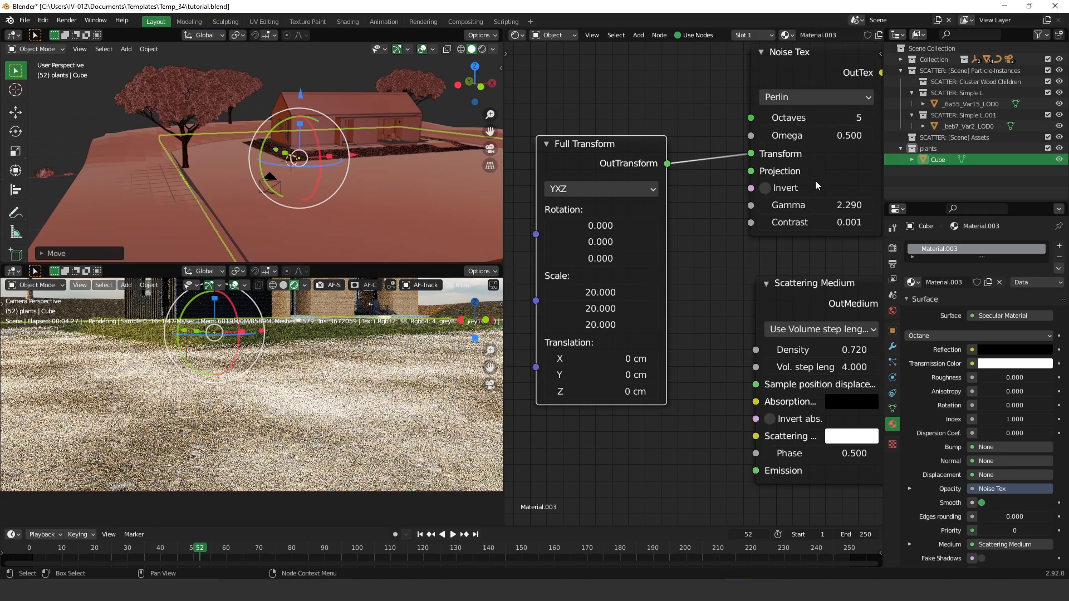
drag(814, 208, 854, 208)
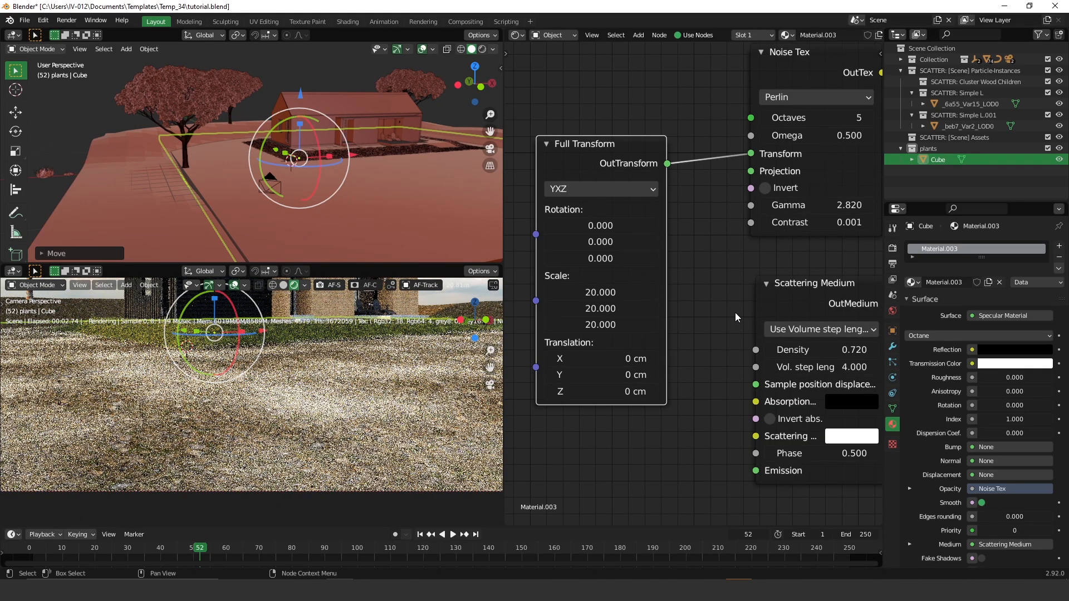
drag(835, 205, 893, 205)
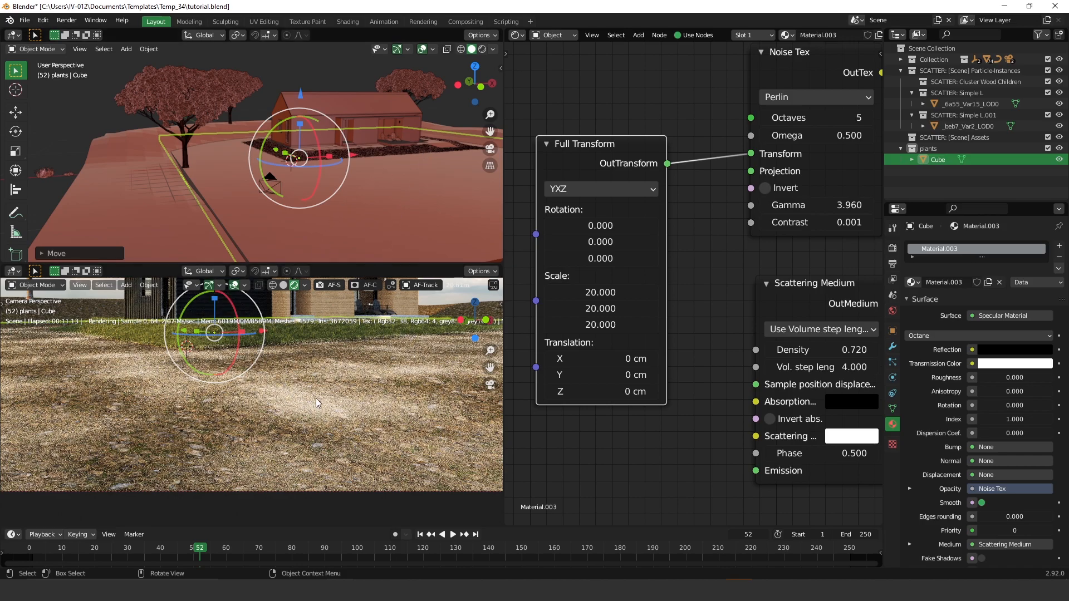
Maximize the camera viewport and raise the fog cube slightly along Z above the ground
key(ctrl+alt+space)
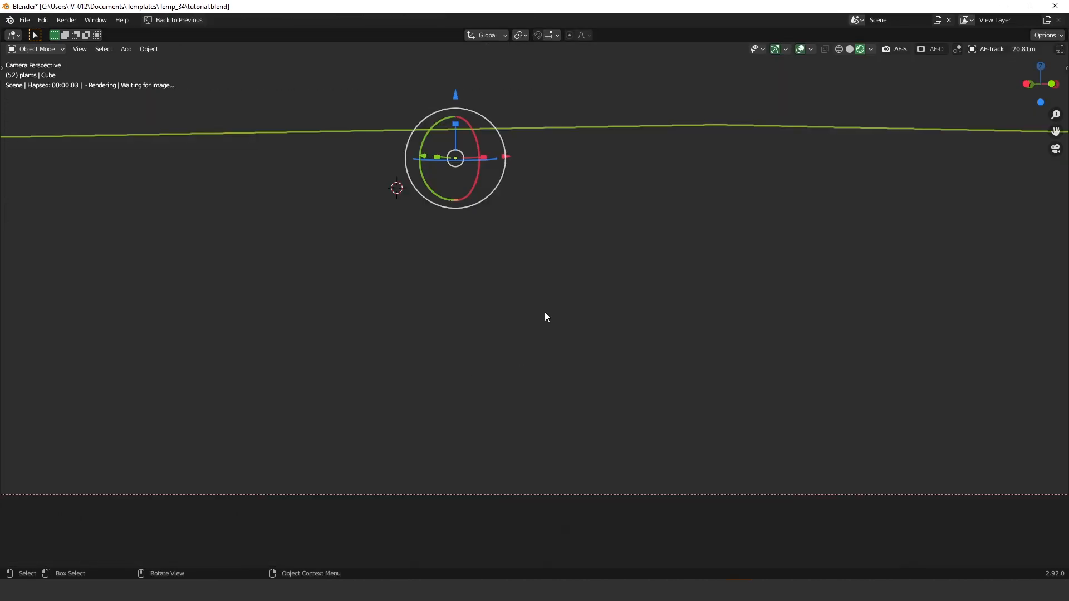
shift+middle_drag(506, 172, 496, 243)
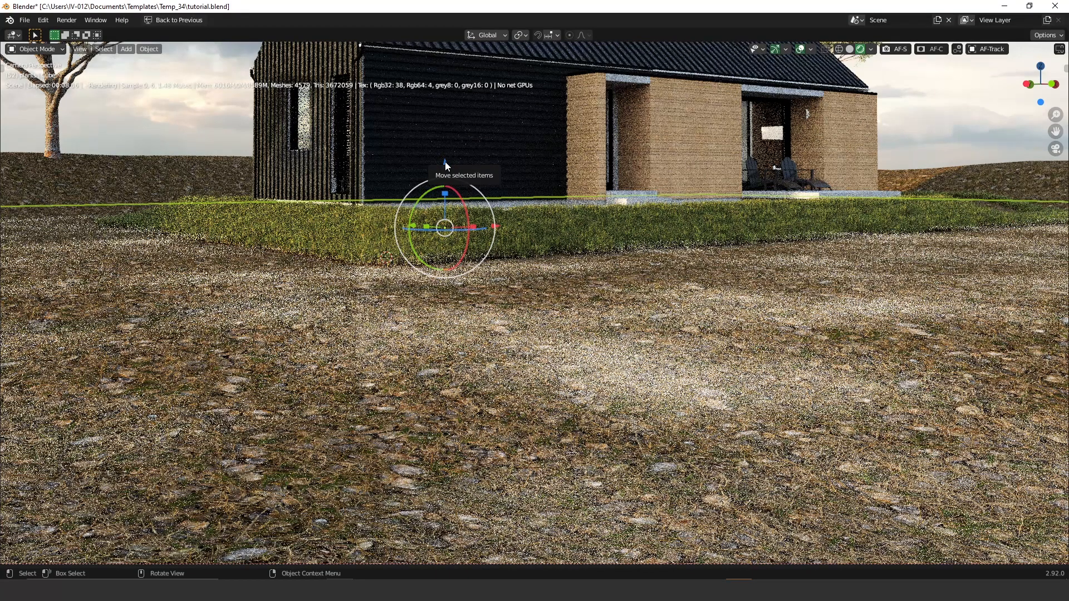
drag(445, 161, 449, 145)
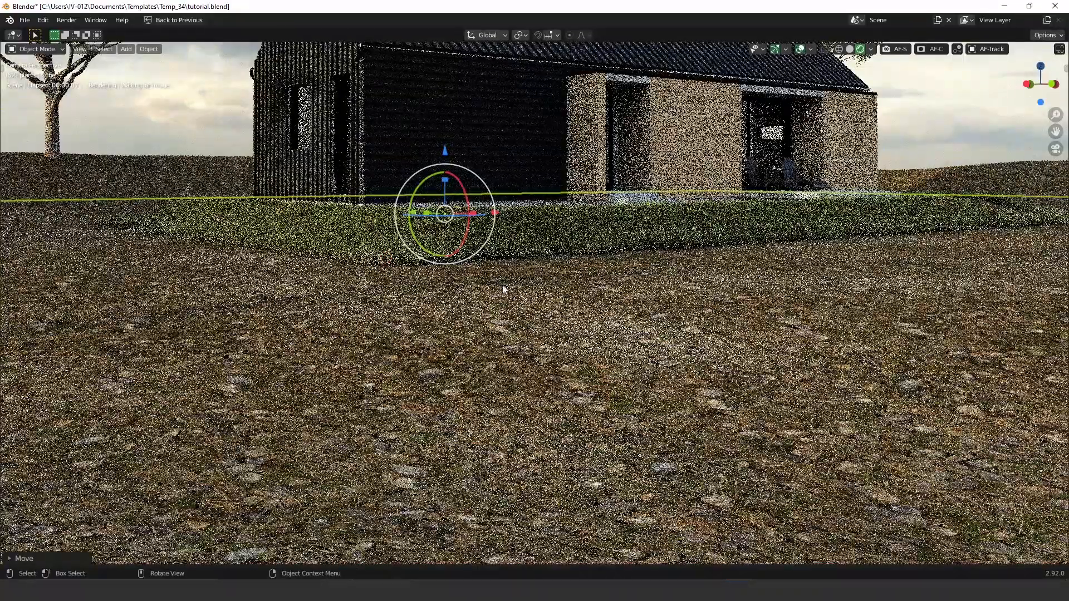
Deselect the fog cube and show the Simple L scatter system in the viewport again, with the whole camera frame in view
scroll(540, 309, down, 1)
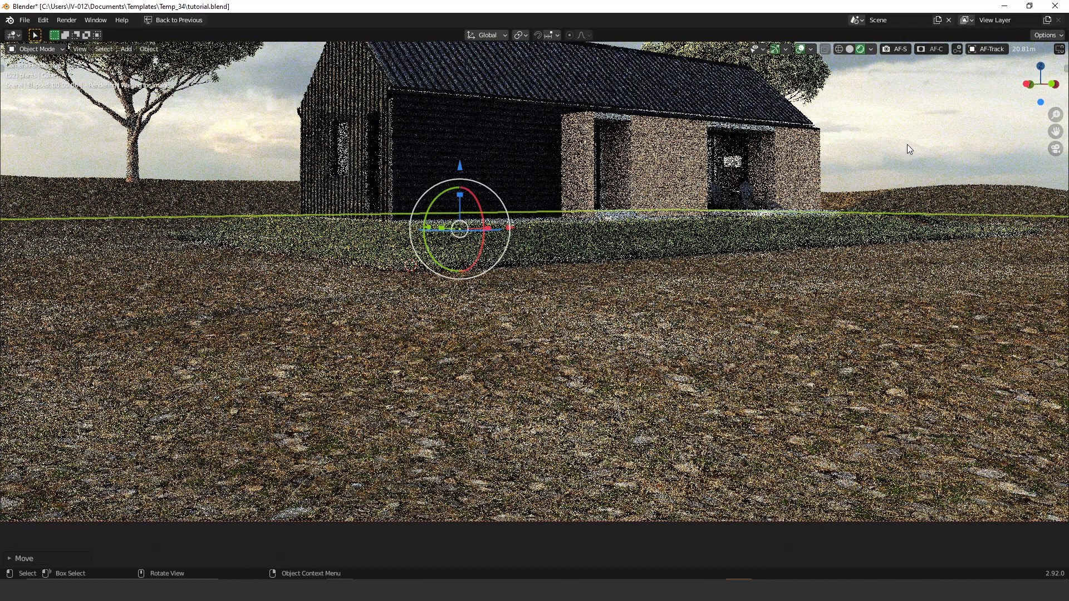
click(906, 145)
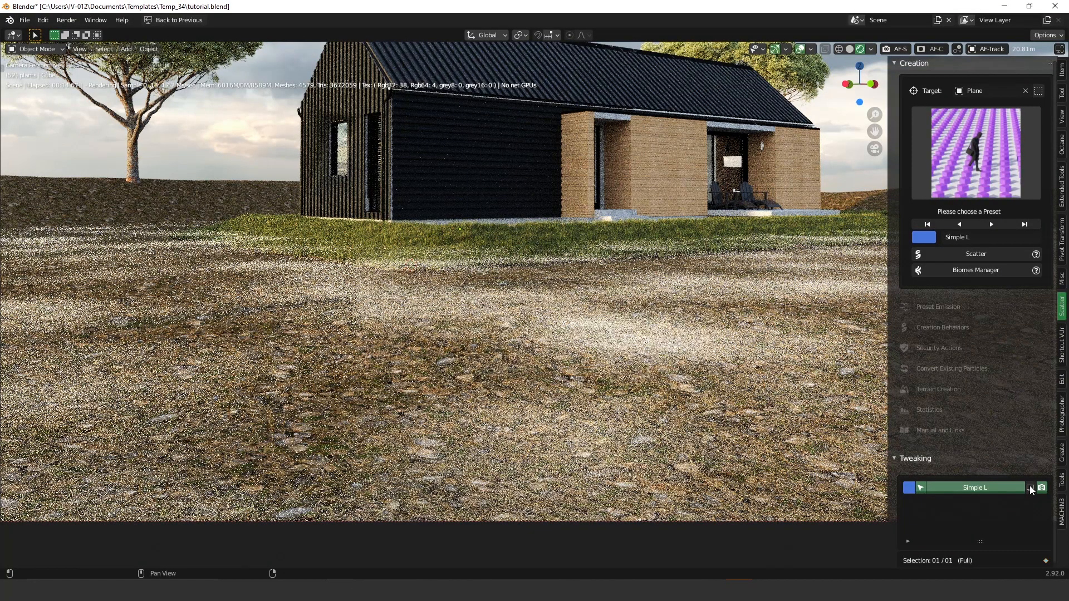
click(1030, 488)
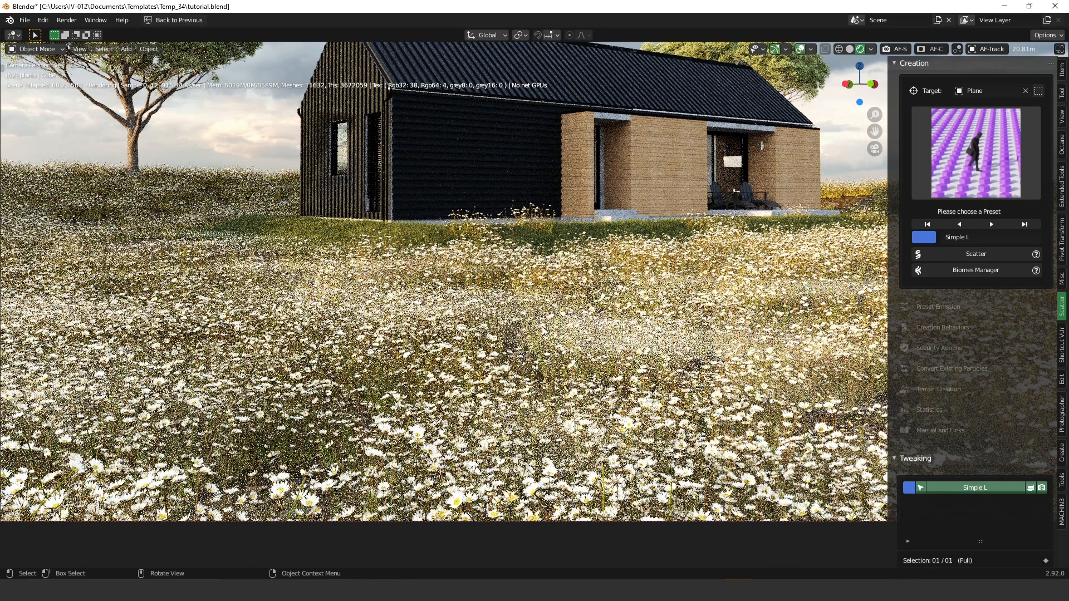
scroll(555, 265, down, 1)
shift+middle_drag(640, 211, 571, 277)
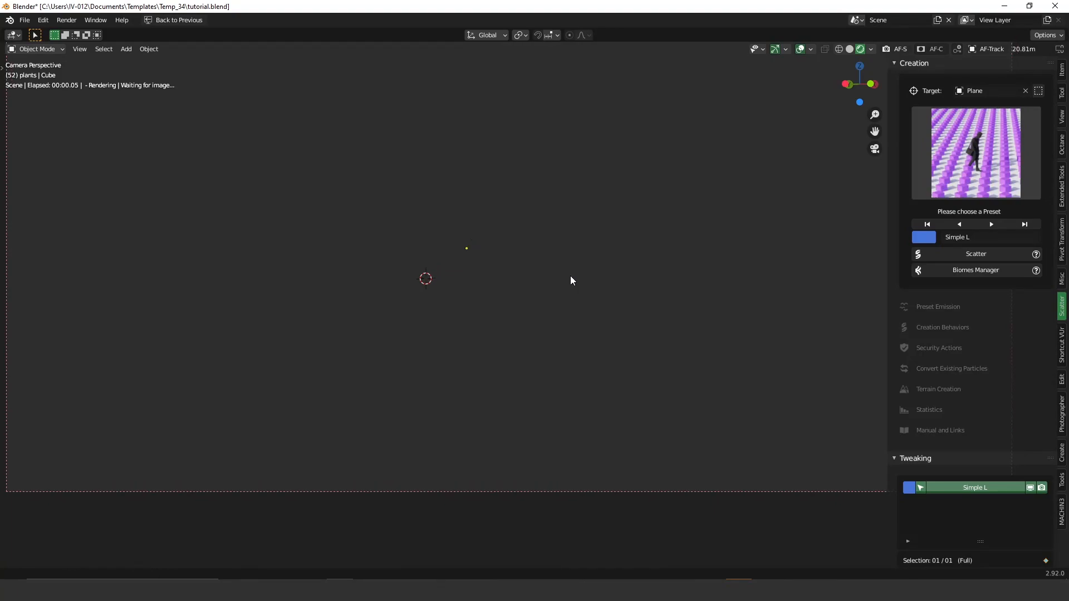
scroll(570, 277, down, 1)
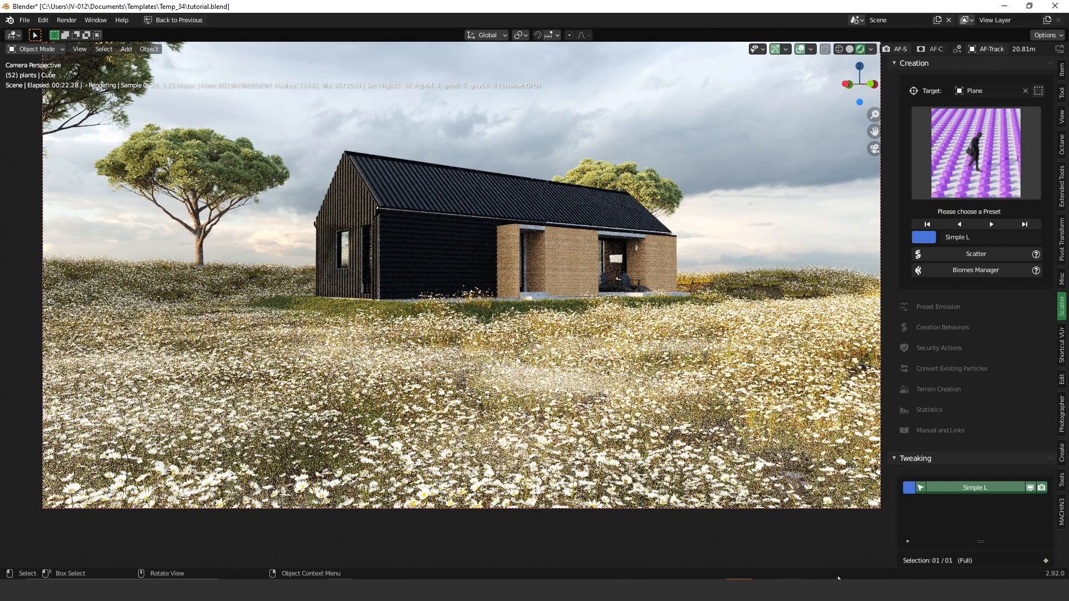
key(shift)
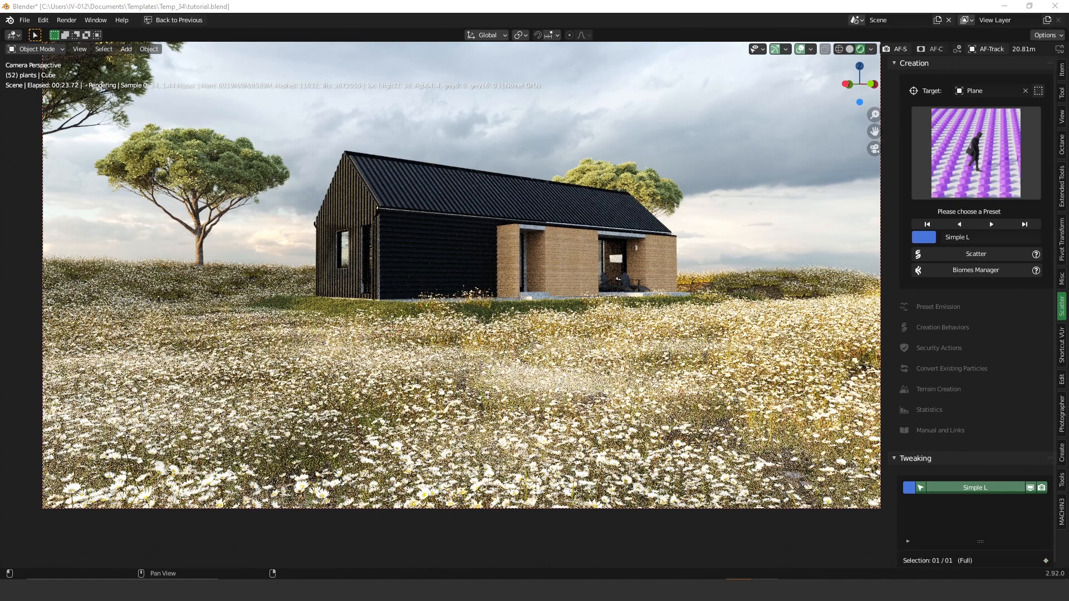